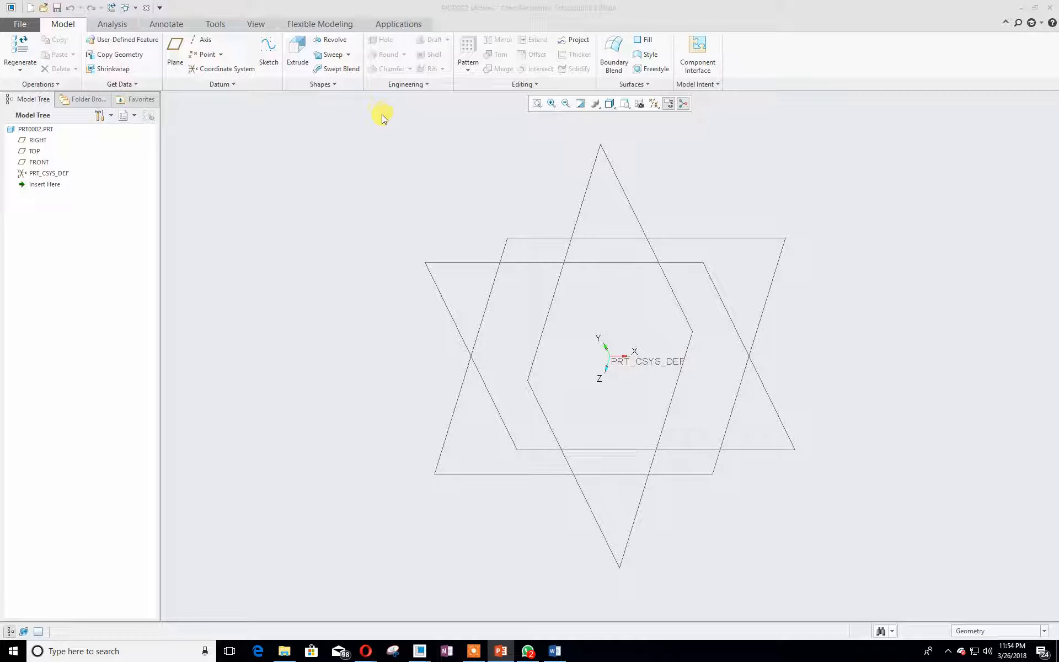
- Start a sketch on the FRONT datum plane with RIGHT as the orientation reference
click(316, 171)
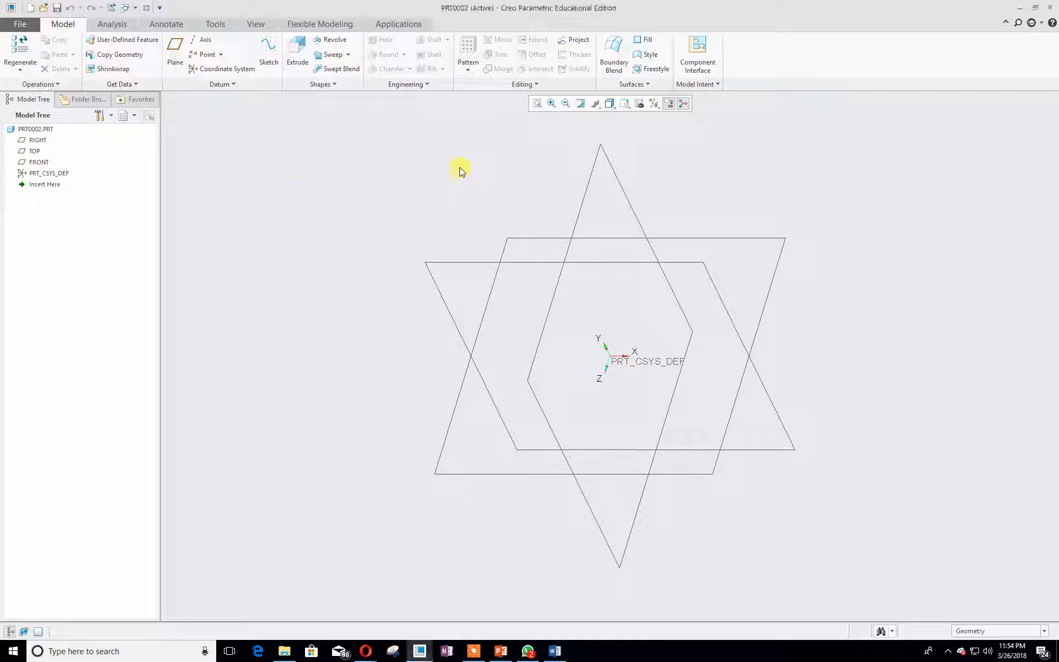
click(277, 58)
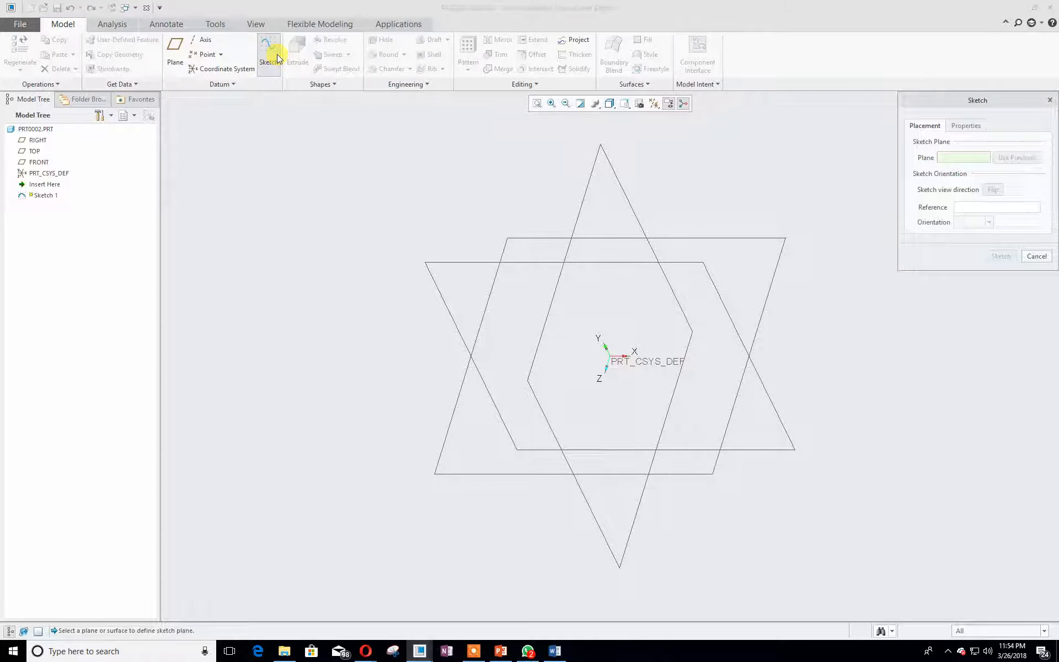
click(667, 260)
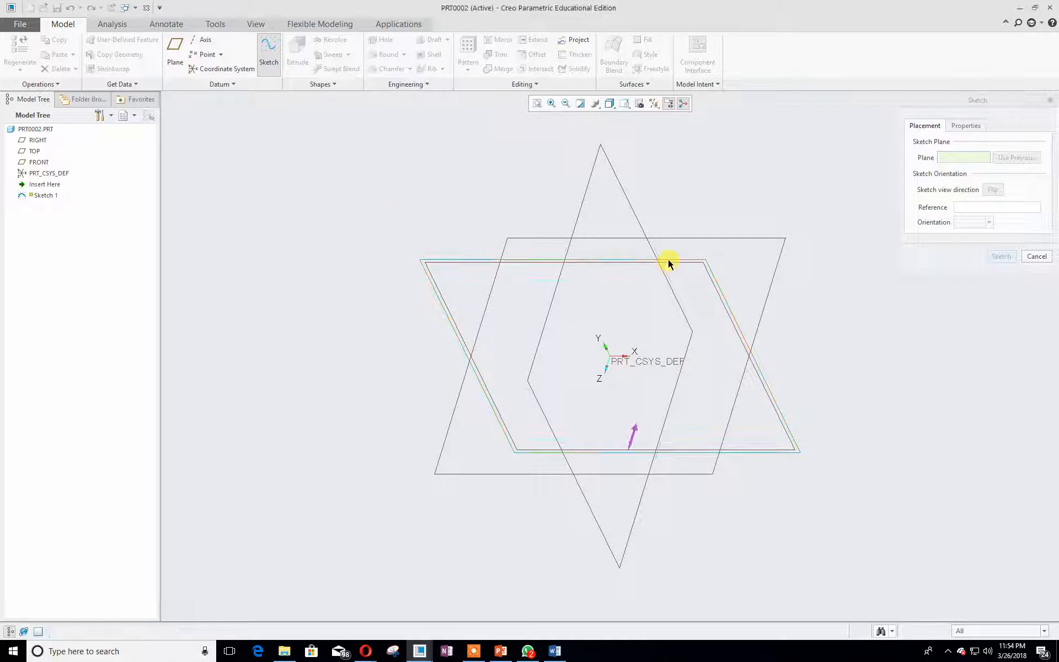
drag(0, 186, 504, 141)
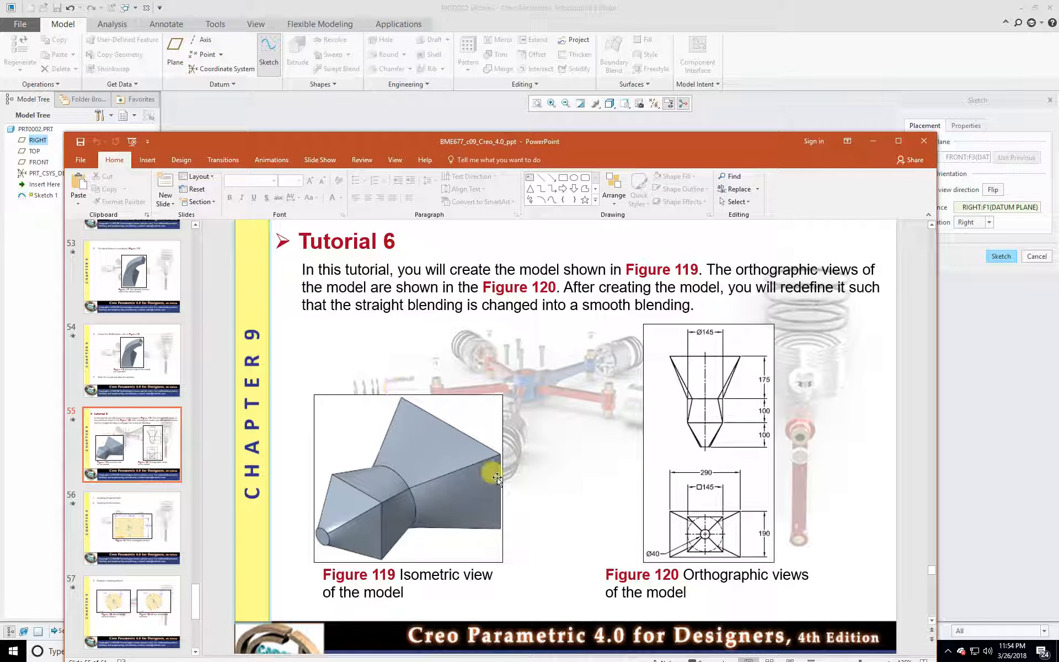
drag(487, 141, 0, 142)
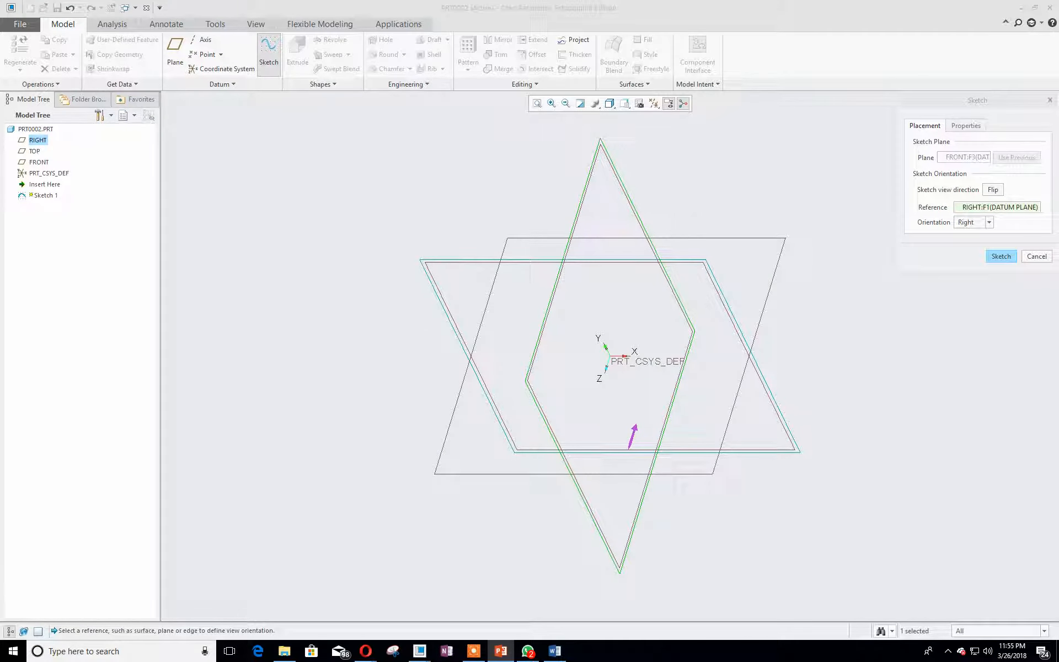
click(998, 257)
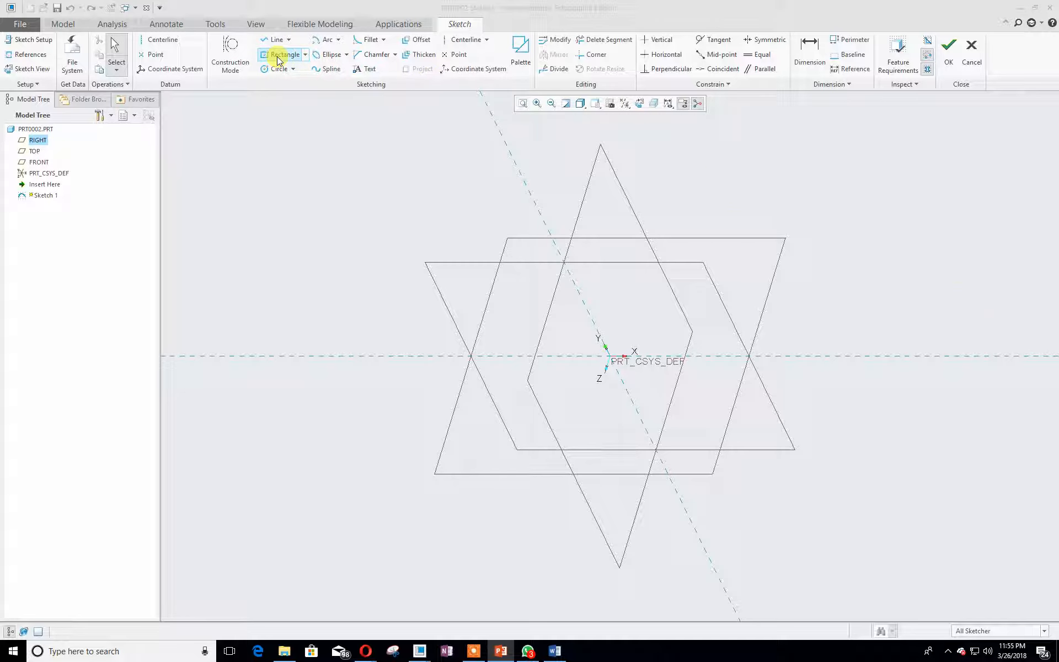
- Sketch a center rectangle at the origin about 472 by 373 and reposition its dimensions
click(305, 54)
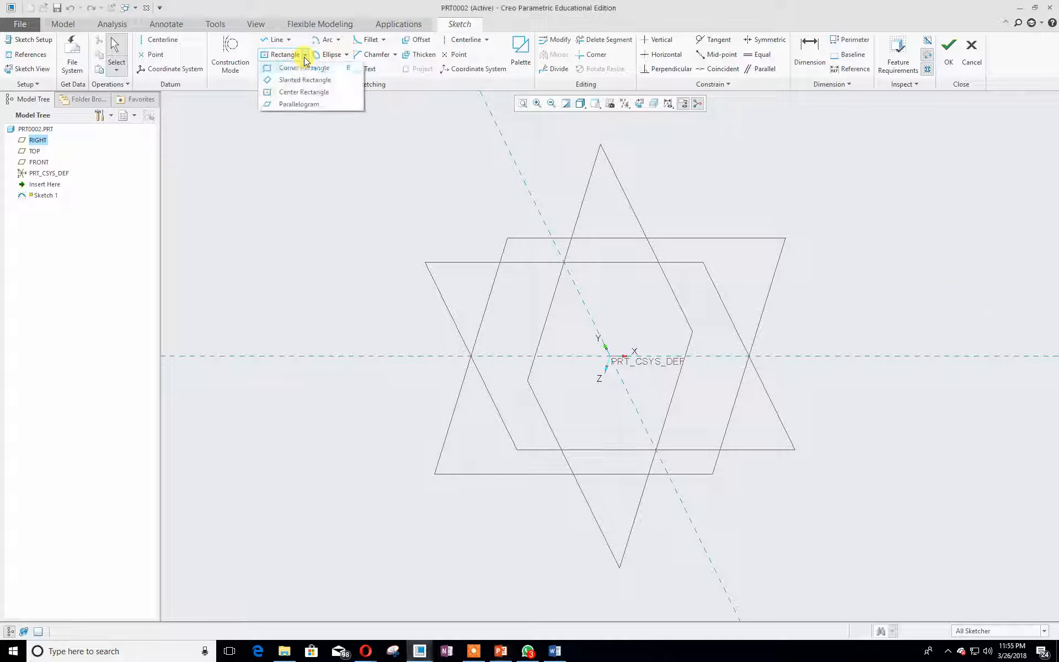
click(305, 93)
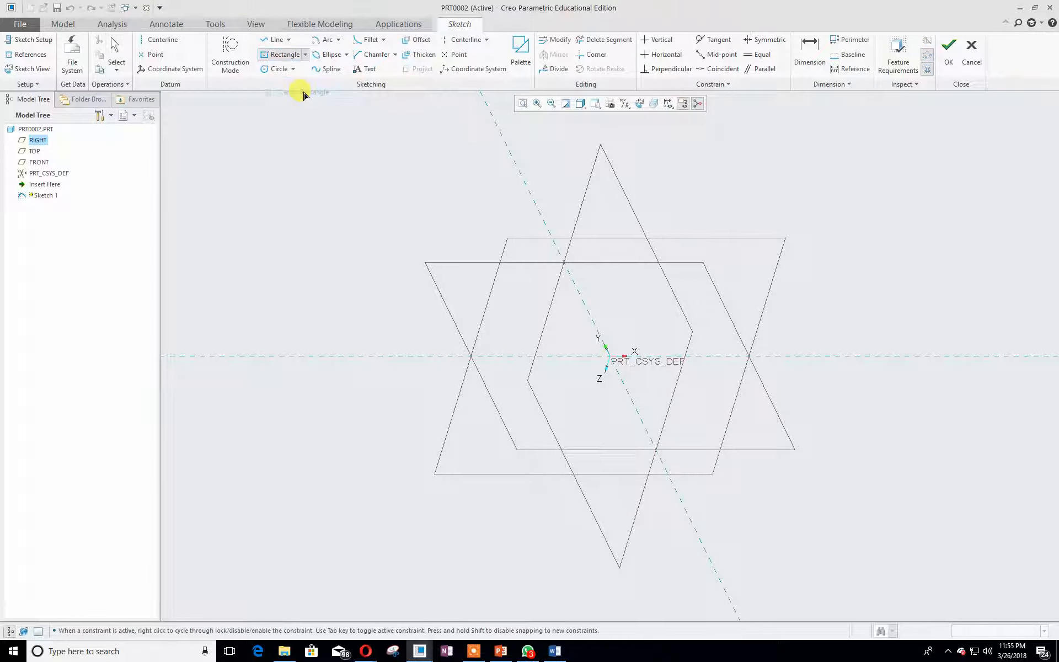
click(627, 107)
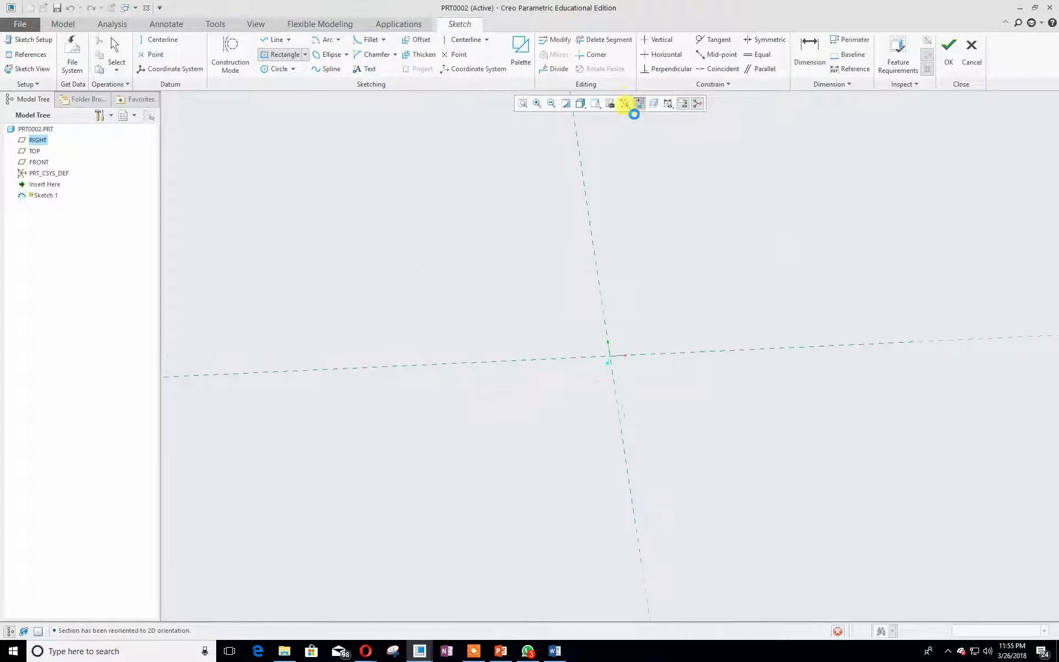
click(609, 354)
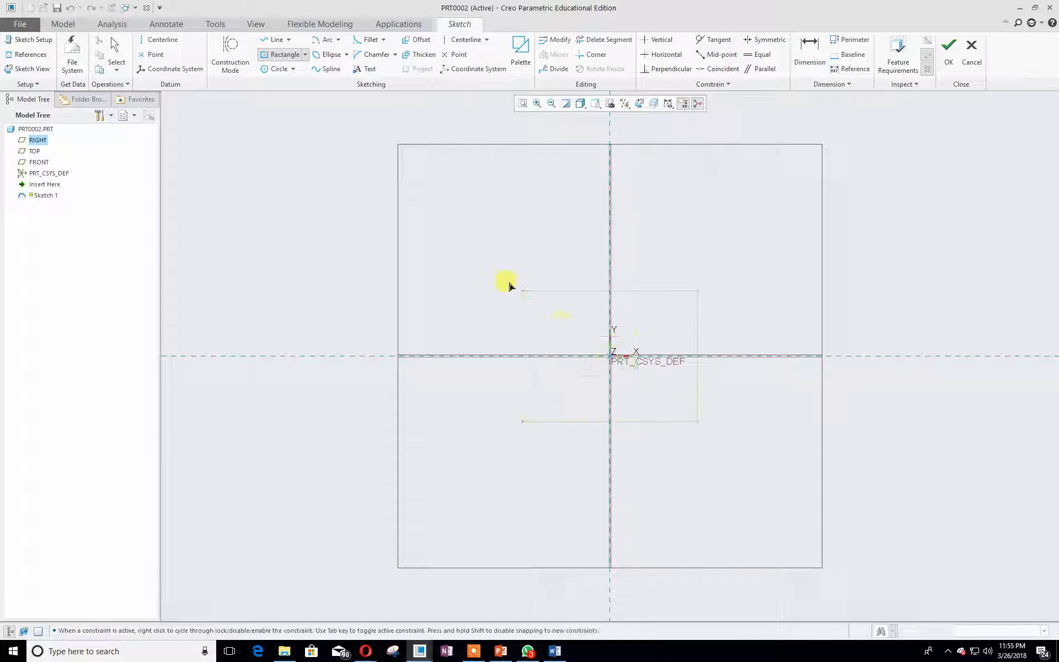
click(413, 202)
middle_click(414, 202)
drag(647, 234, 632, 168)
drag(435, 317, 331, 309)
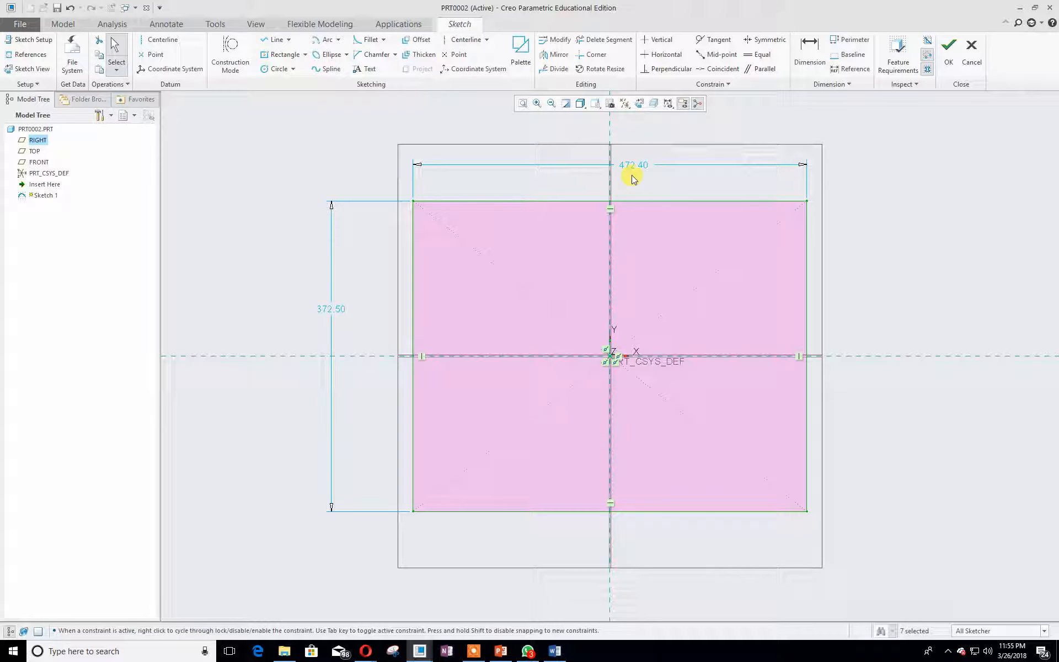
- Set the rectangle's height to 190 and its width to 290, then finish the sketch
double_click(337, 309)
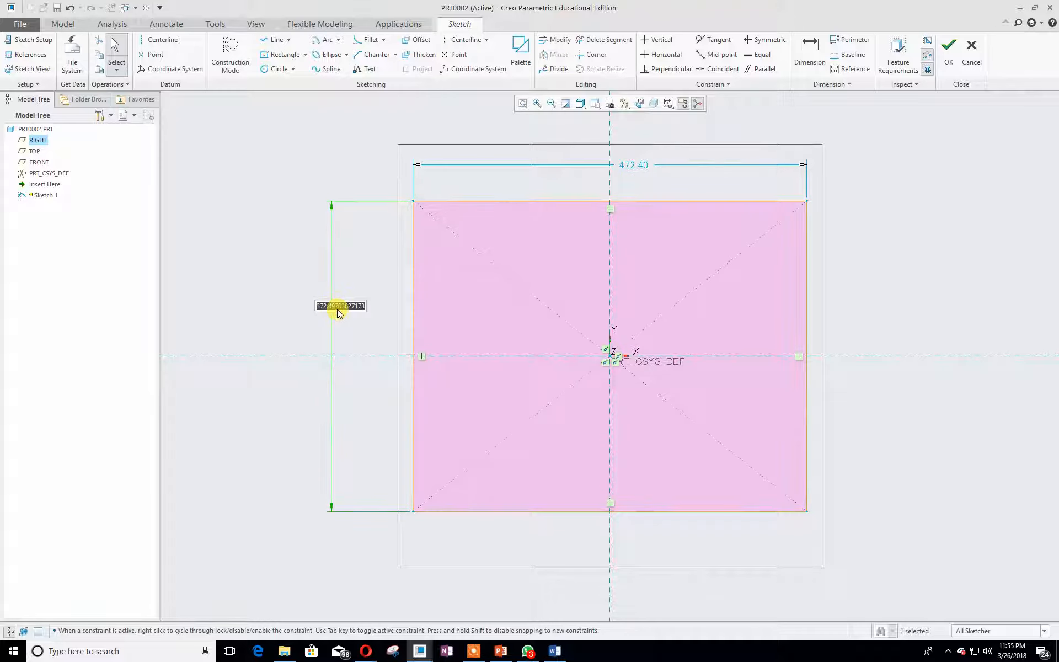
text(41)
key(Return)
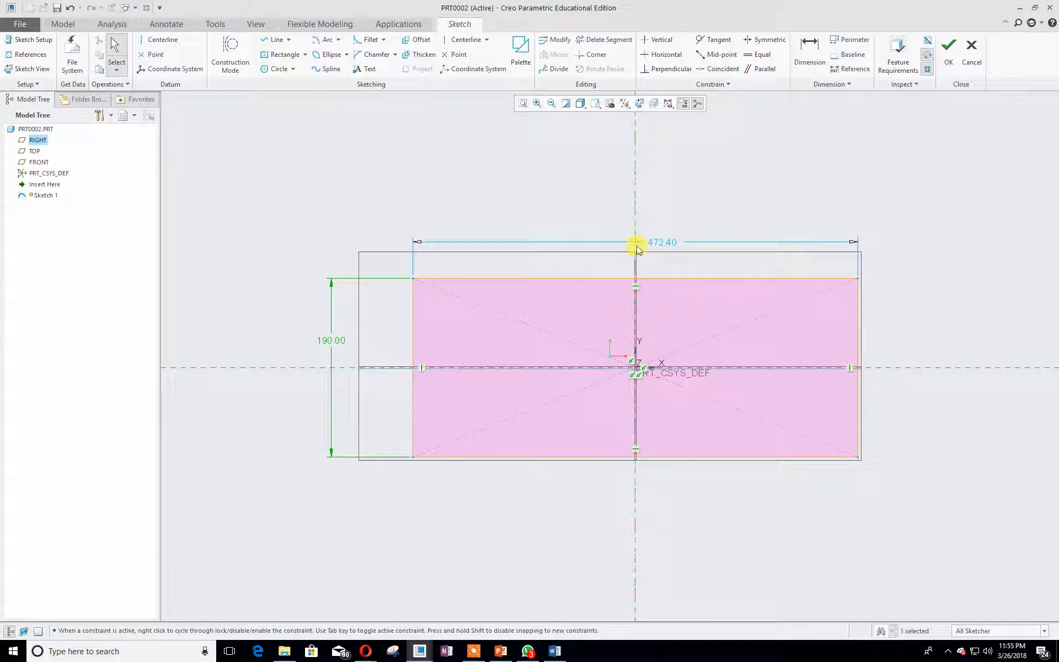
double_click(670, 241)
text(299)
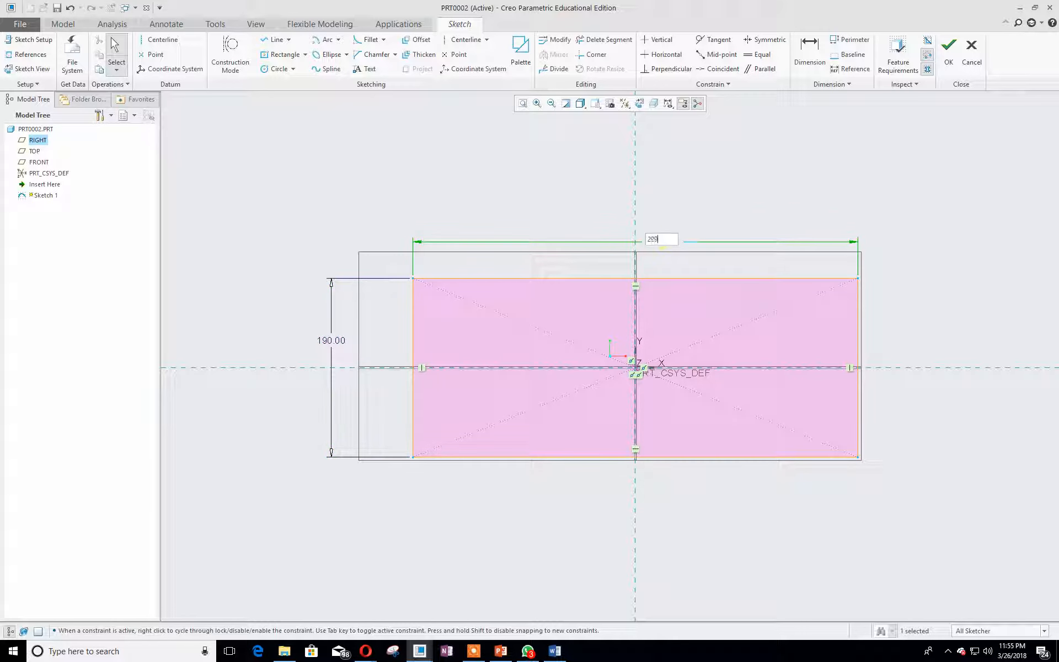
key(Return)
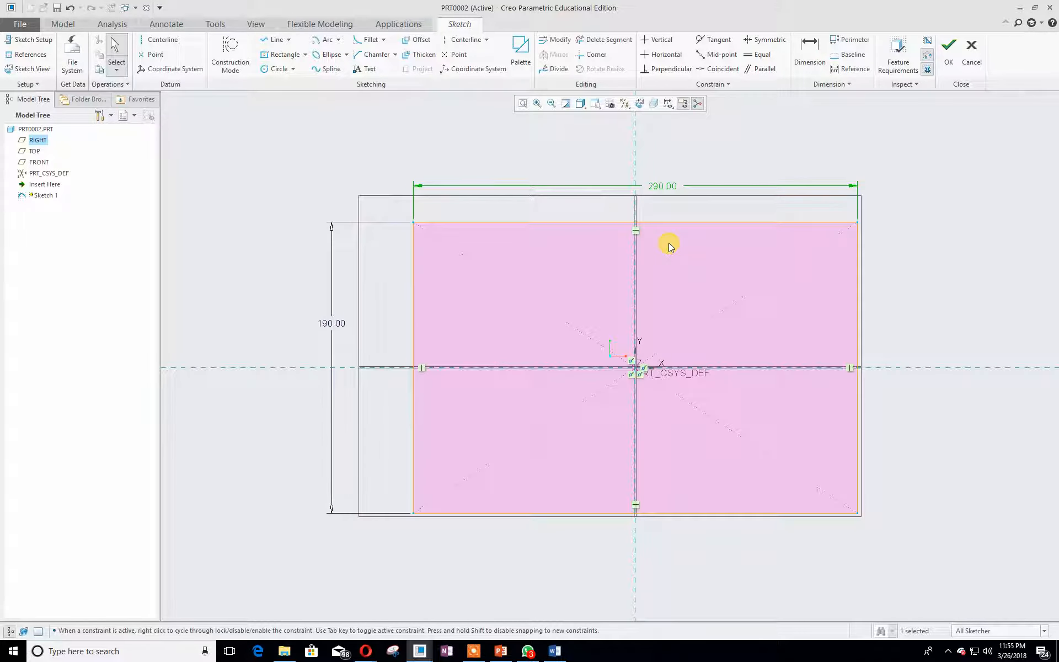
click(948, 47)
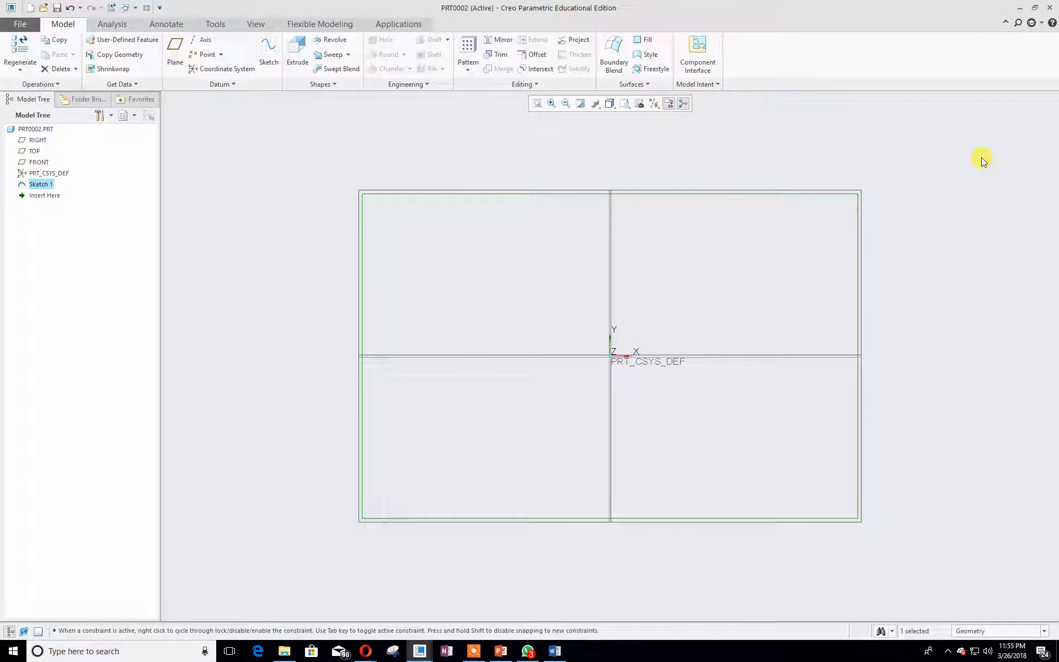
- Start a Blend using the rectangle sketch as the first section and insert a second section
click(340, 84)
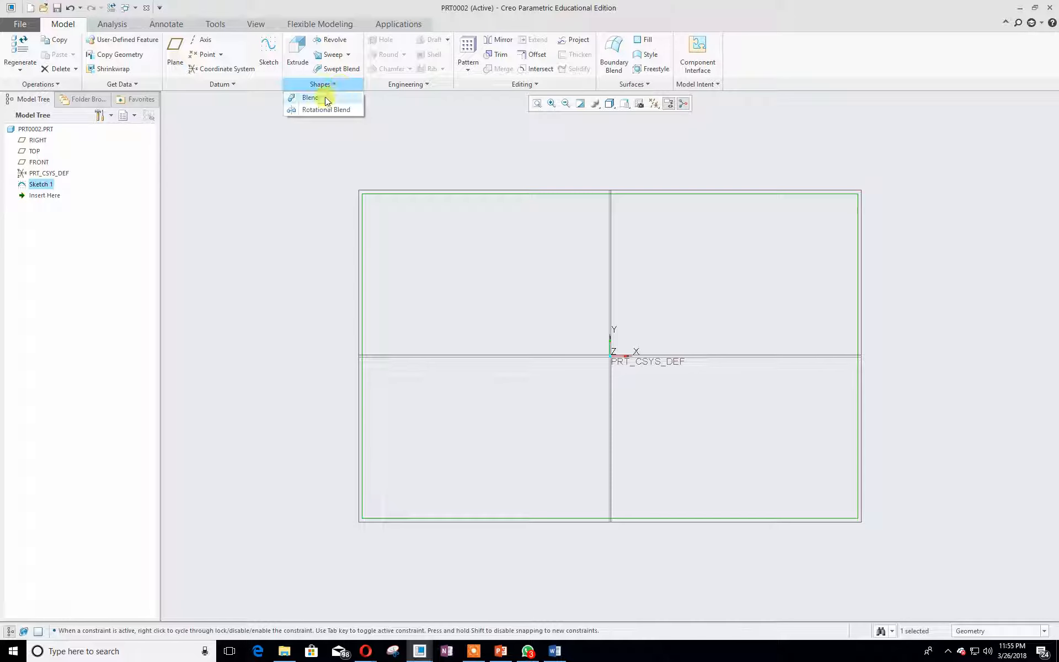
click(326, 97)
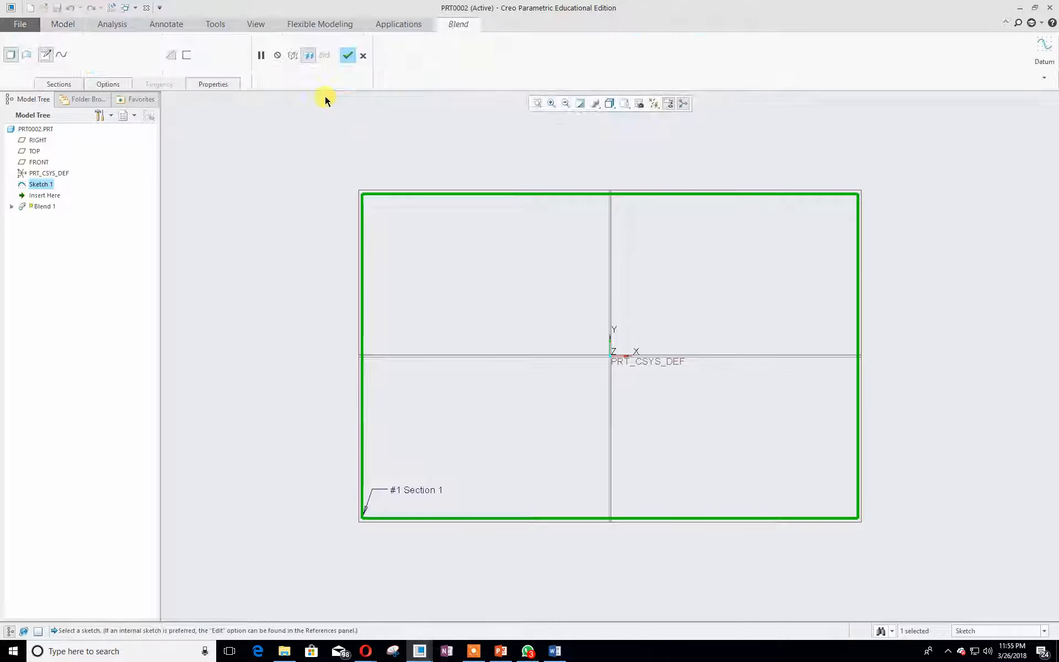
click(69, 83)
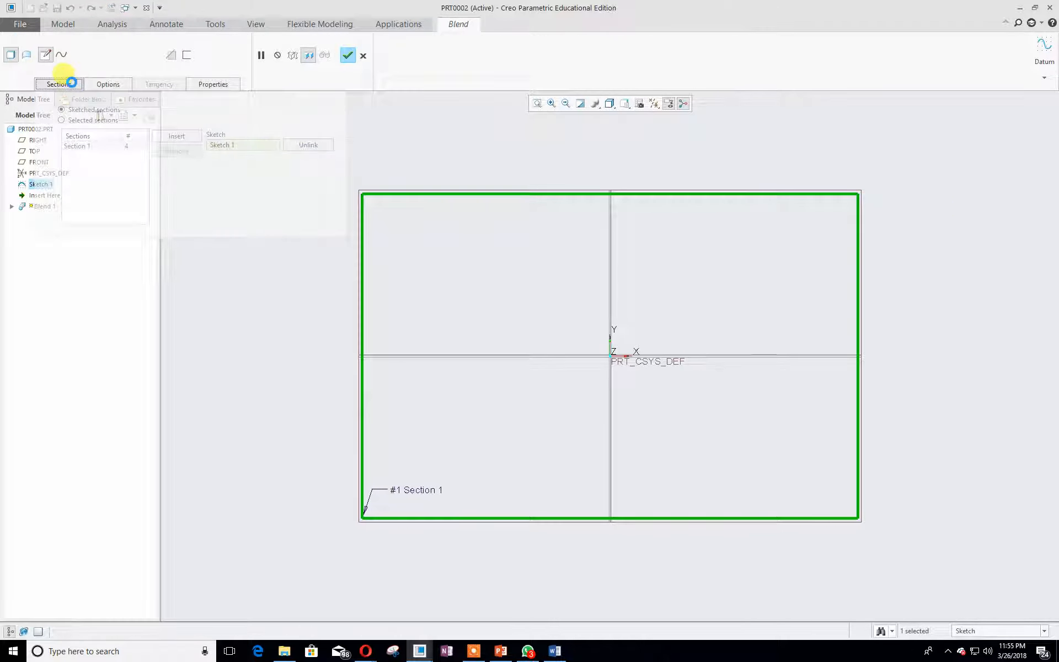
middle_drag(883, 205, 870, 234)
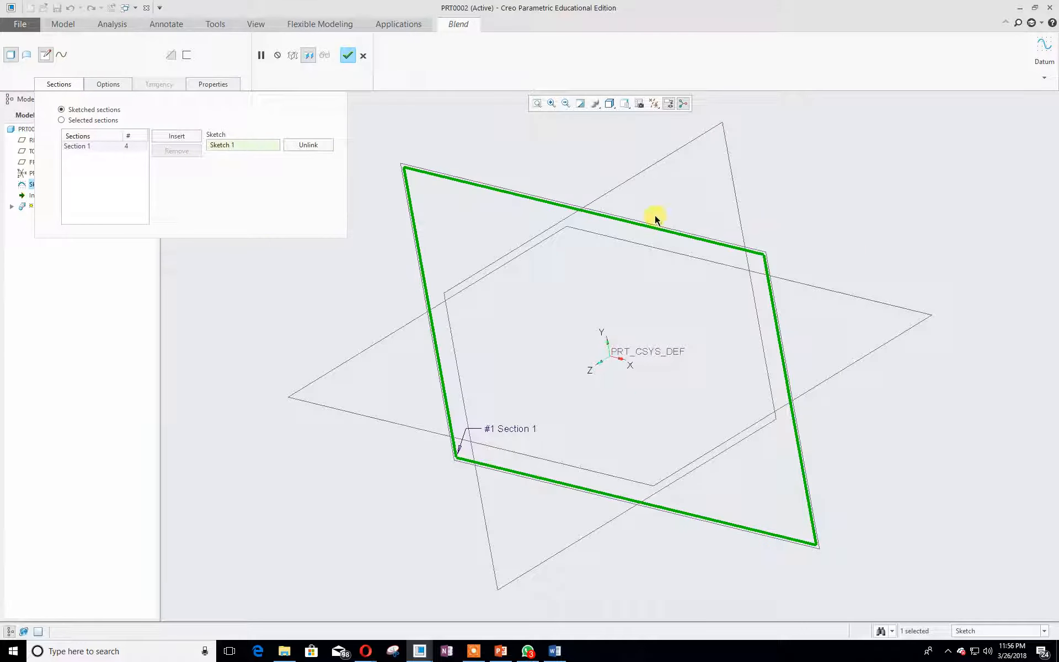
click(178, 136)
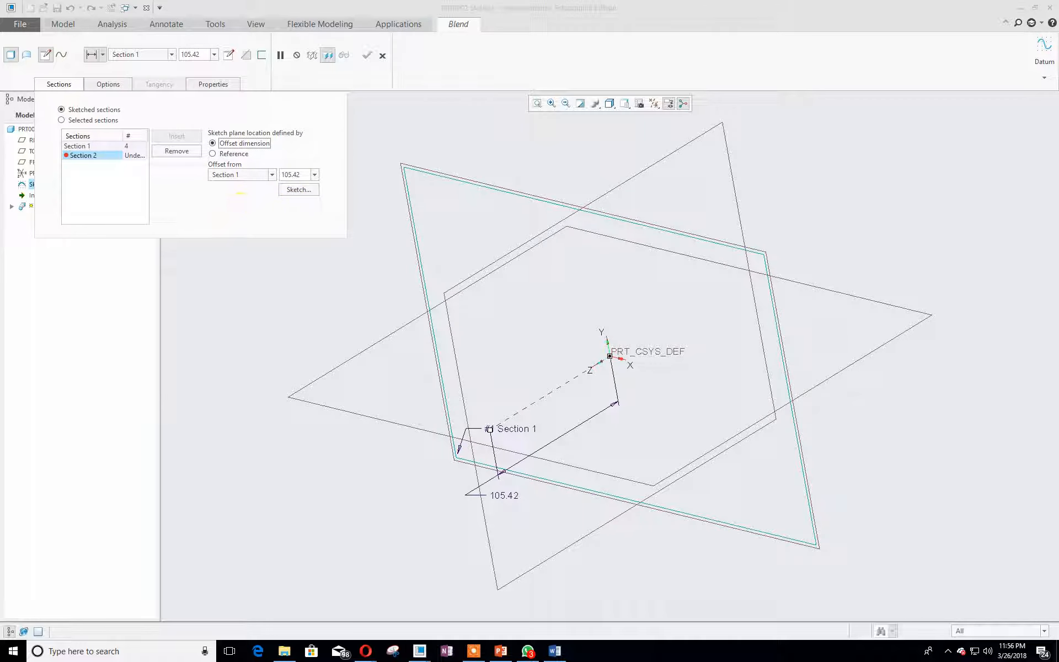
- Set the second section's offset from Section 1 to 175 and open its sketch
key(alt+Tab)
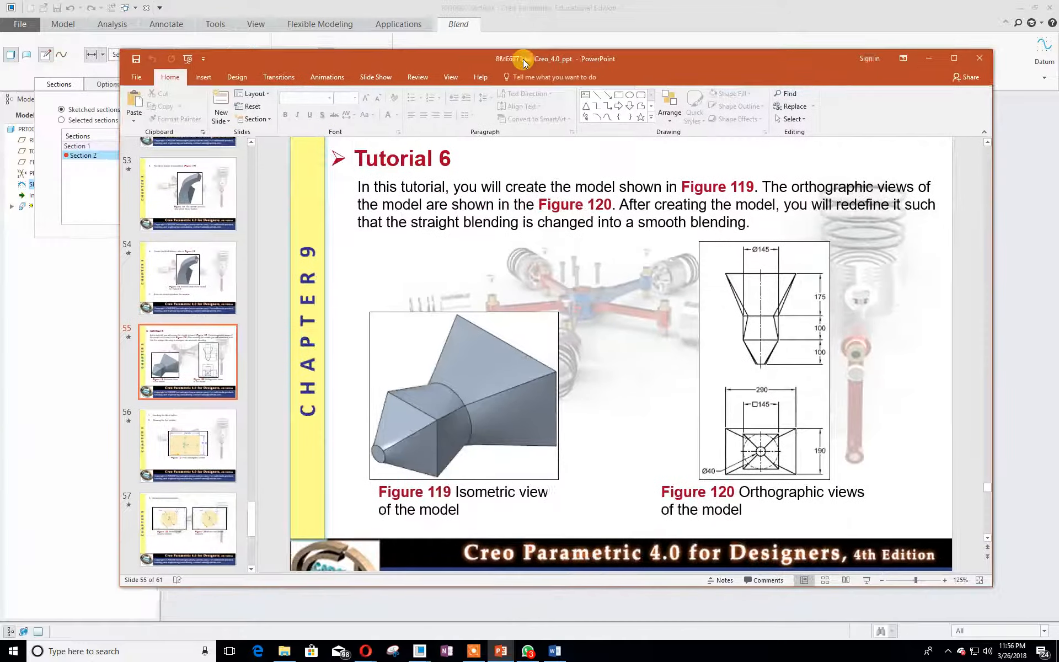
drag(523, 62, 507, 64)
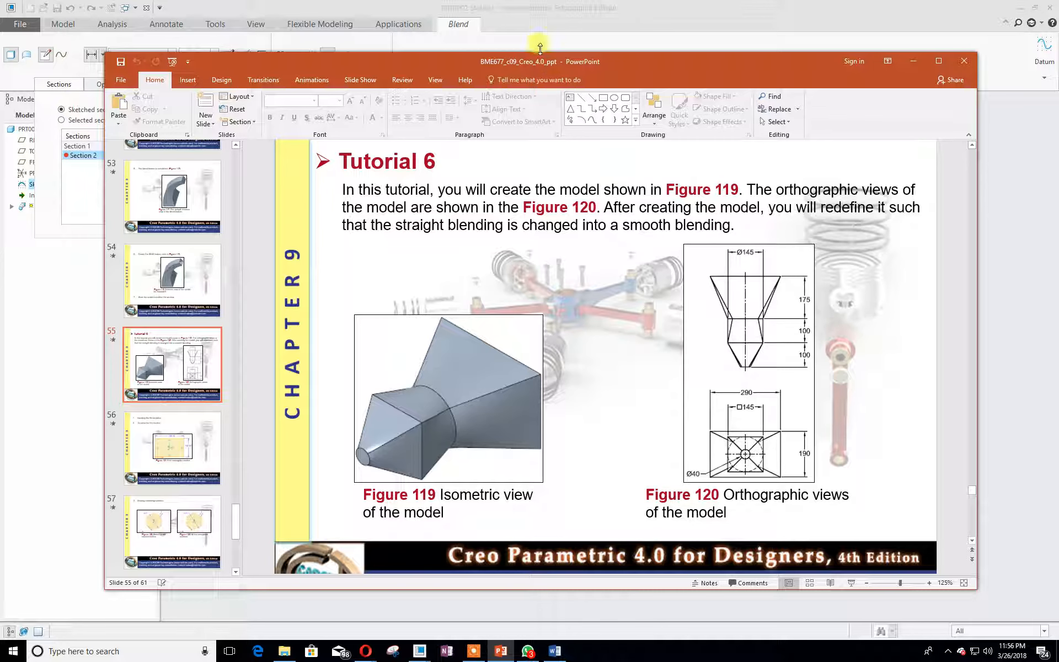
drag(571, 61, 0, 80)
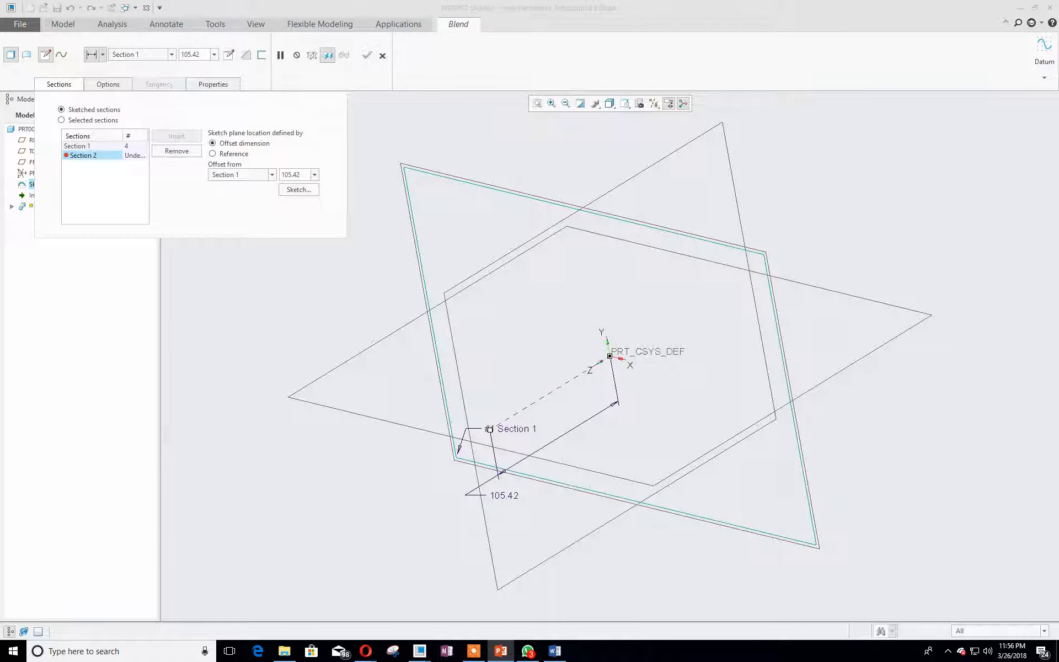
double_click(296, 175)
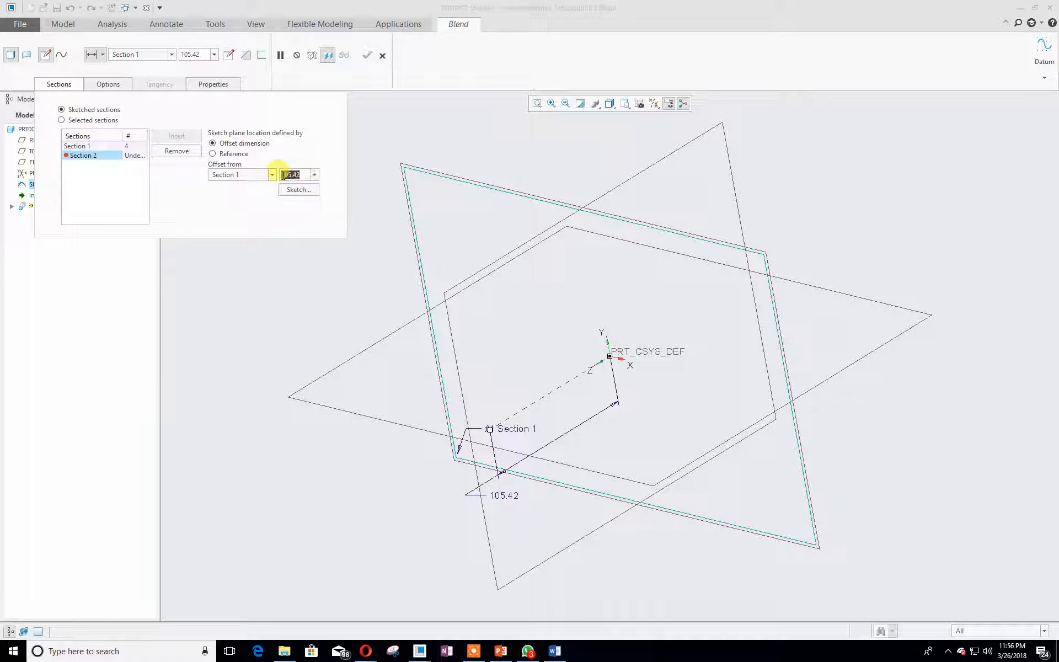
text(175)
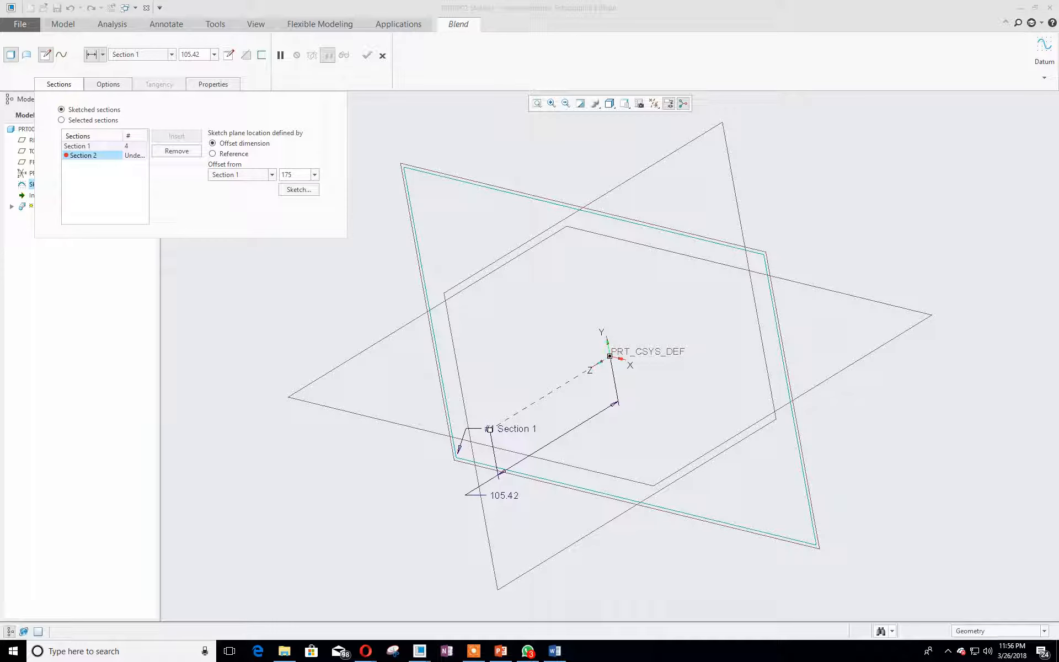
key(Return)
click(283, 189)
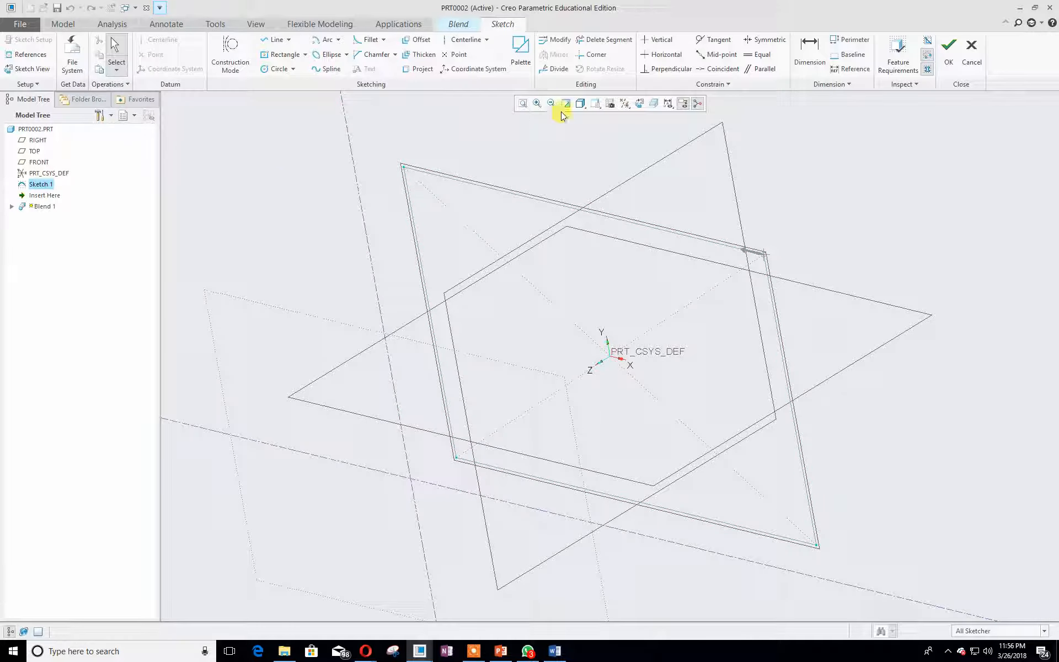
- Sketch a circle centered at the origin for the second section and set its diameter to 145
click(639, 103)
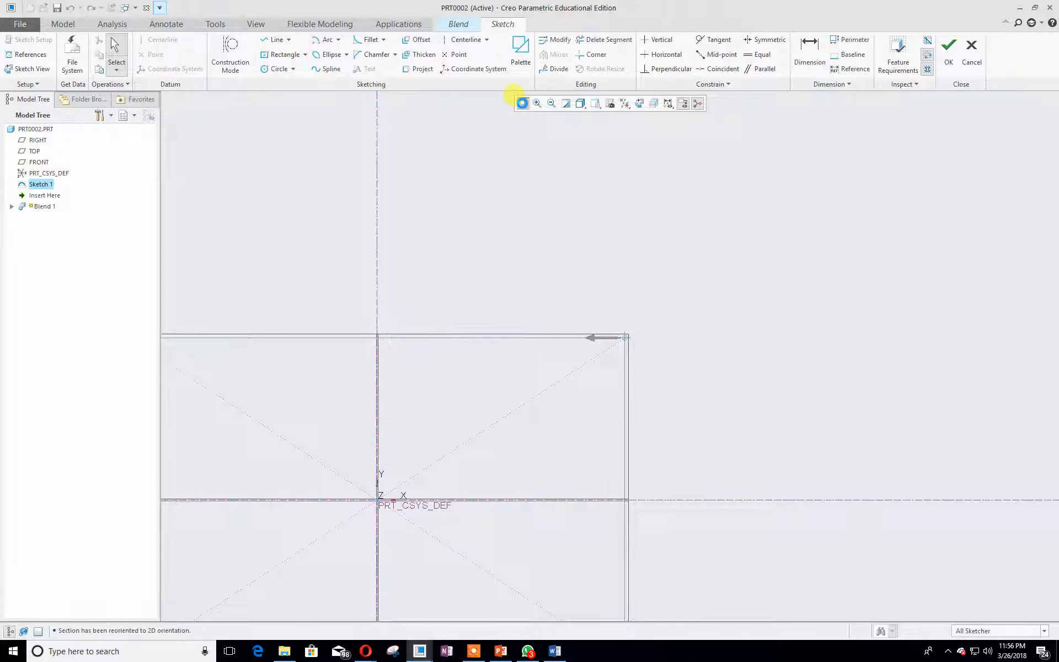
click(522, 103)
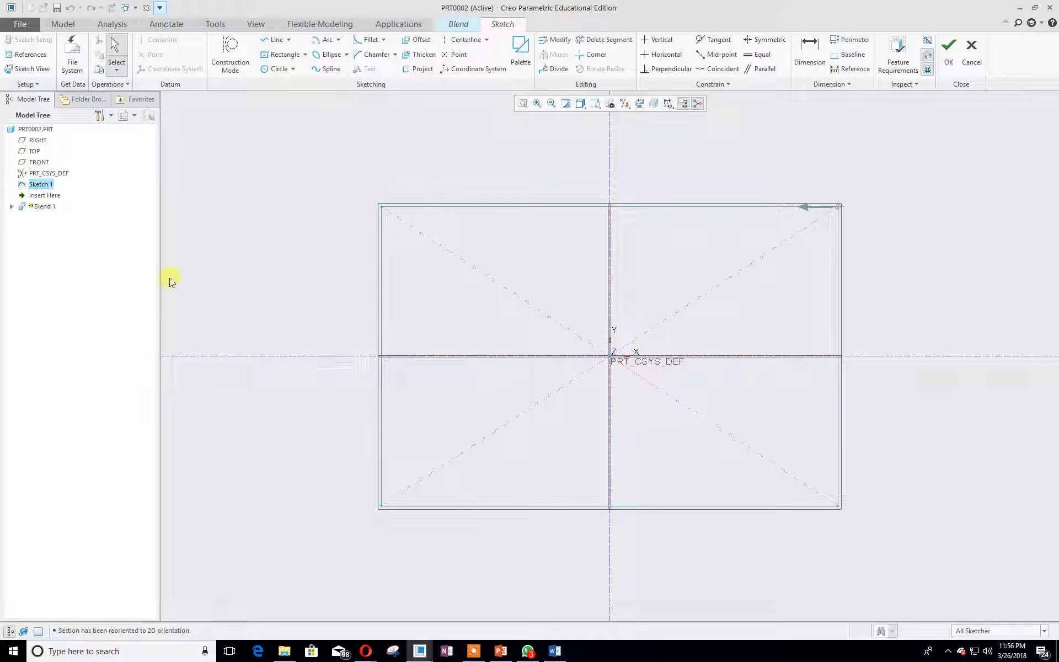
click(501, 651)
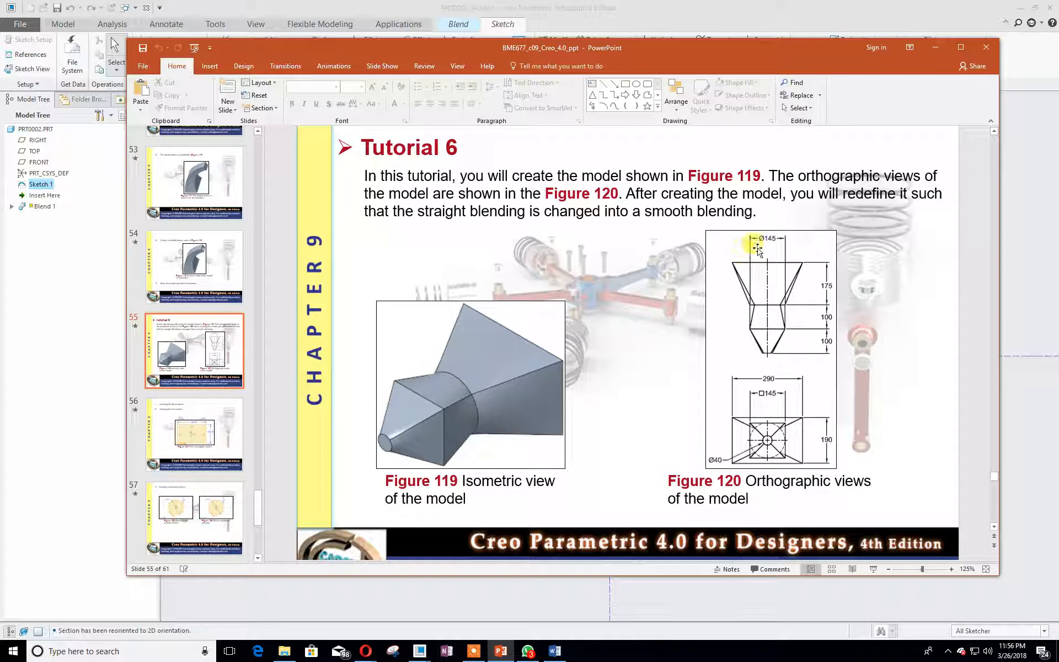
drag(529, 44, 0, 55)
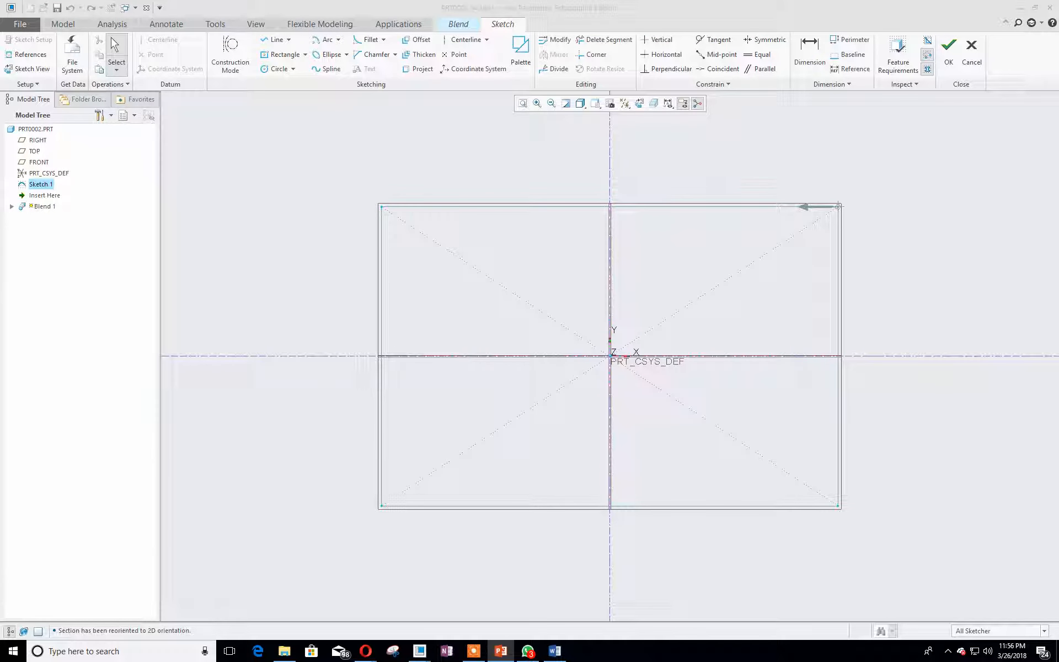
click(275, 69)
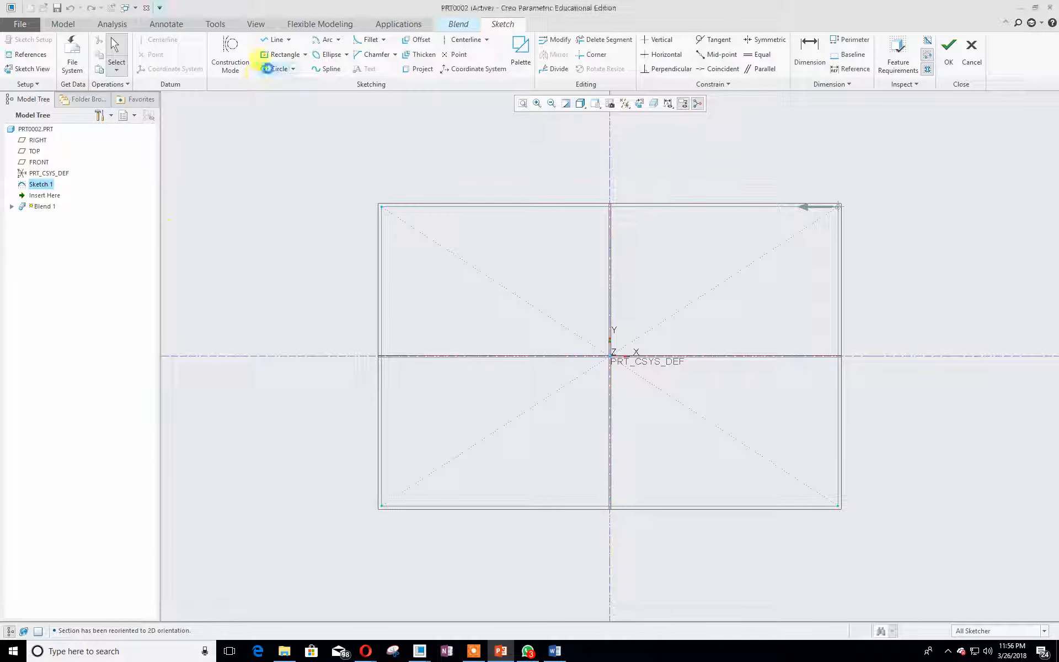
click(610, 356)
click(461, 358)
middle_click(462, 358)
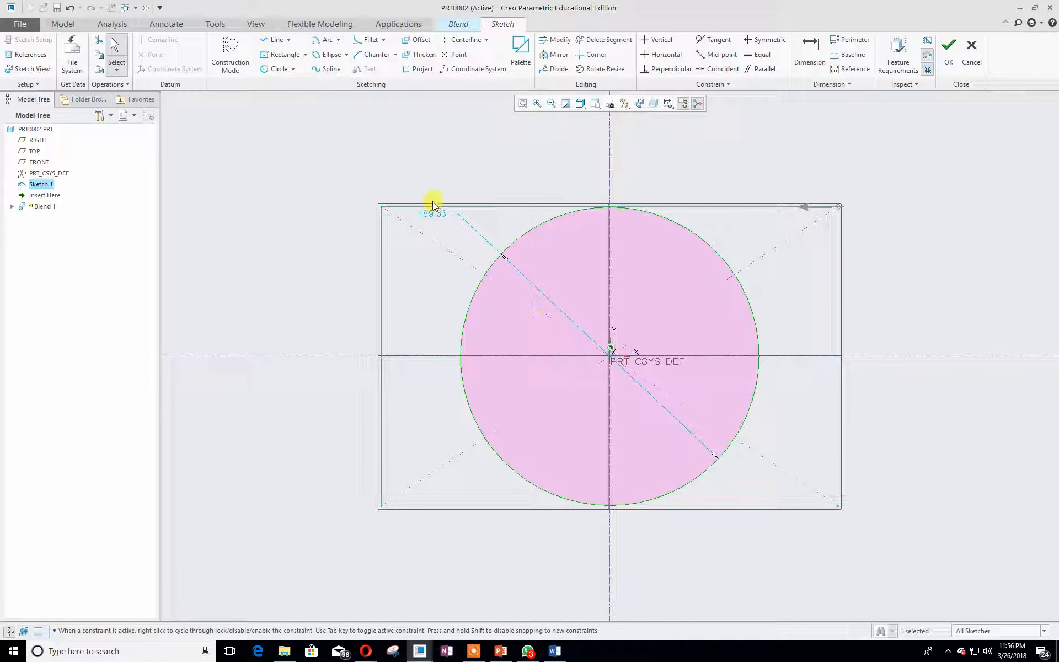
text(145)
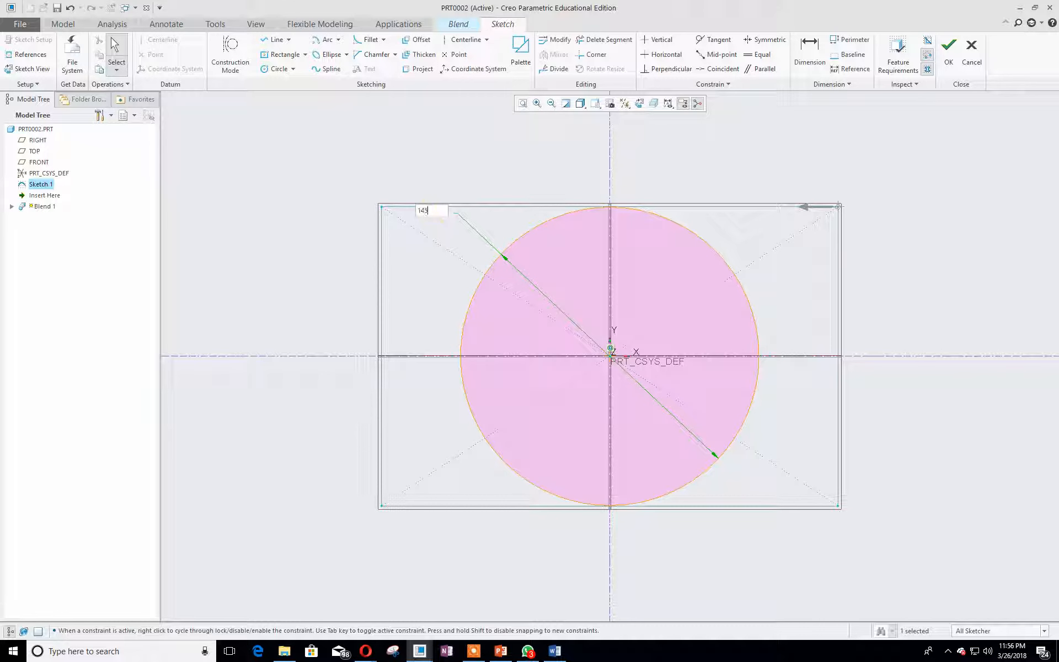
key(Return)
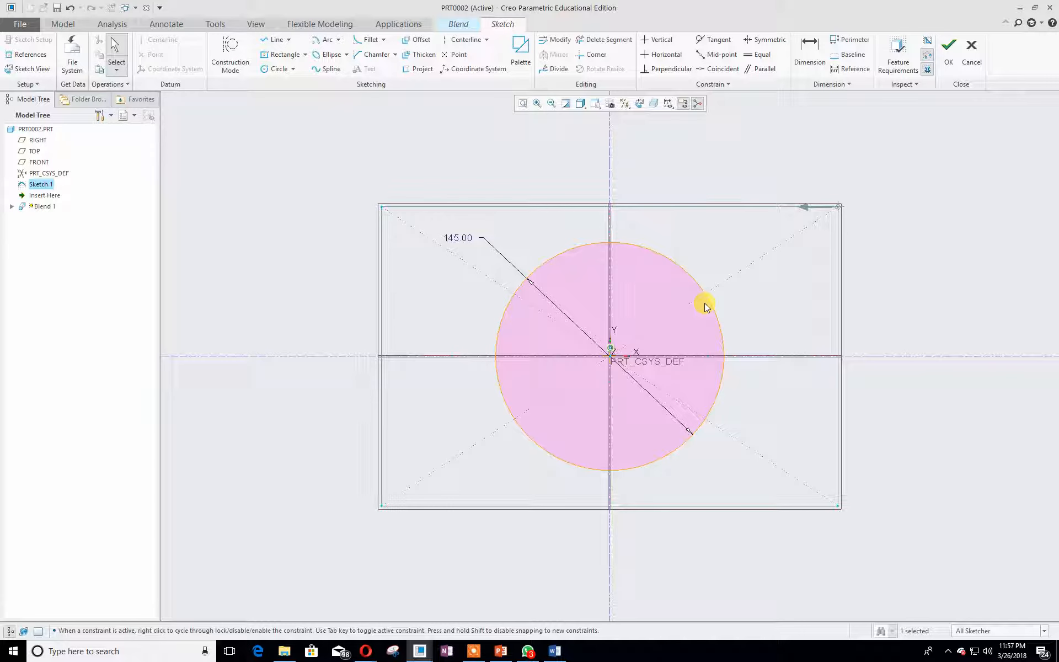
click(457, 55)
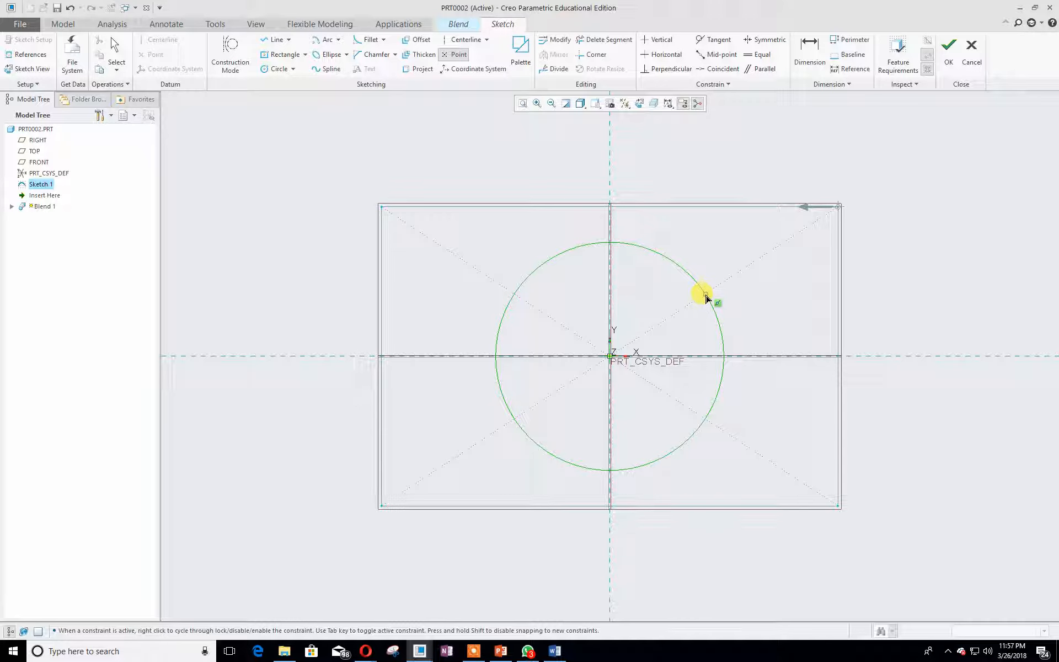
click(705, 295)
middle_click(692, 276)
click(693, 277)
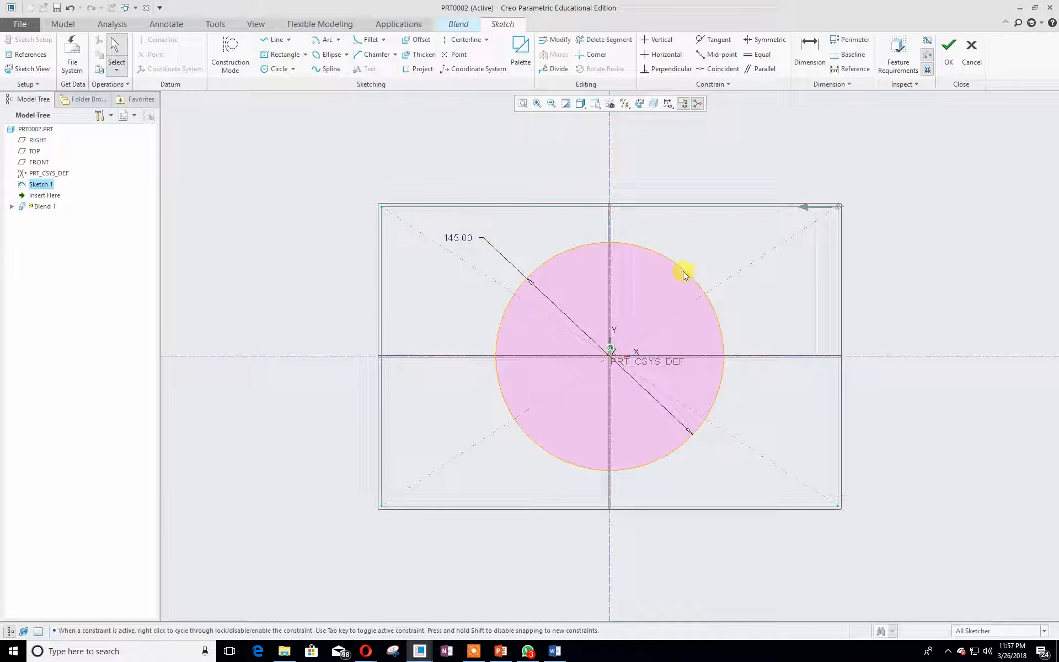
click(454, 55)
middle_click(711, 288)
click(711, 287)
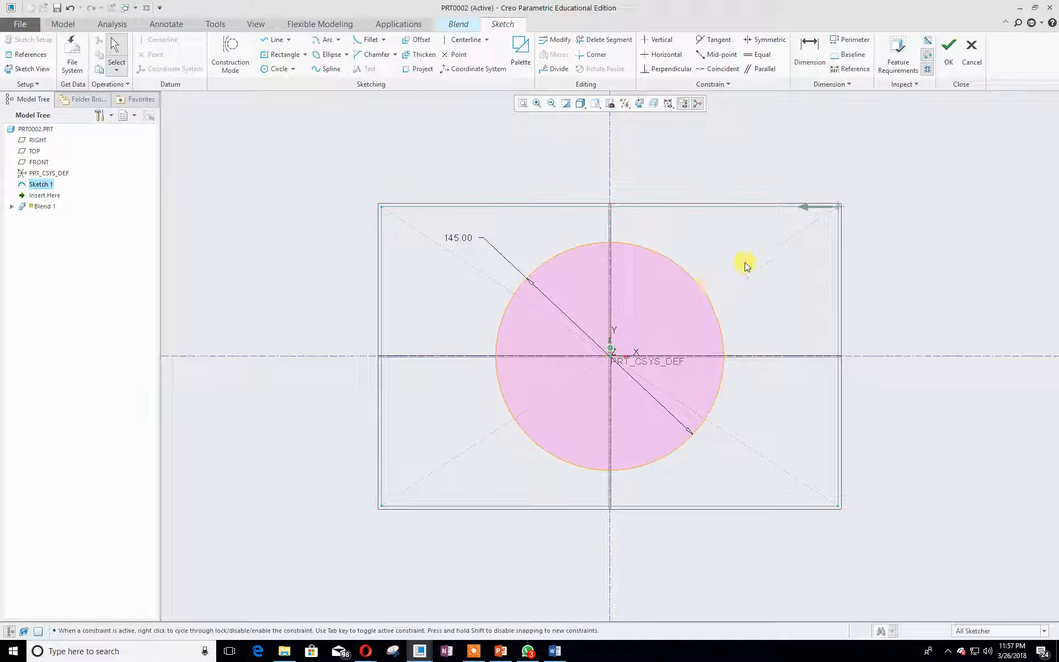
- Place a construction point on the circle's upper-right arc, on the diagonal toward the rectangle's corner
click(454, 54)
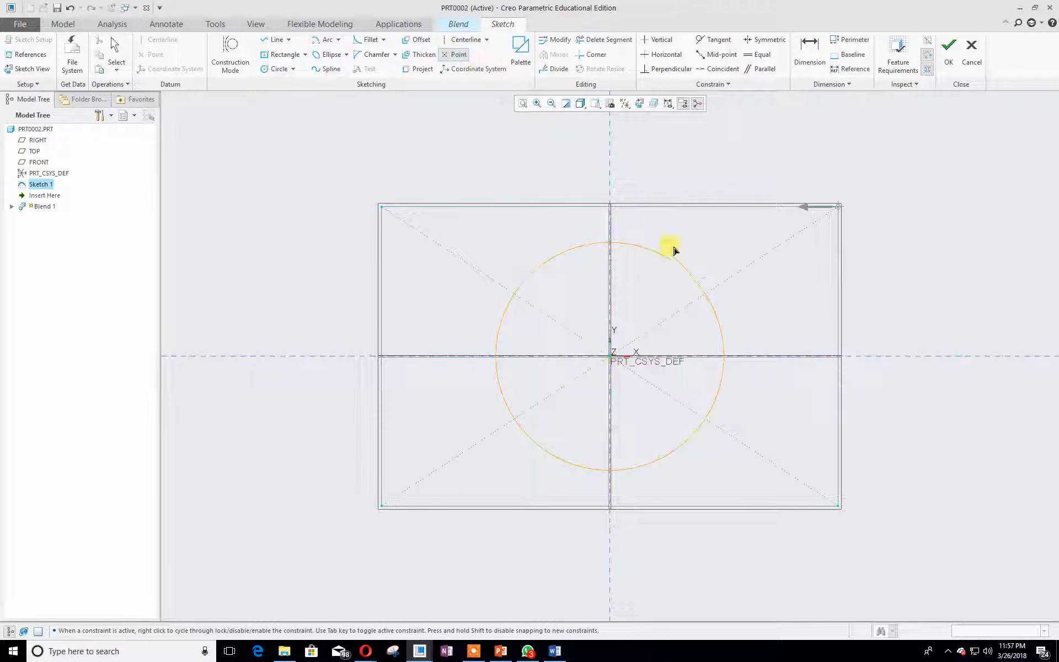
click(690, 279)
middle_click(814, 288)
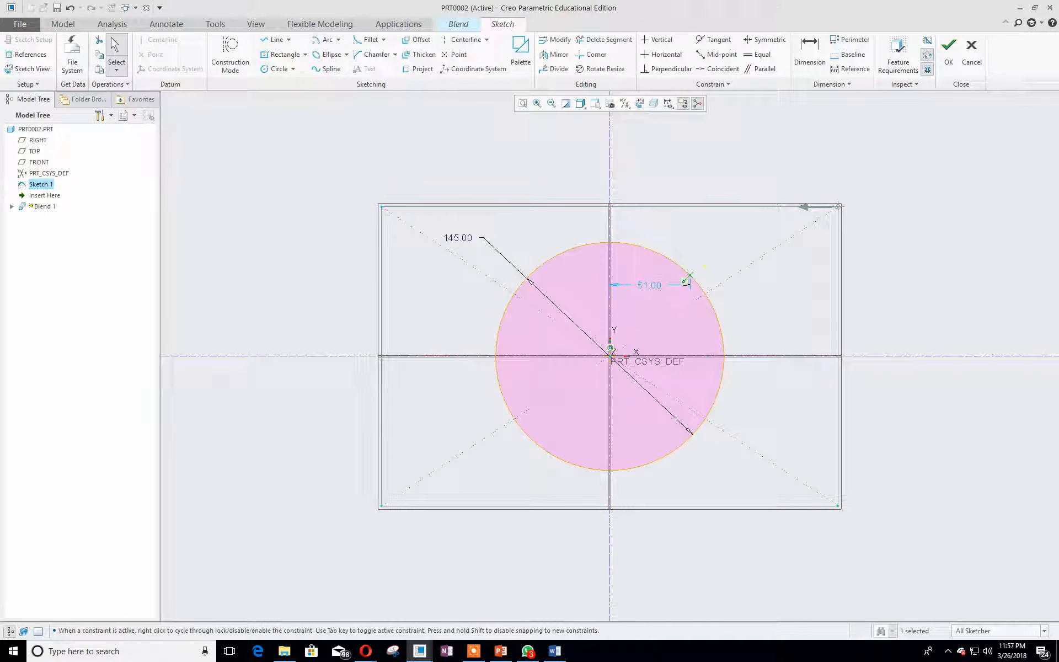
- Review the Tutorial 6 slides showing the rectangular section and the divided circular section sketches
key(alt+Tab)
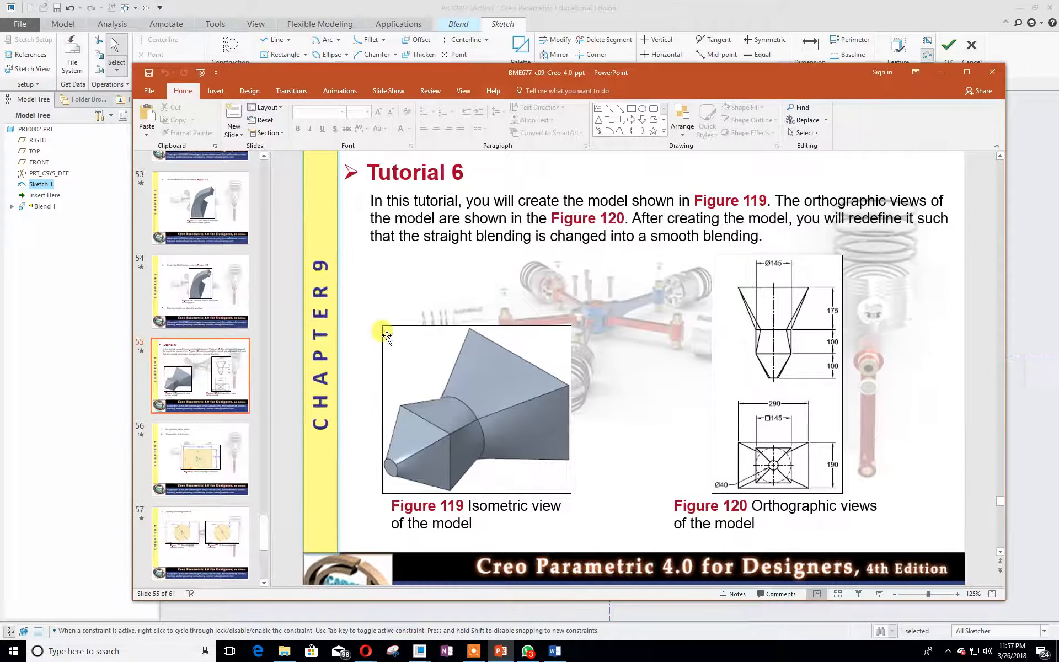
scroll(209, 375, down, 3)
click(210, 375)
scroll(209, 377, down, 2)
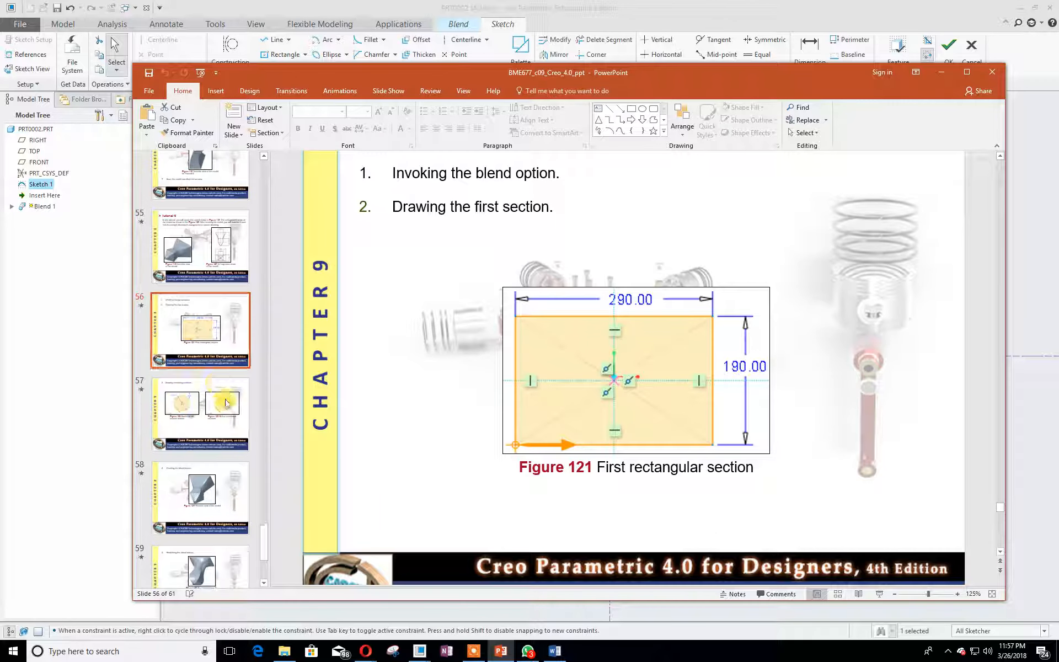
click(219, 407)
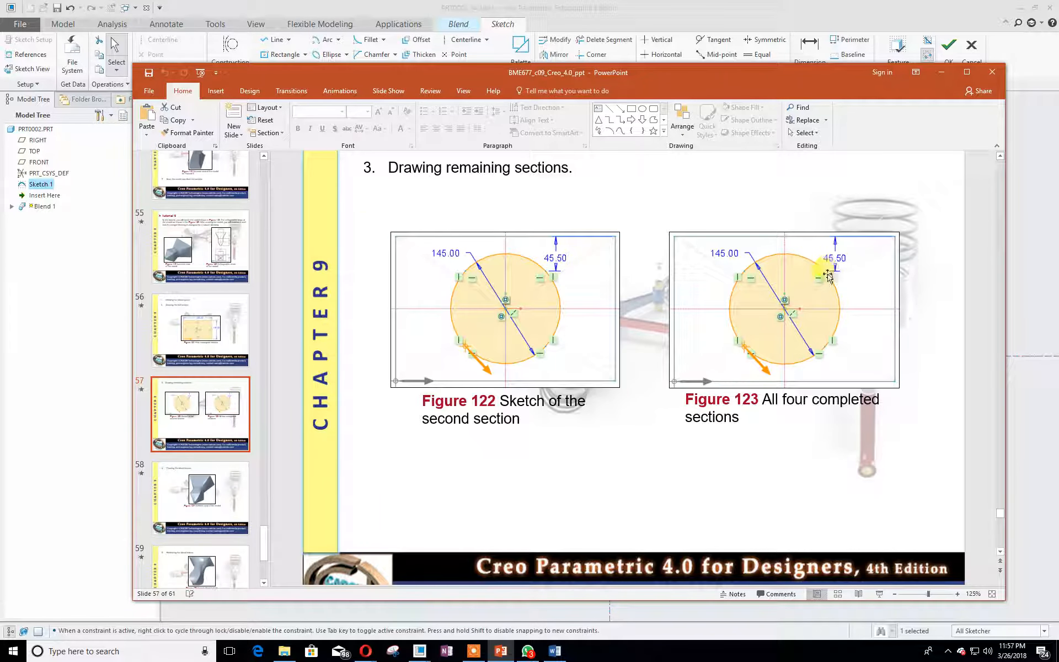
click(708, 55)
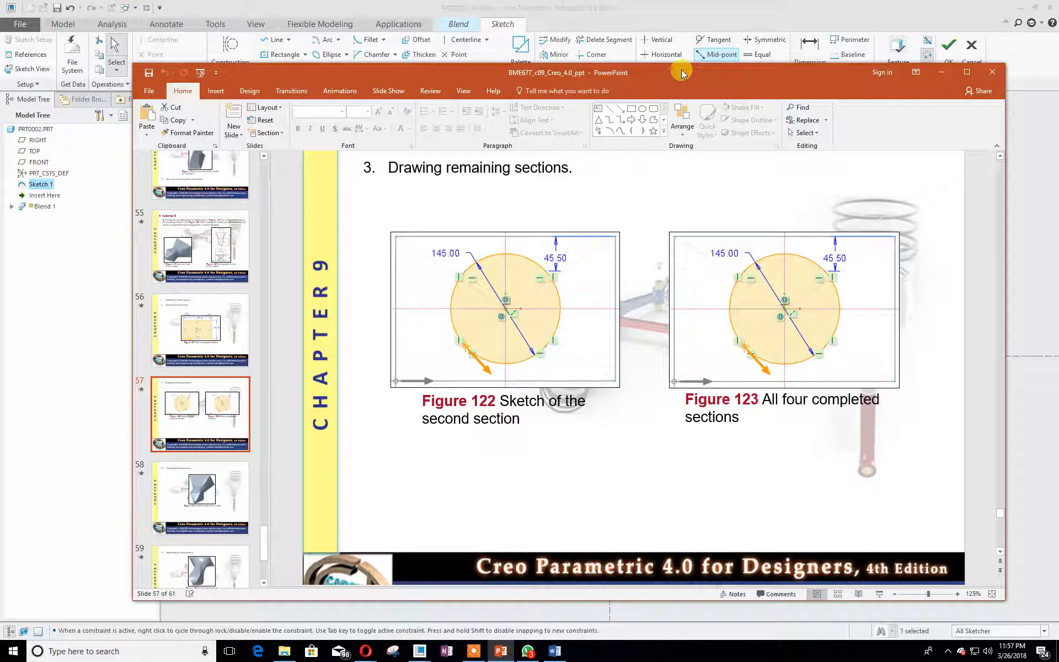
mouse_move(684, 73)
mouse_down()
mouse_move(464, 53)
mouse_move(0, 53)
mouse_up()
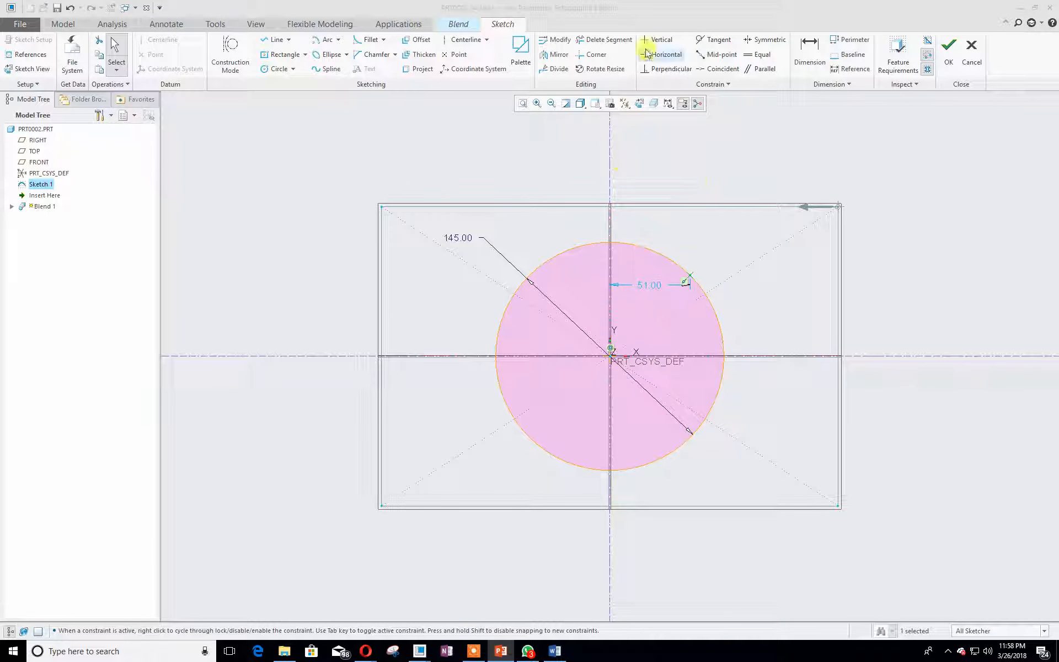
- Dimension the point's vertical distance from the rectangle's top edge and set it to 45.50
click(810, 52)
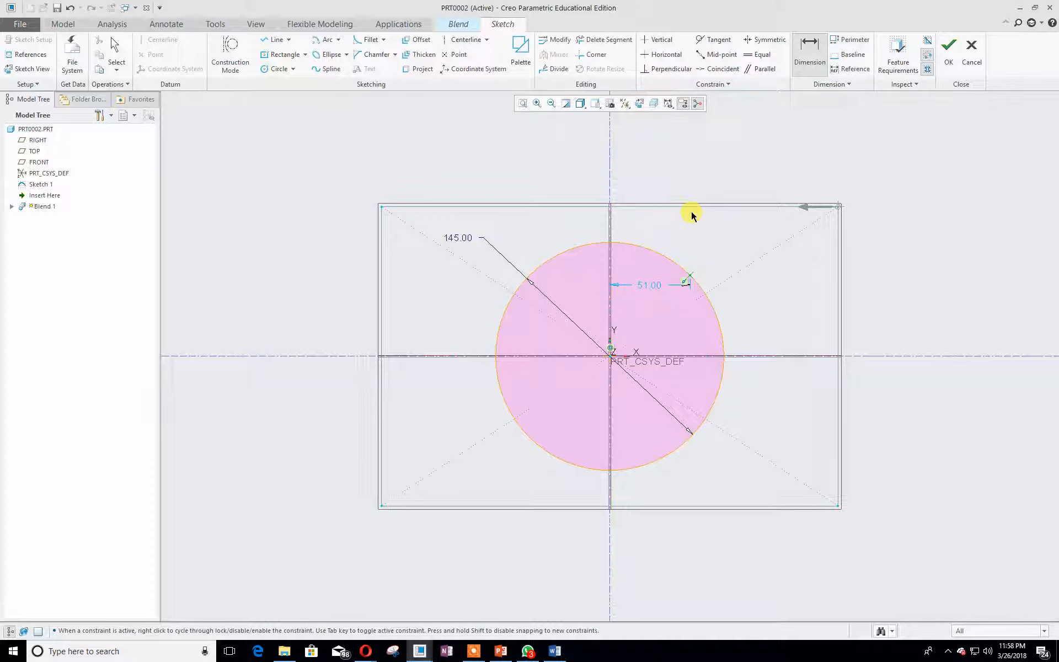
middle_click(710, 241)
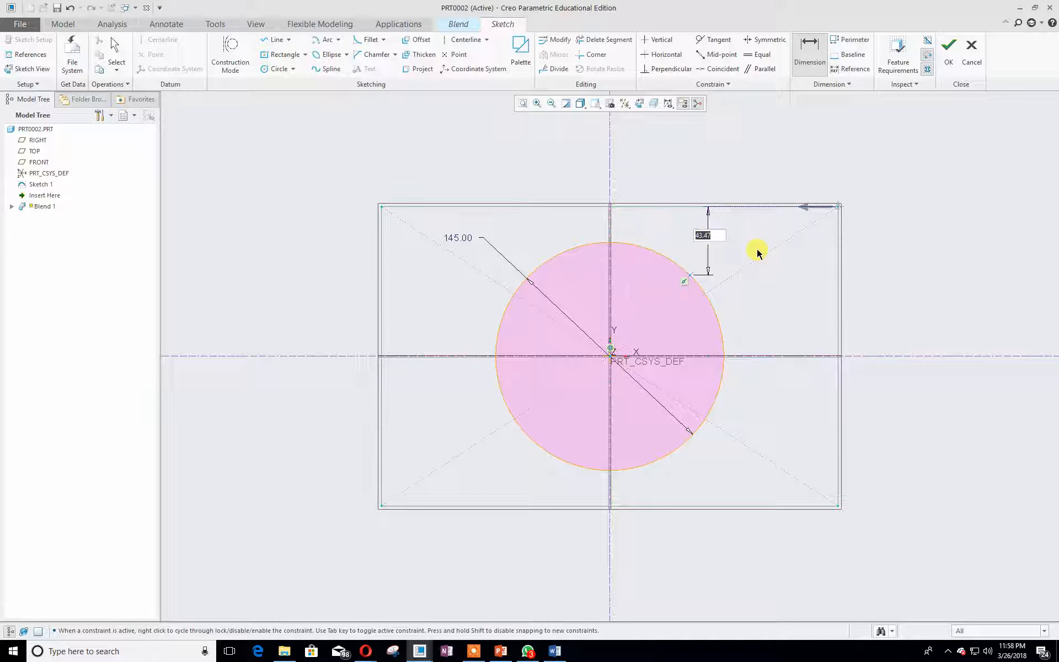
text(45.50)
key(Return)
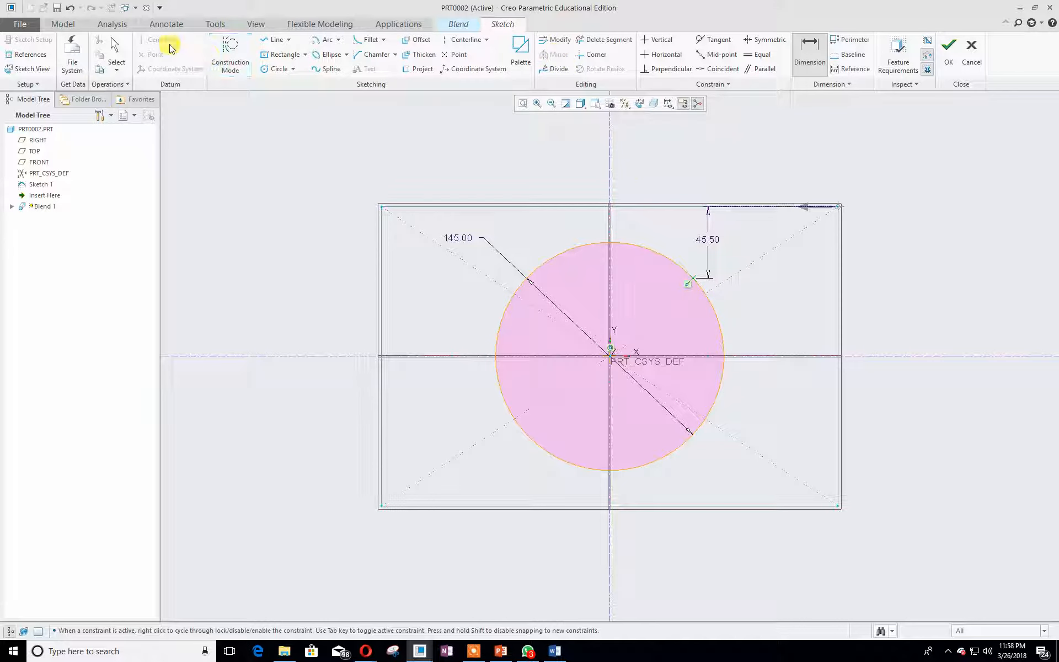
- Sketch a vertical and a horizontal centerline through the origin
click(447, 40)
click(609, 356)
click(606, 178)
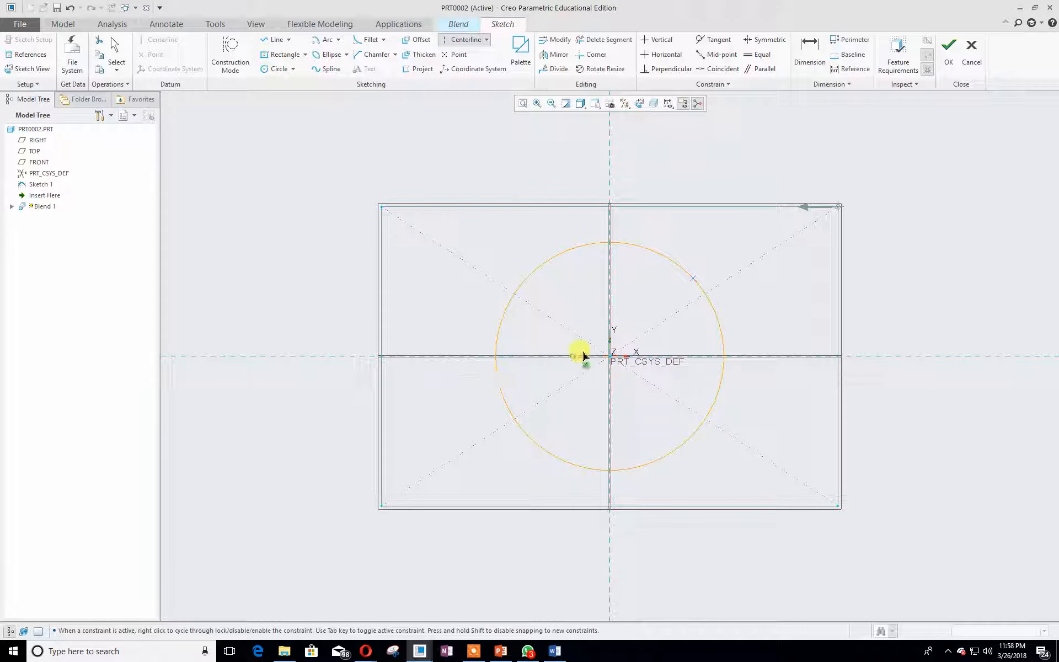
click(610, 356)
click(884, 359)
middle_click(940, 261)
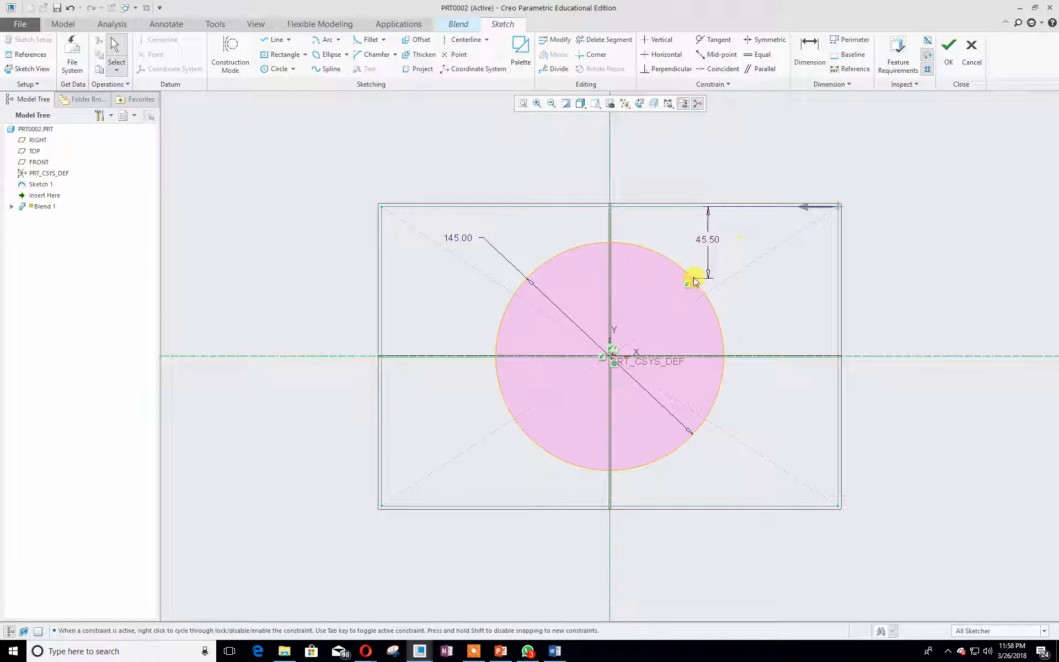
- Mirror the point about the vertical centerline to the circle's upper-left arc
click(550, 56)
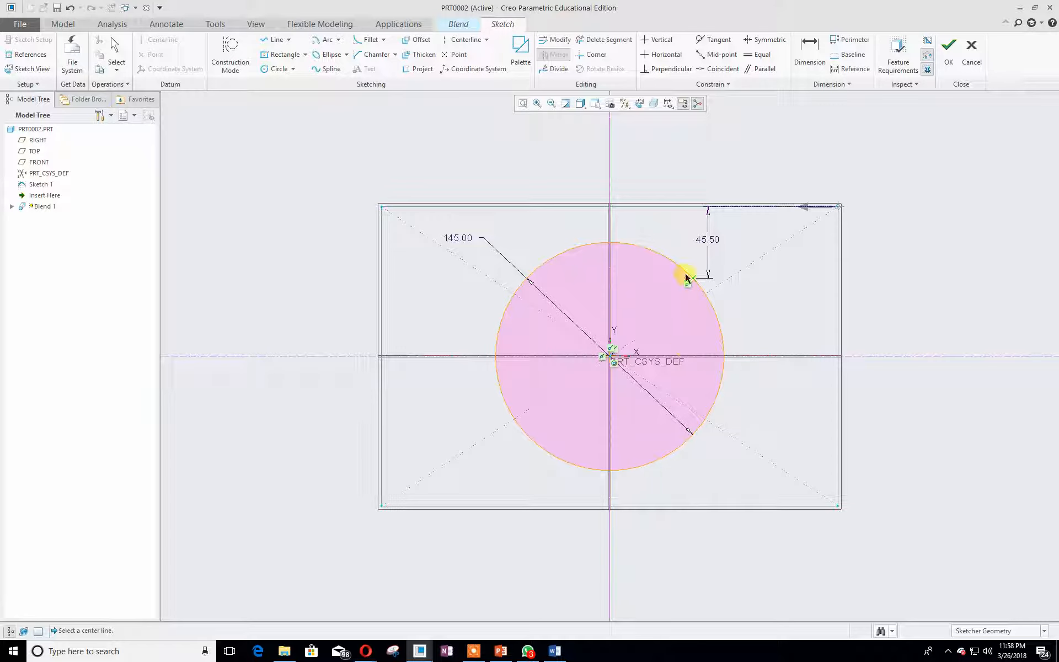
middle_click(745, 171)
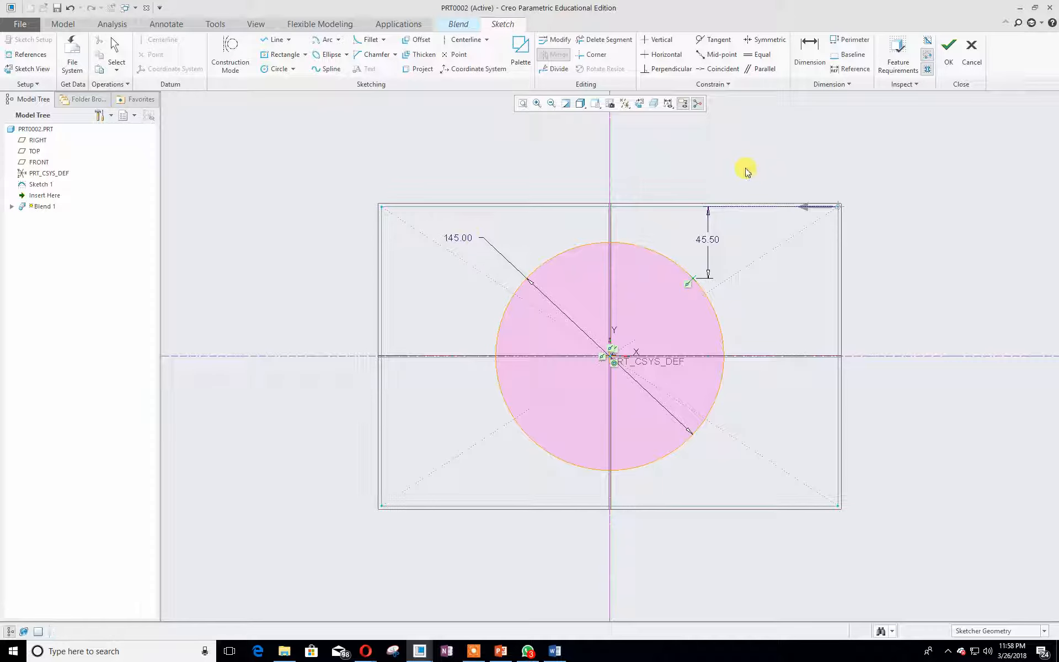
click(693, 280)
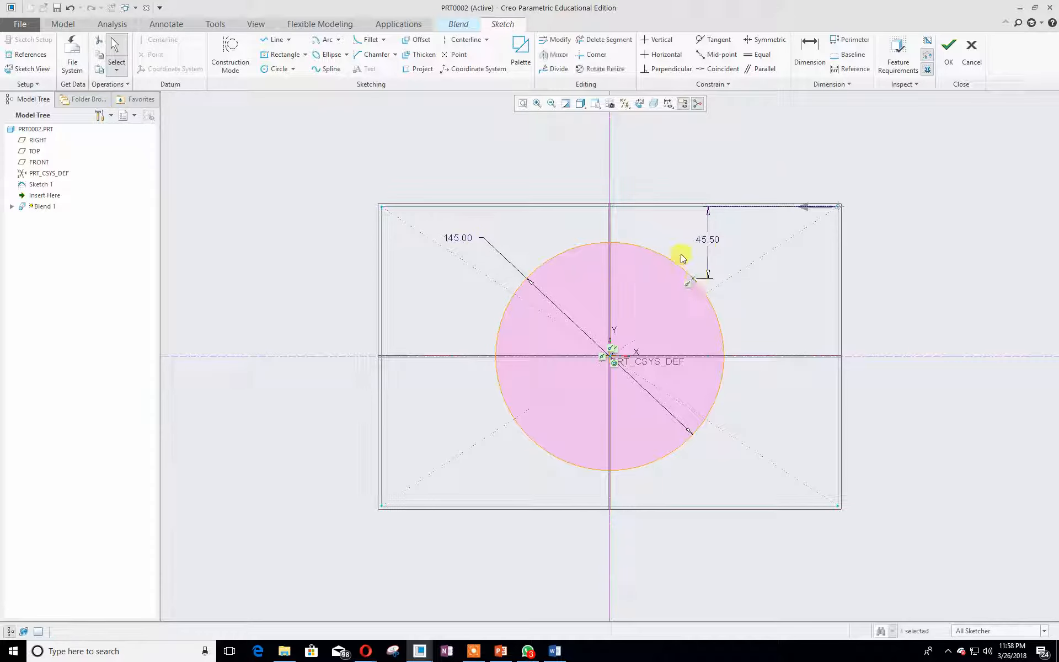
click(557, 54)
click(608, 137)
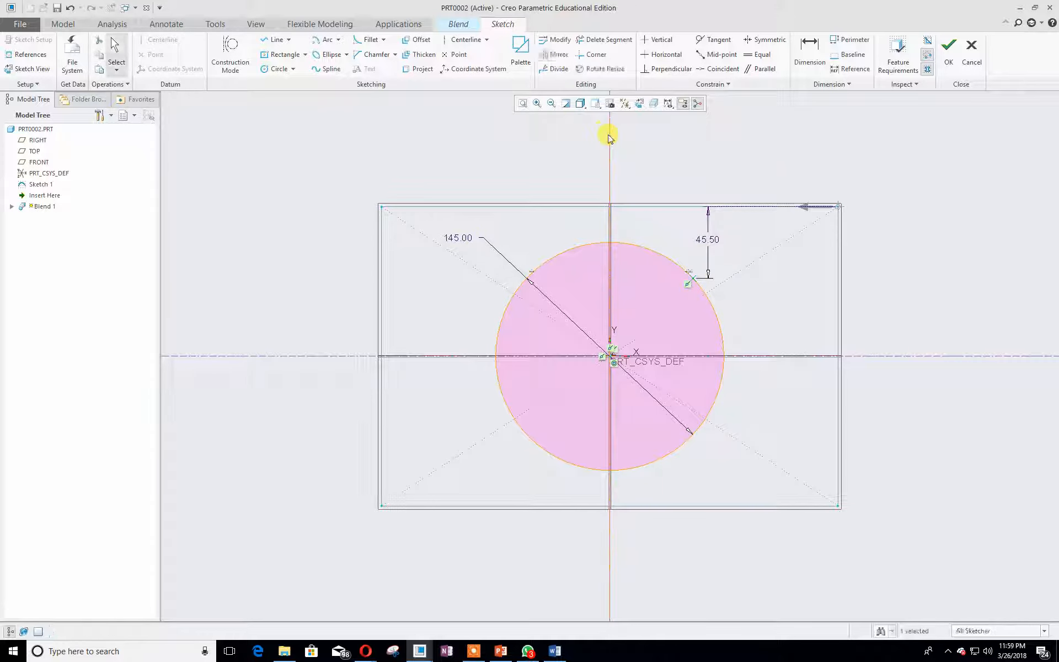
click(210, 492)
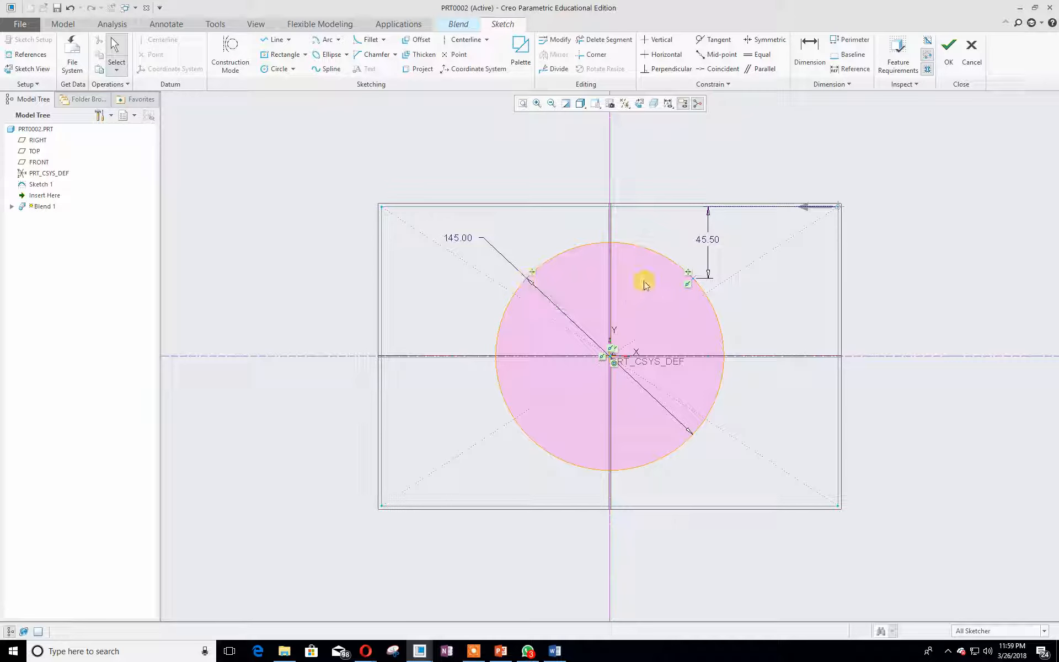
- Mirror both upper points about the horizontal centerline onto the lower half of the circle
drag(462, 238, 406, 287)
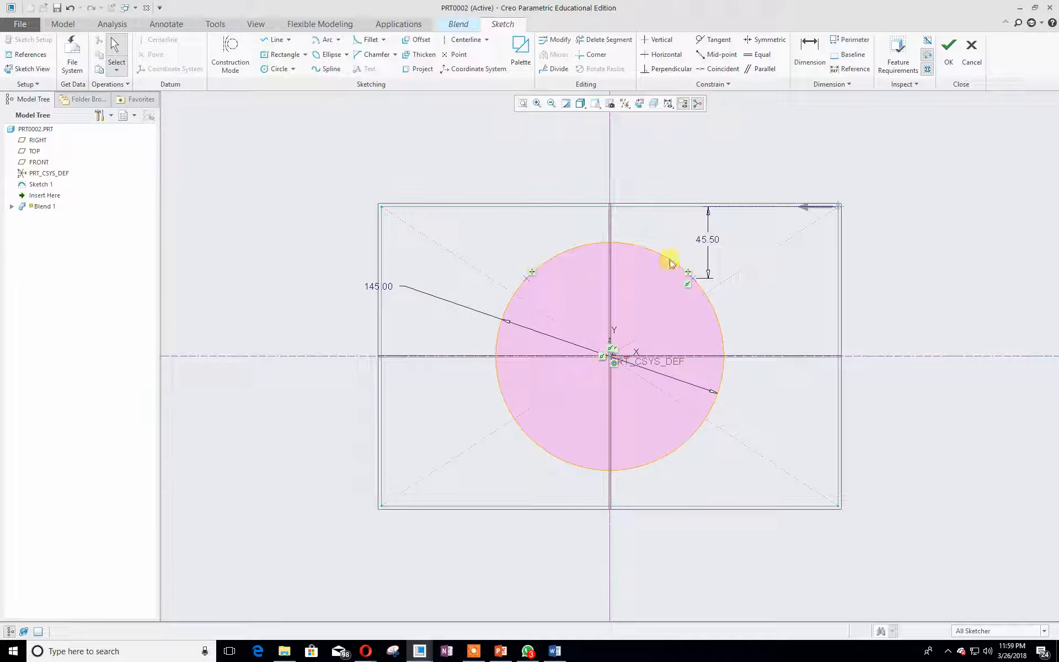
click(692, 280)
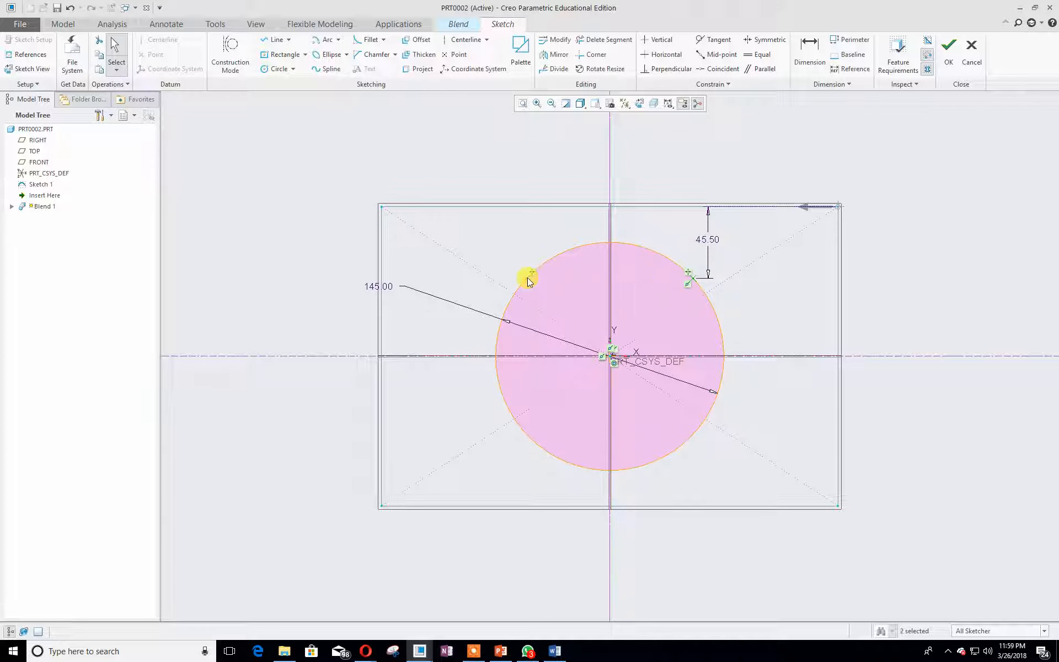
click(554, 55)
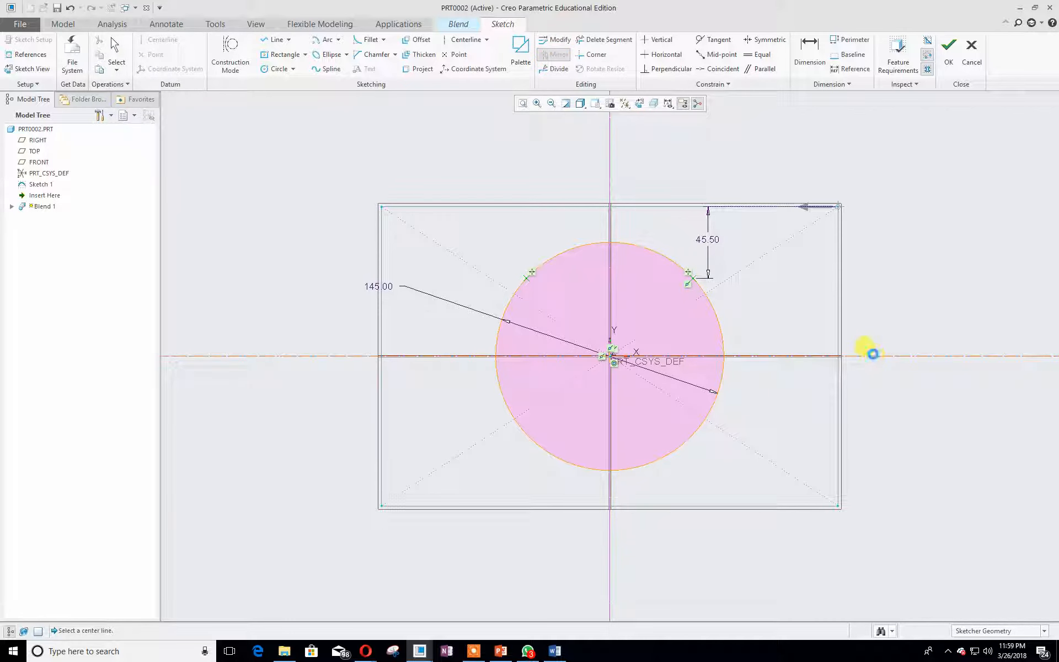
click(873, 353)
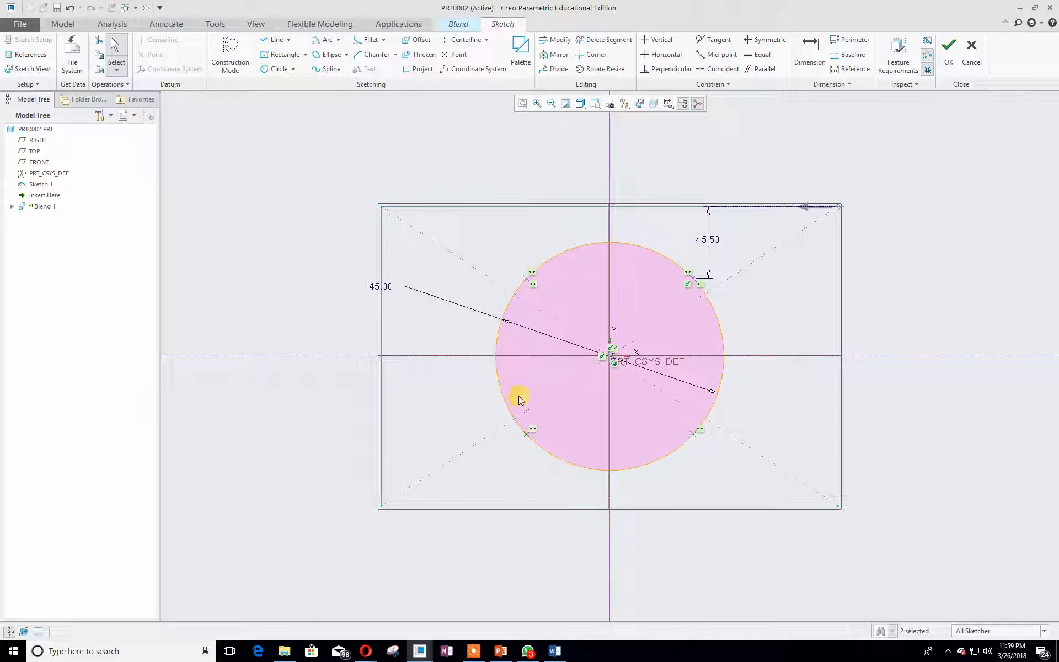
click(340, 299)
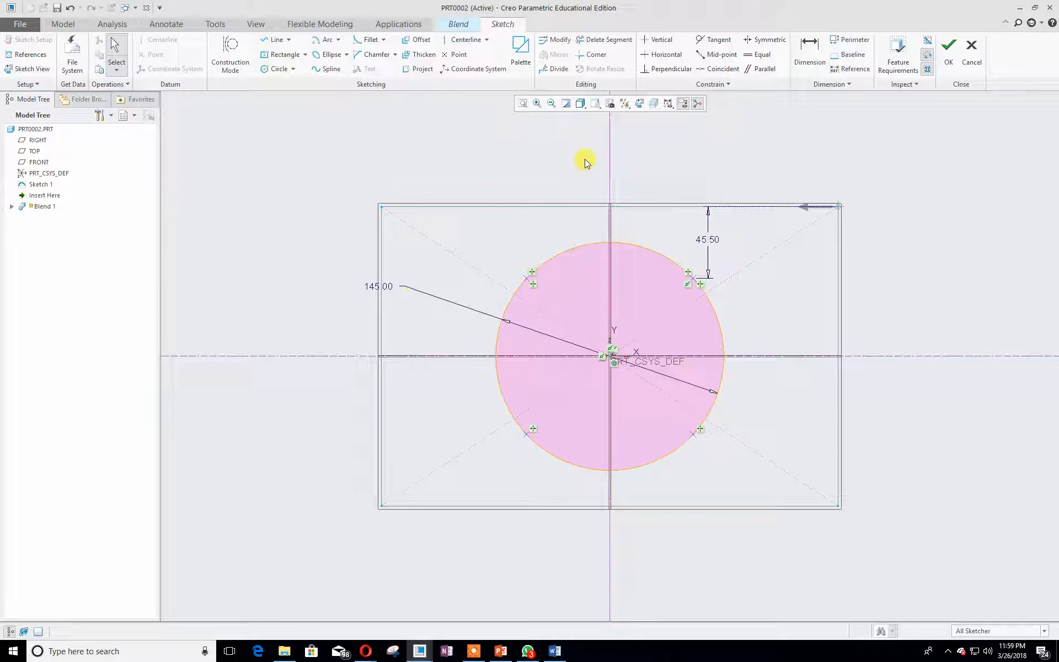
- Divide the circle into four segments at the four points and finish the section sketch
click(551, 68)
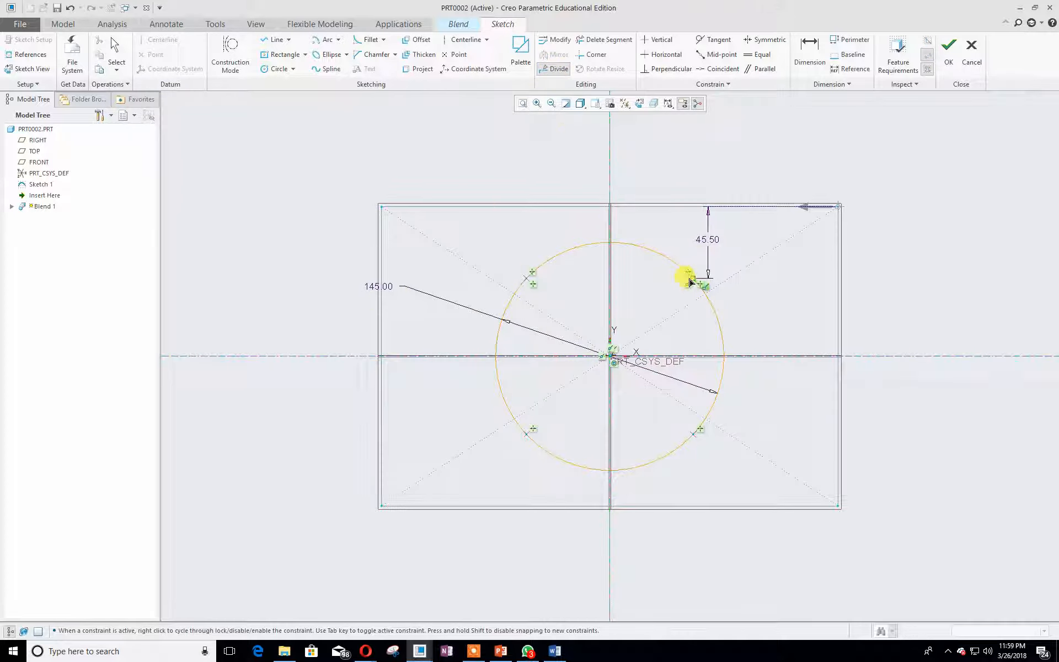
click(690, 280)
click(521, 277)
click(523, 432)
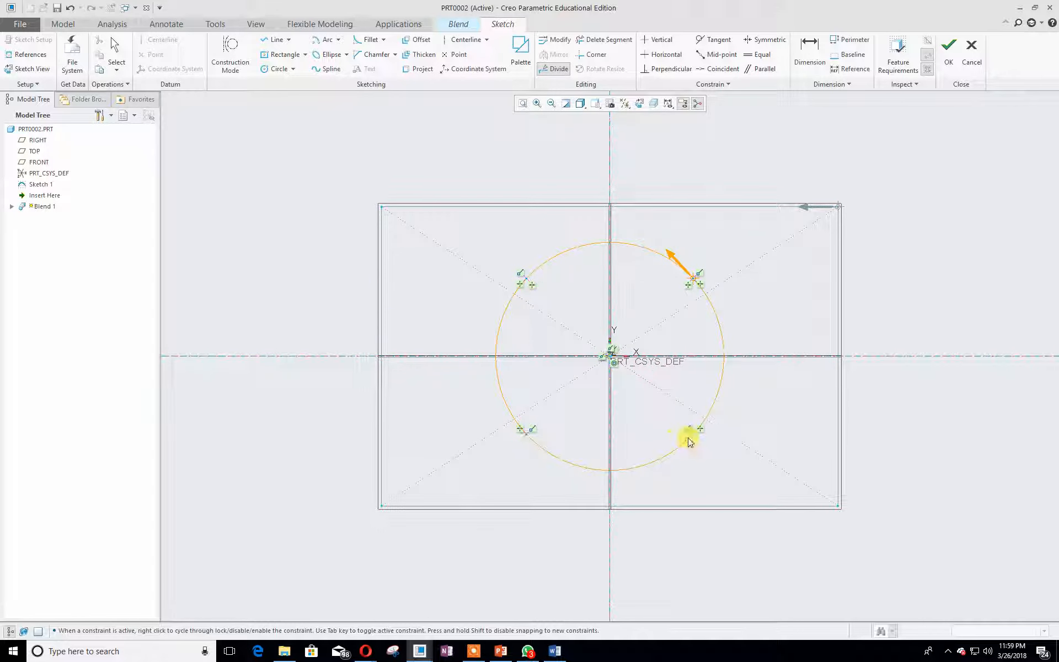
click(947, 53)
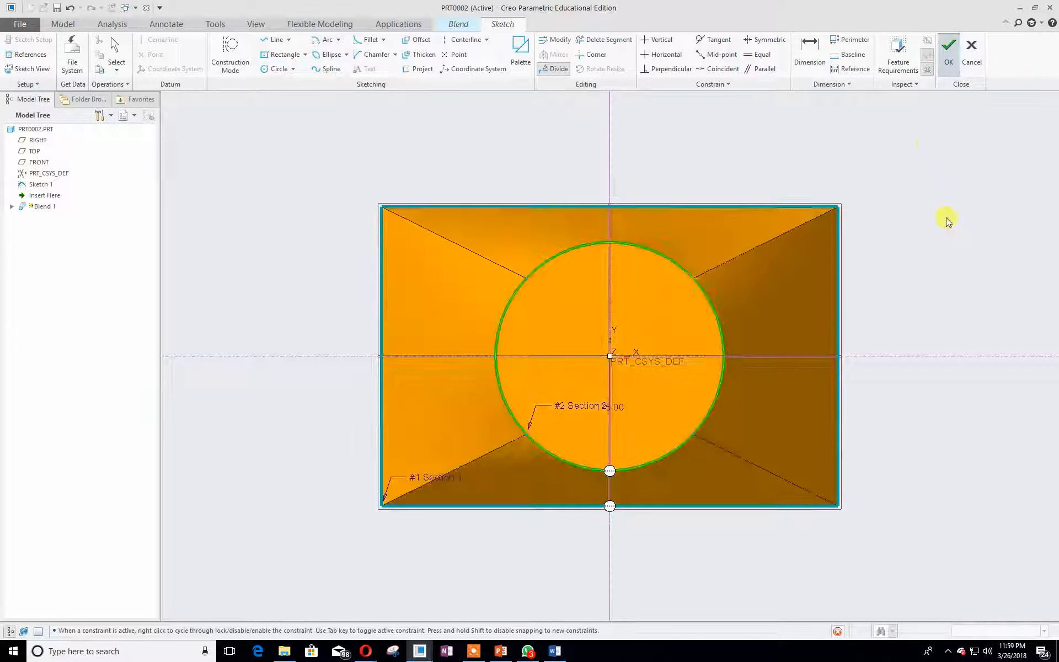
- Reopen the second section's sketch, set its start point at the lower-left division point, and finish the sketch
mouse_move(921, 229)
middle_down()
mouse_move(882, 265)
mouse_move(945, 208)
middle_up()
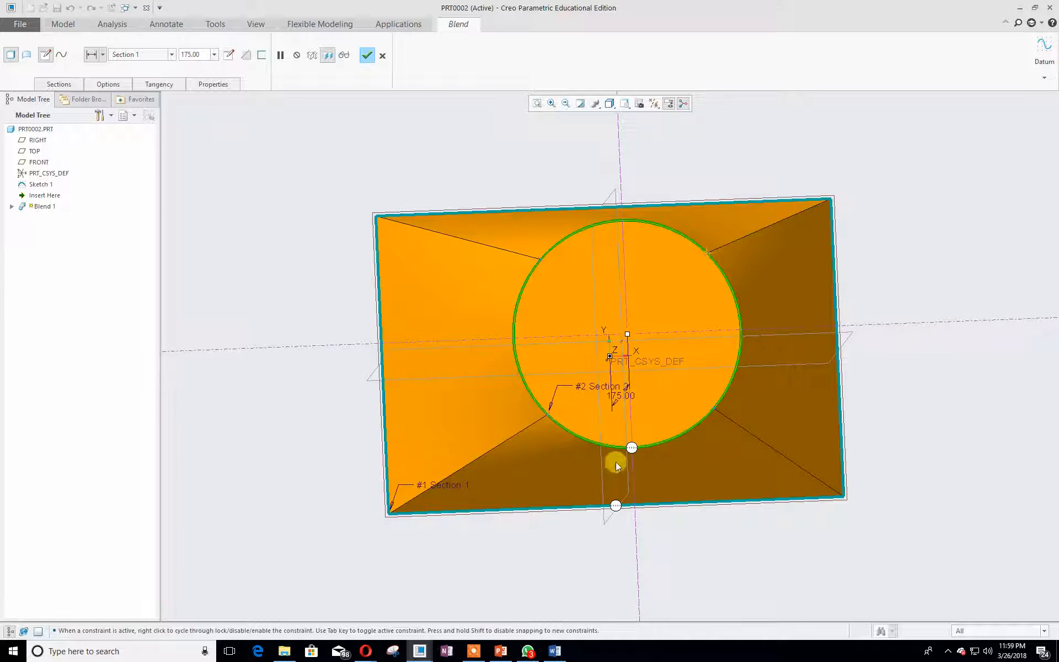
click(59, 84)
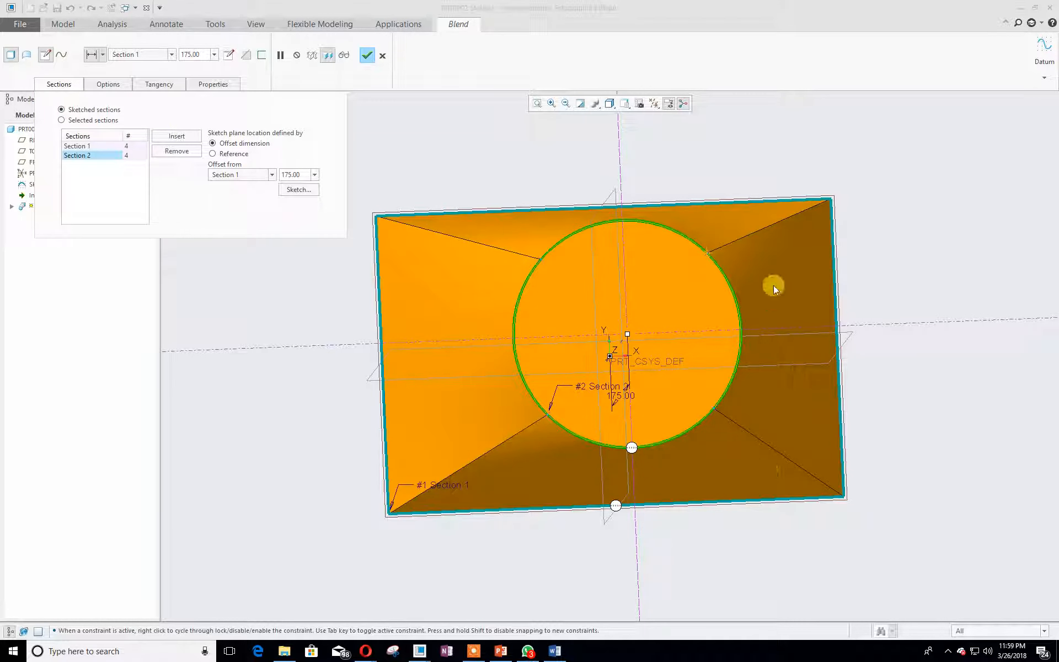
click(299, 189)
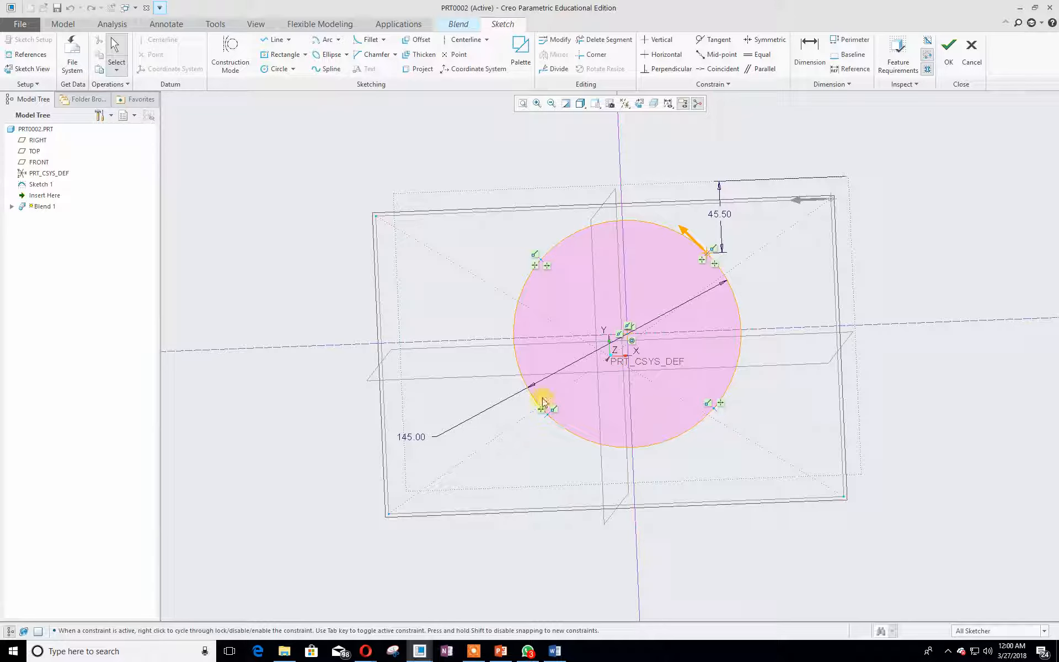
click(547, 417)
right_click(547, 414)
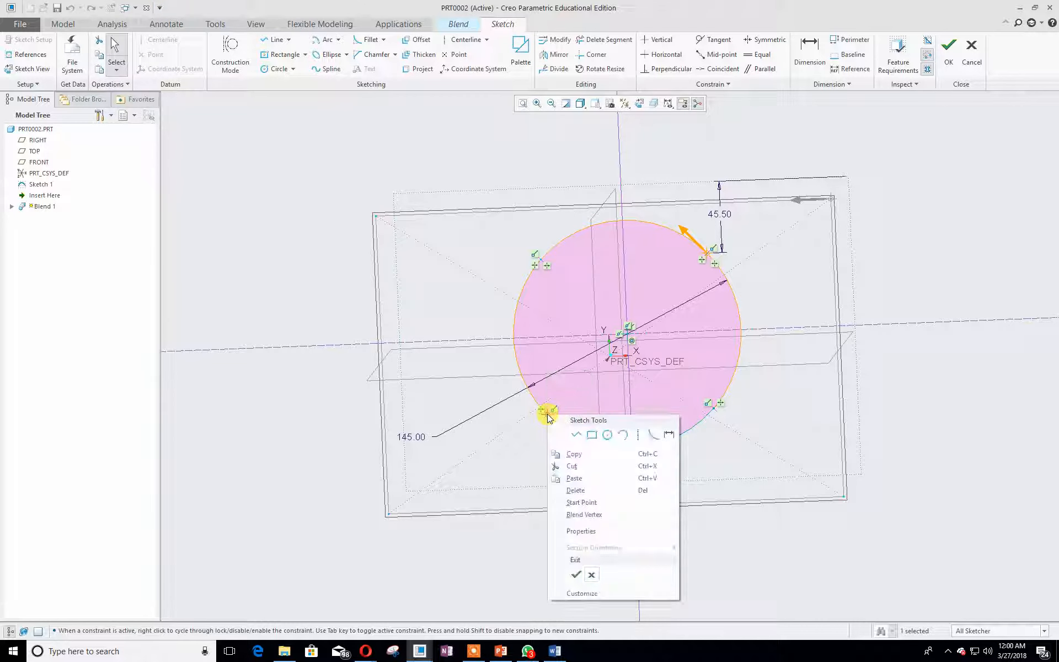
click(582, 502)
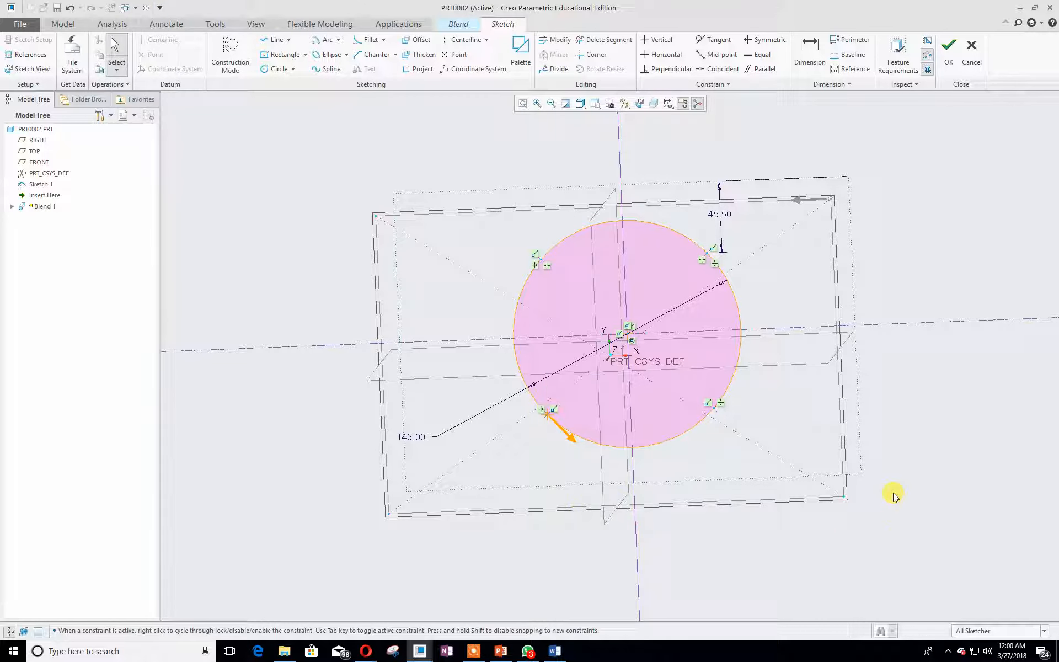
click(948, 47)
- Reopen the second section's sketch, move its start point to the upper-right division point, and finish the sketch
mouse_move(936, 210)
middle_down()
mouse_move(894, 229)
mouse_move(845, 151)
mouse_move(893, 132)
mouse_move(866, 215)
middle_up()
click(59, 84)
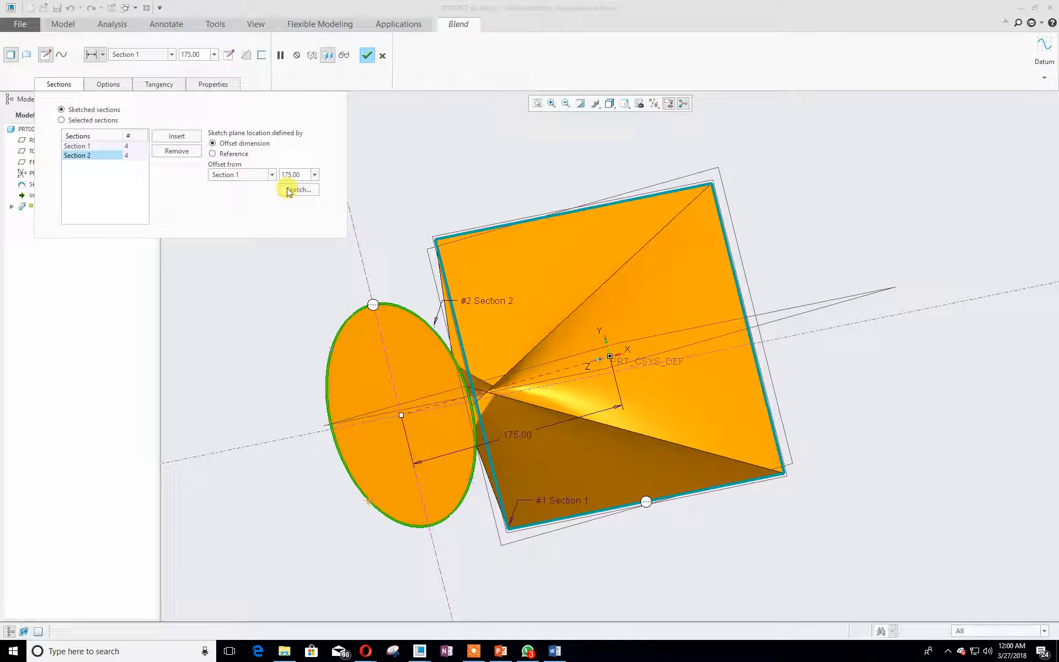
click(78, 146)
click(88, 155)
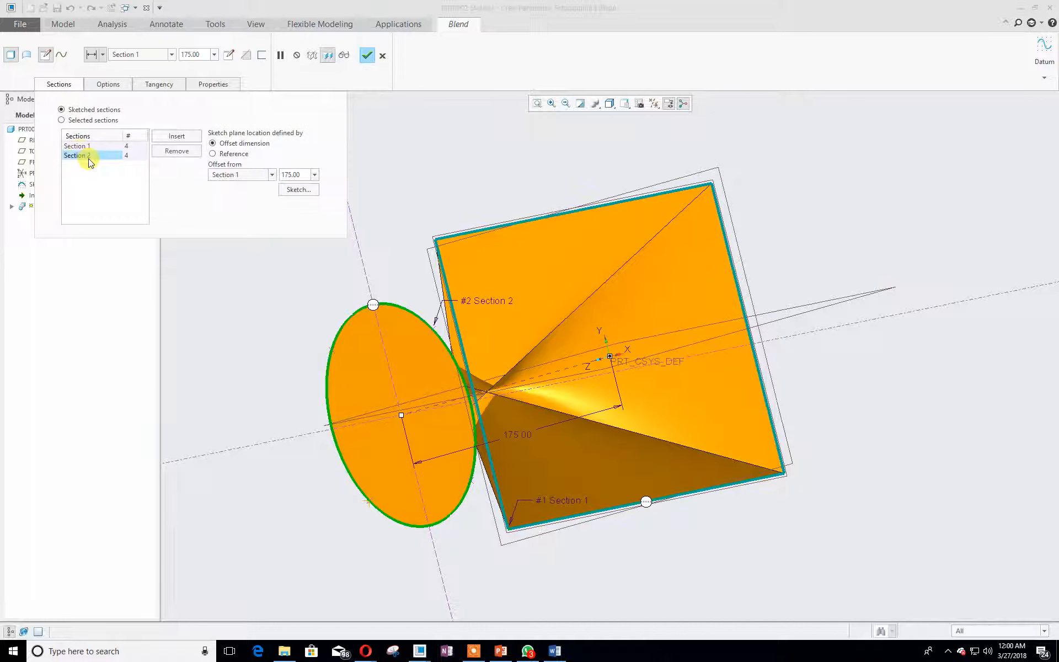
click(298, 189)
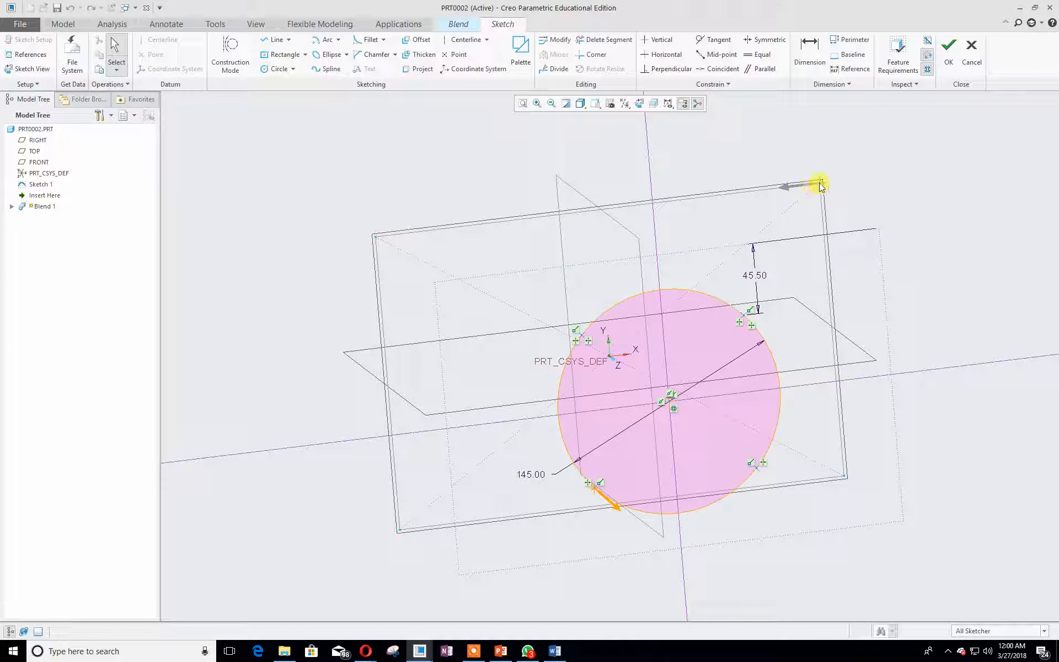
middle_drag(898, 314, 913, 335)
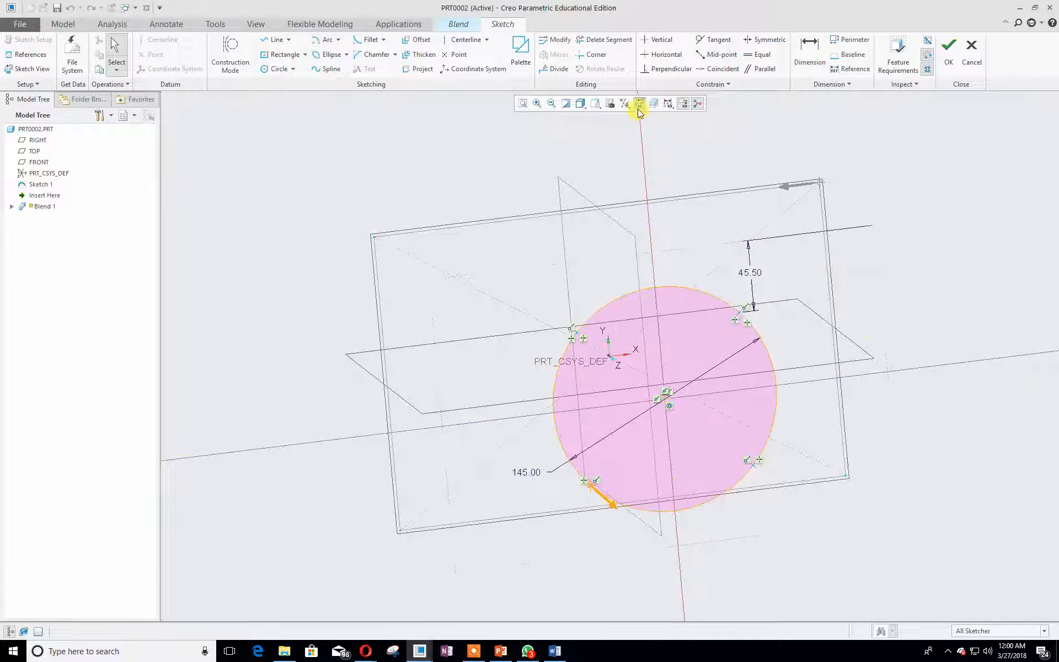
click(639, 103)
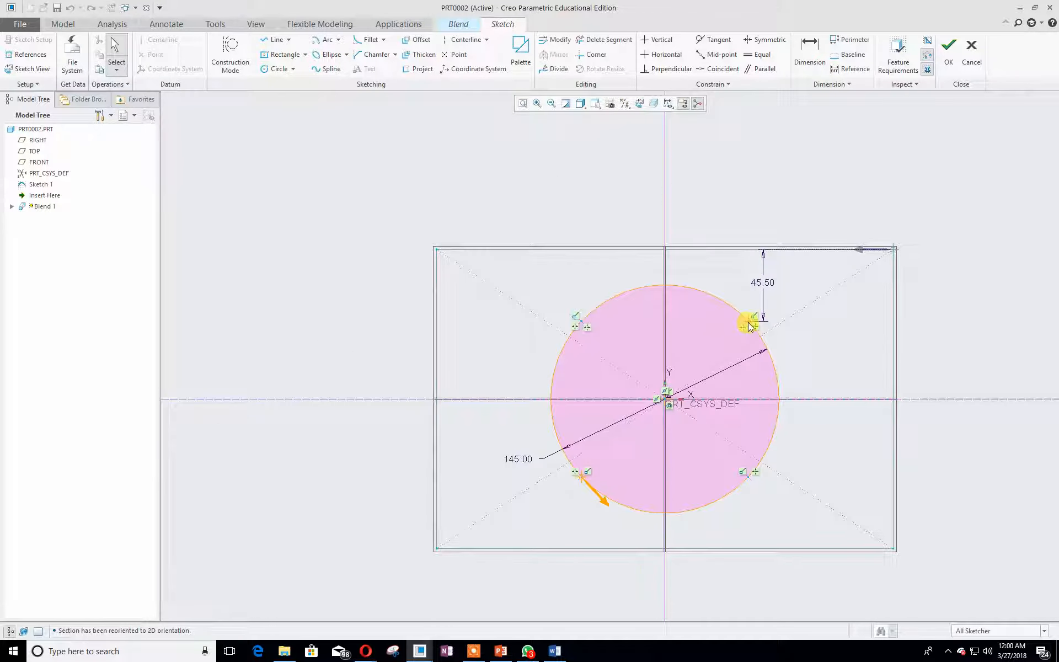
click(748, 325)
right_click(748, 324)
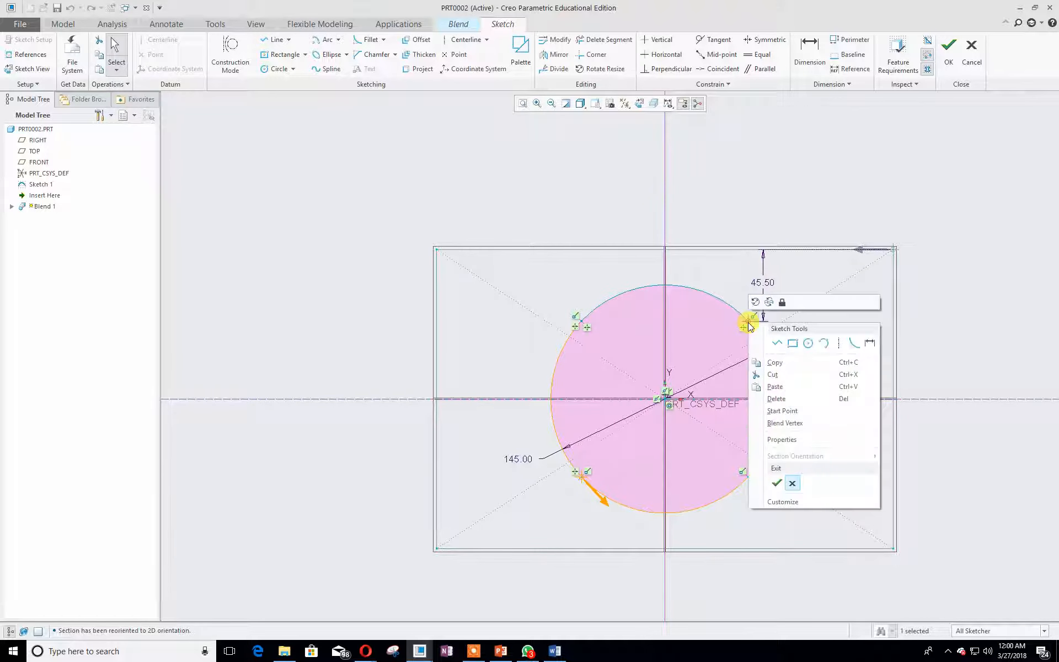
click(965, 313)
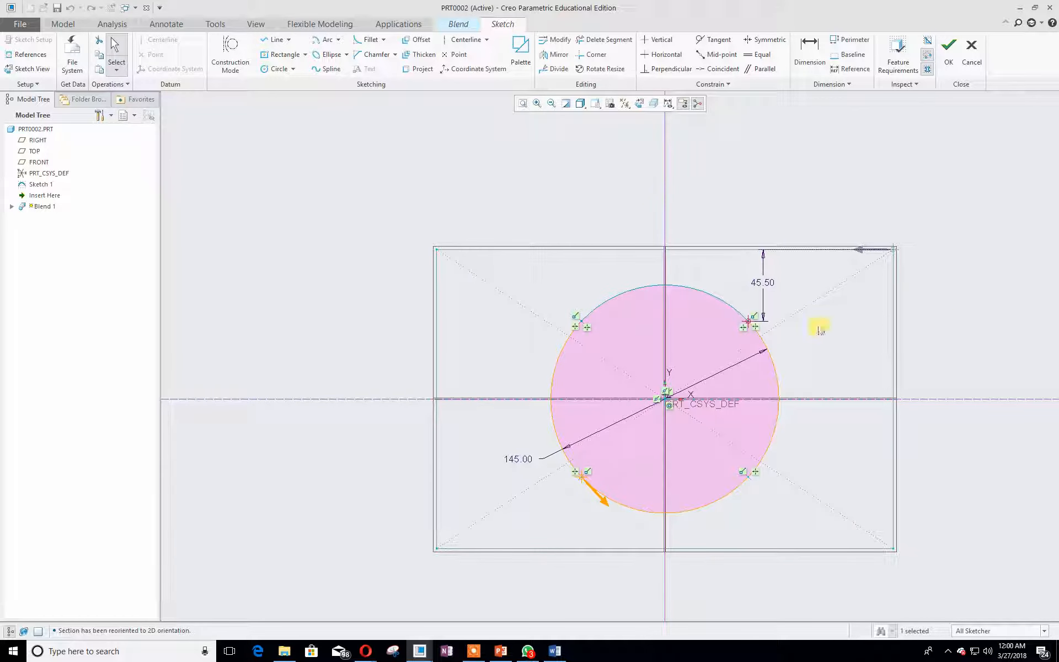
click(748, 325)
right_click(749, 324)
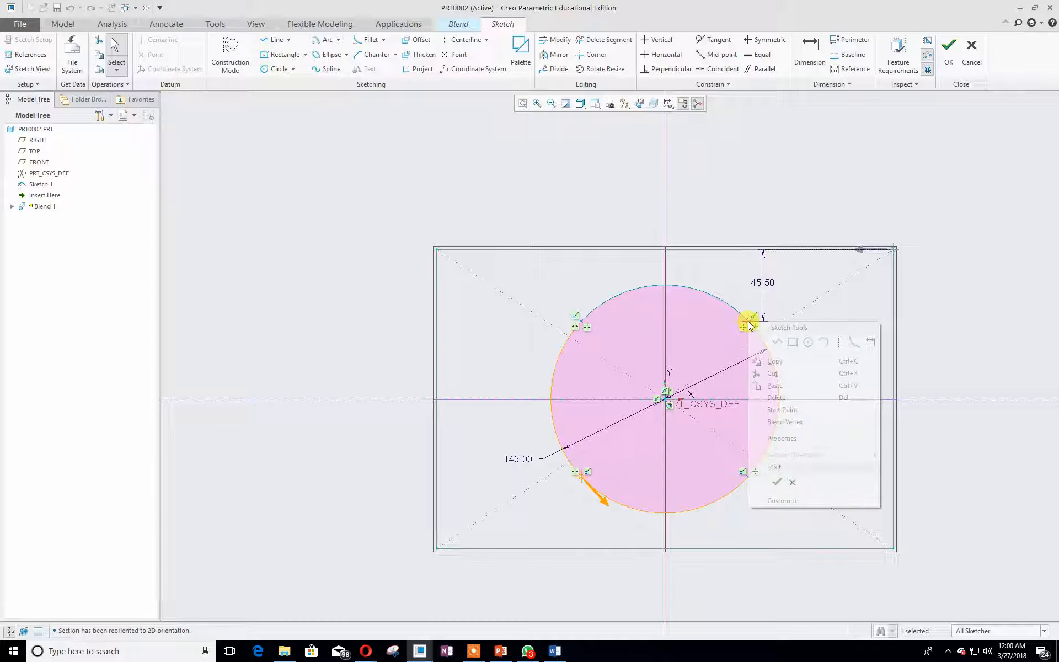
click(794, 412)
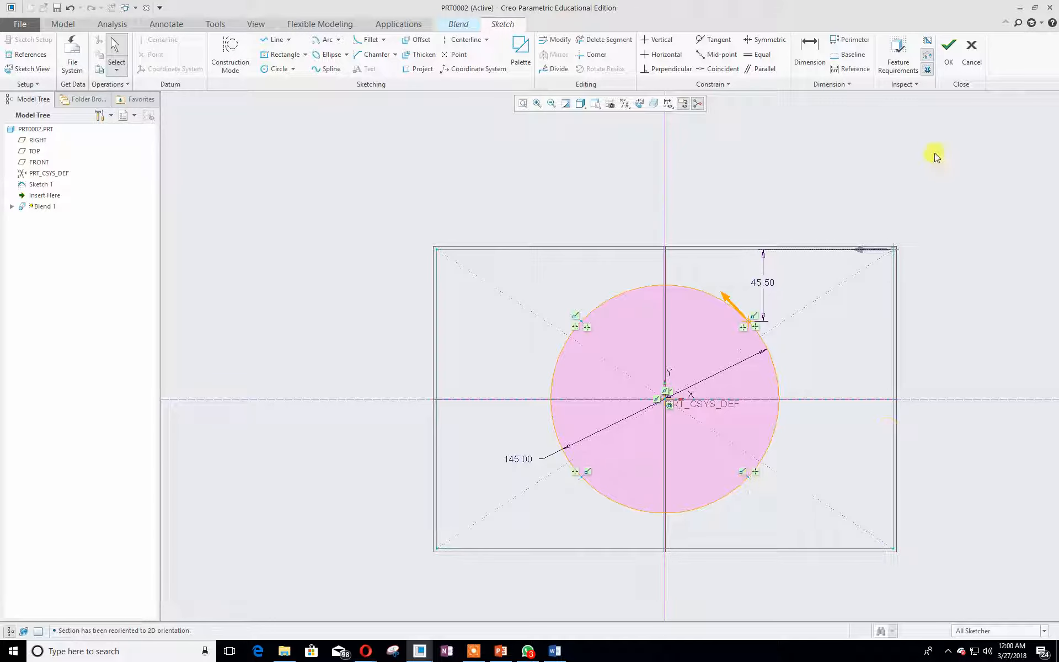
click(945, 54)
mouse_move(974, 274)
middle_down()
mouse_move(930, 289)
mouse_move(855, 285)
mouse_move(905, 300)
mouse_move(935, 283)
middle_up()
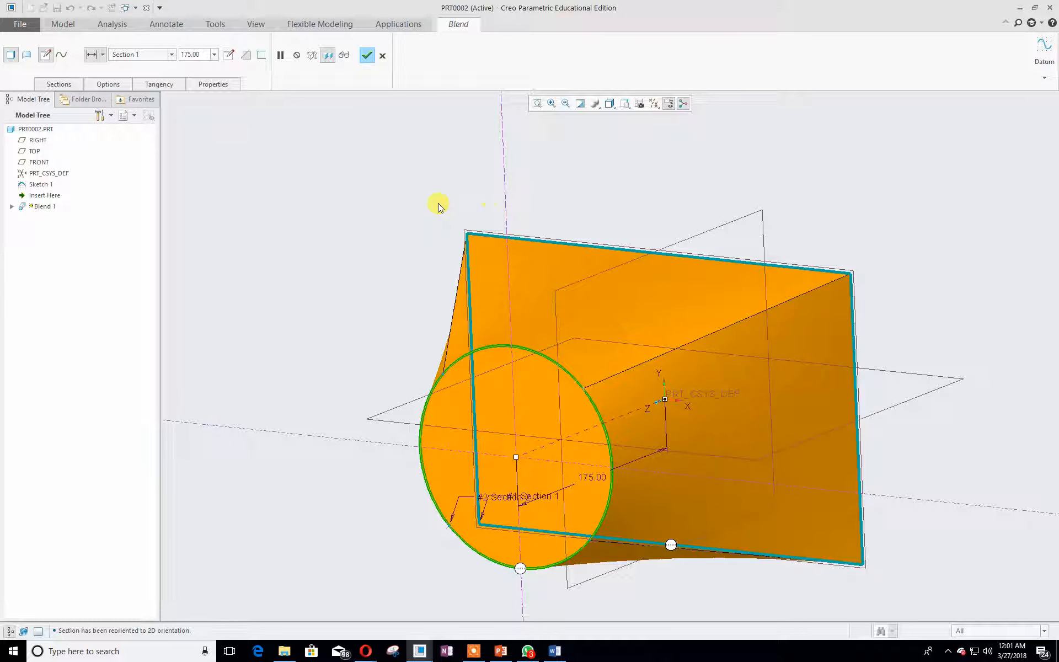
- Switch to PowerPoint and review the Tutorial 6 drawing slide for the remaining section dimensions
drag(0, 75, 458, 74)
click(116, 245)
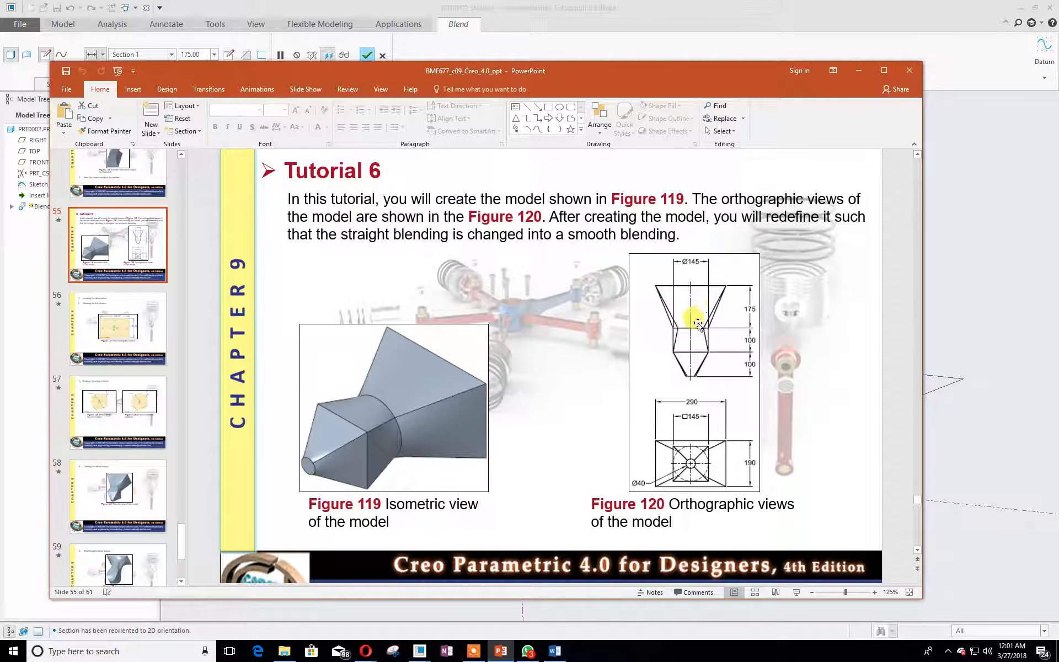
drag(490, 79, 0, 50)
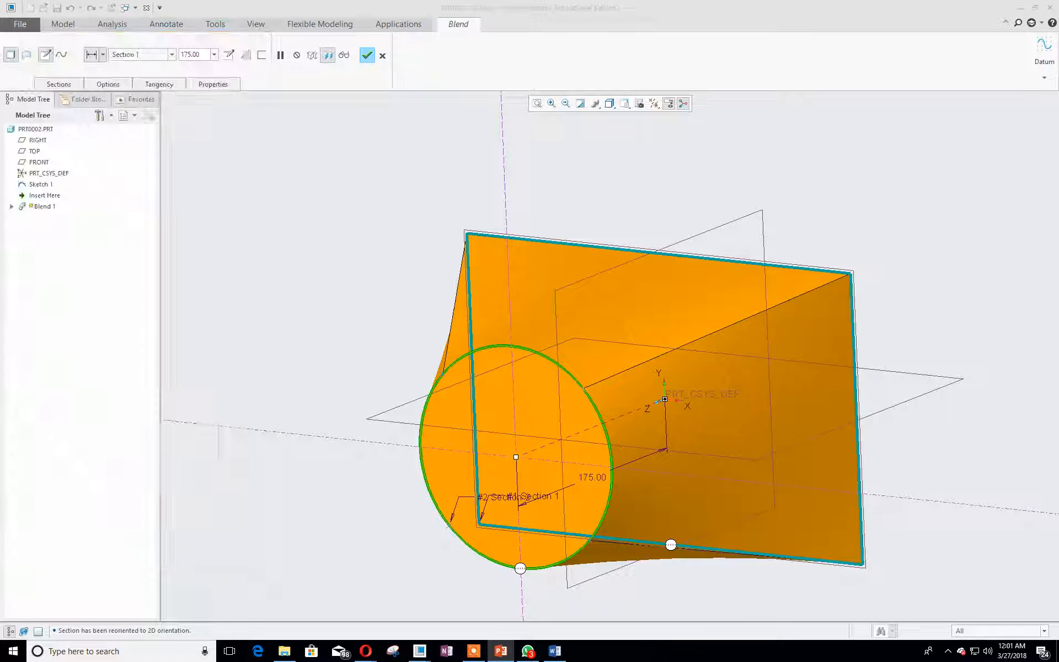
- Insert a third blend section offset 100 from Section 2 and open its sketch in sketch view
click(59, 84)
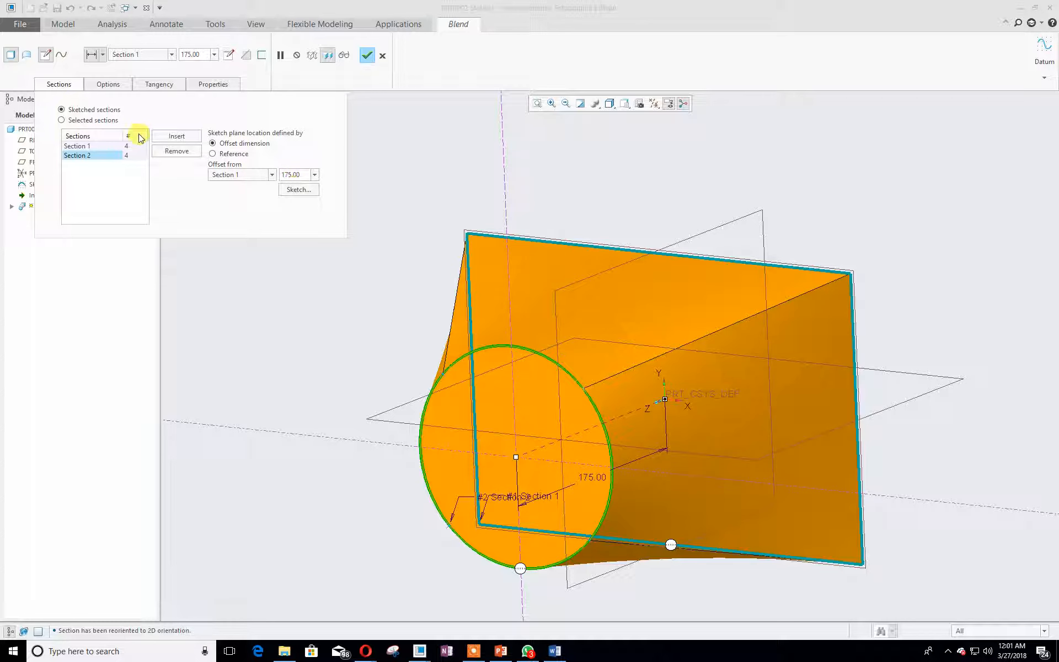
click(174, 135)
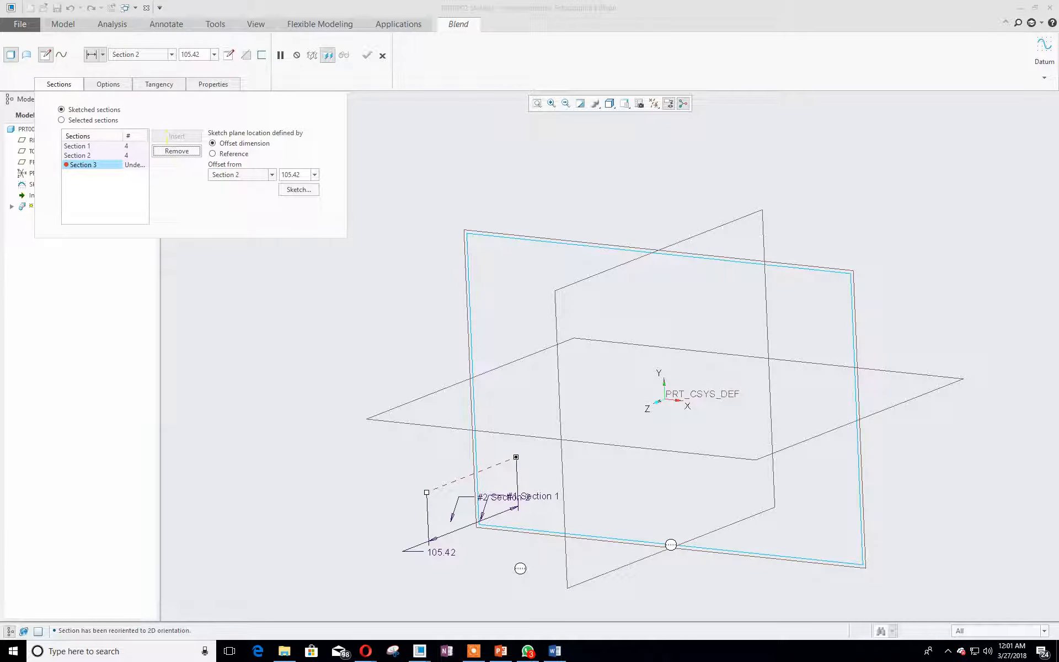
double_click(290, 174)
text(100)
key(Return)
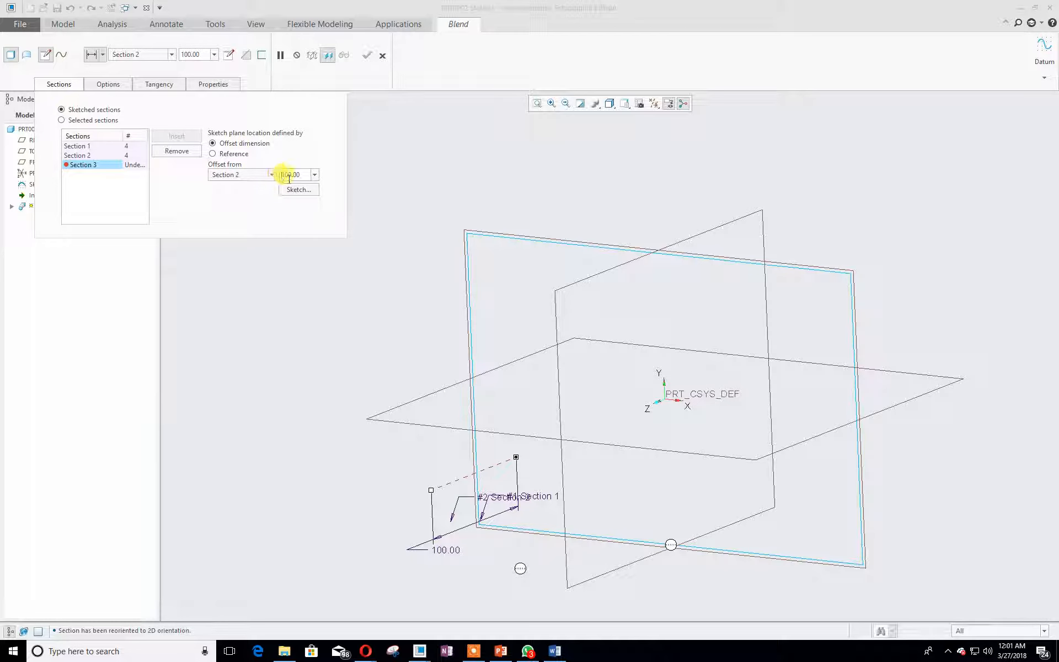
click(298, 190)
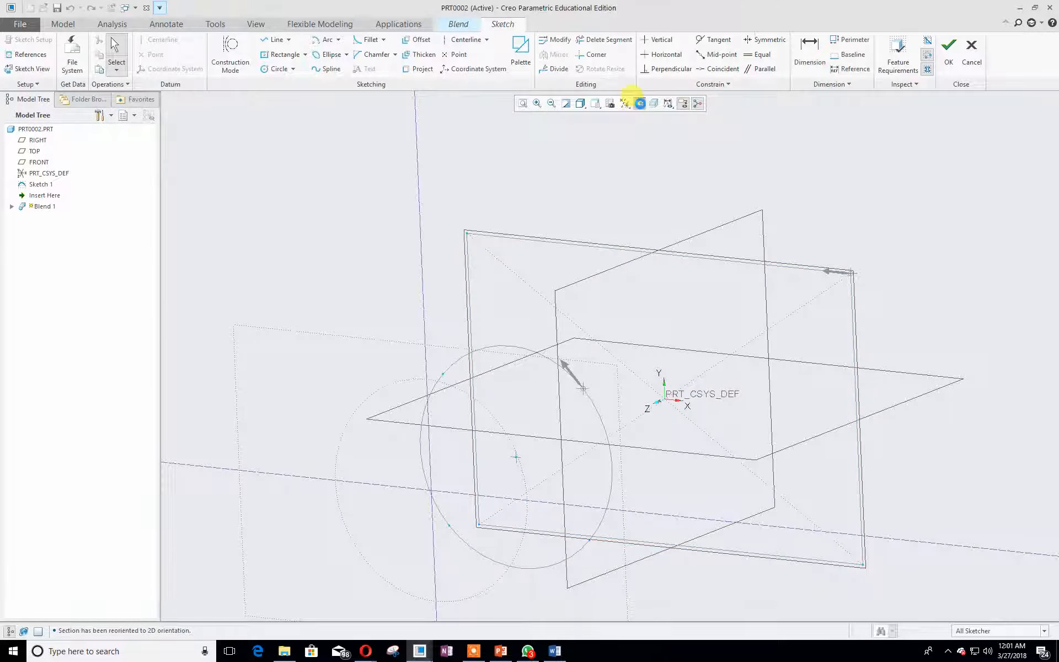
click(639, 102)
click(523, 103)
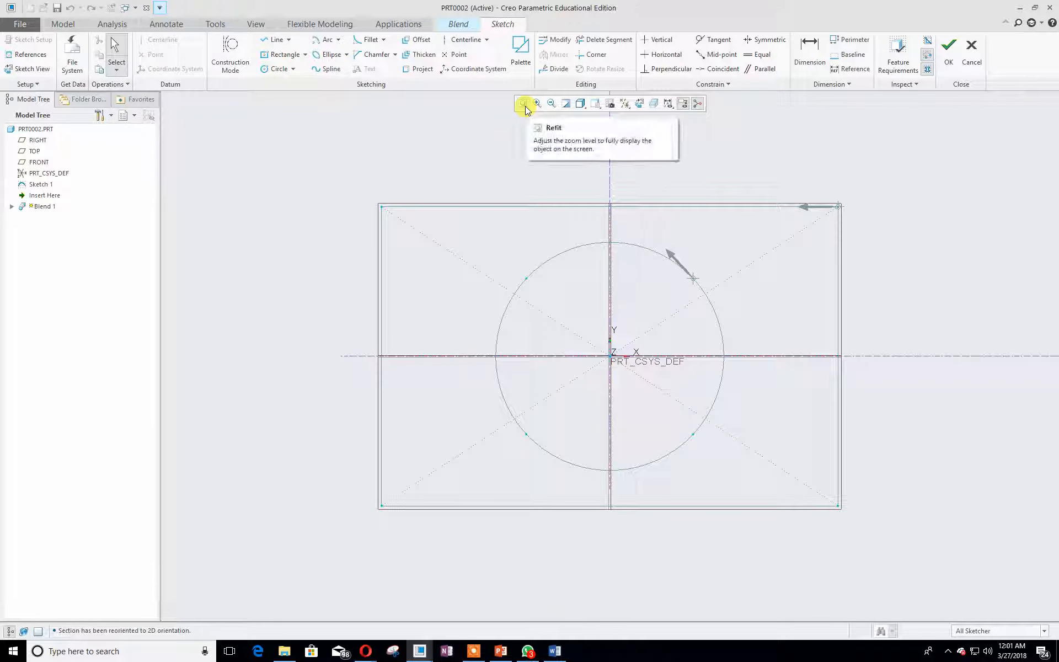
- Sketch a center rectangle about 170 by 120 centered on the origin
click(267, 56)
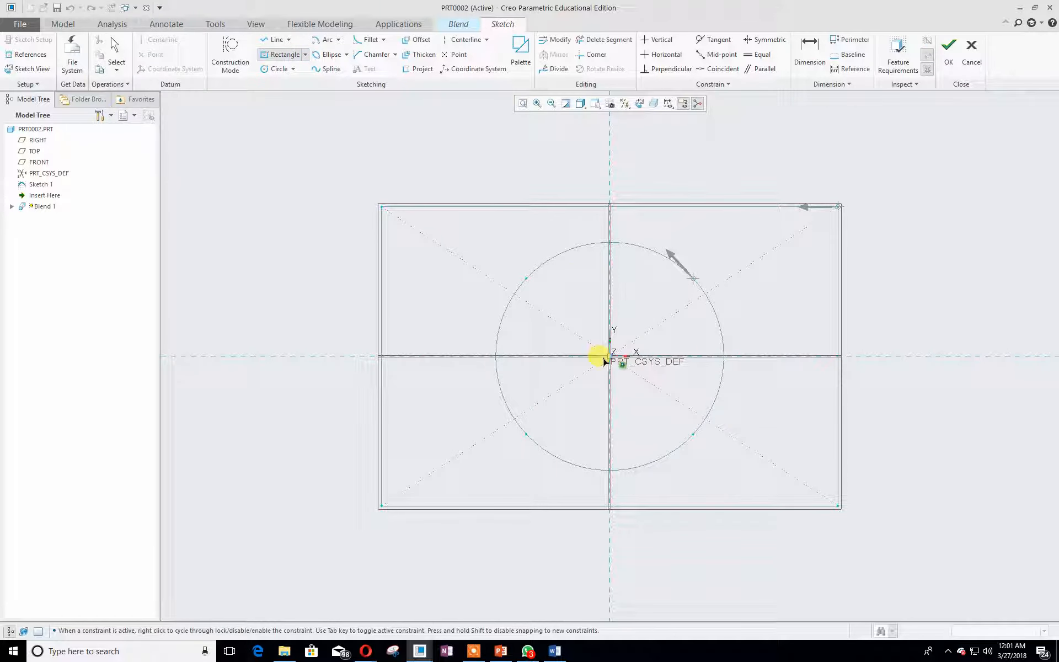
click(607, 357)
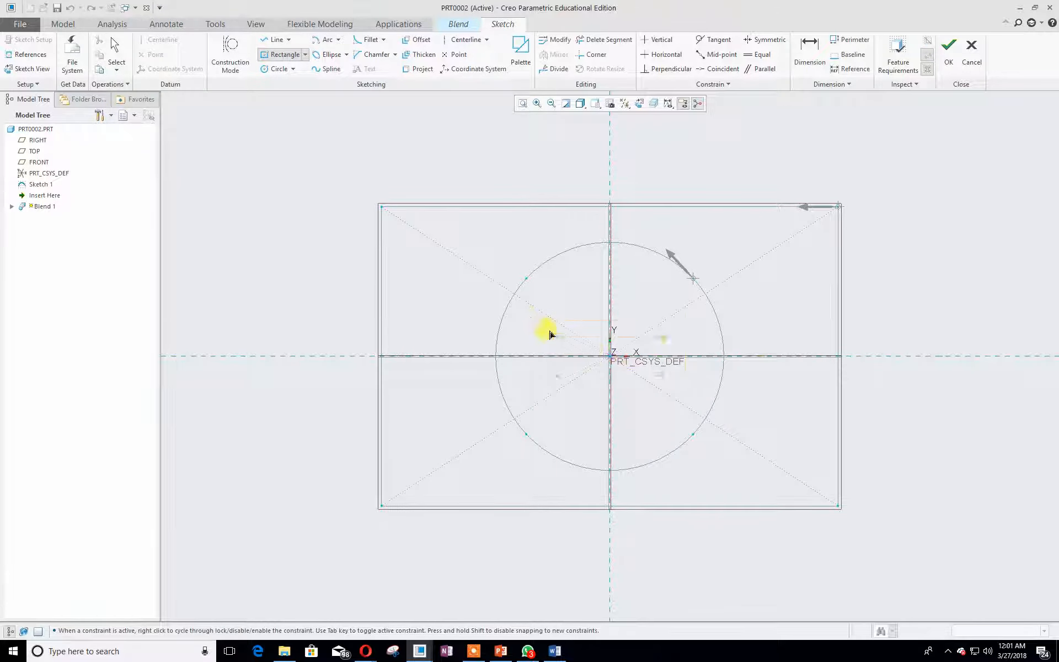
click(476, 265)
middle_click(477, 266)
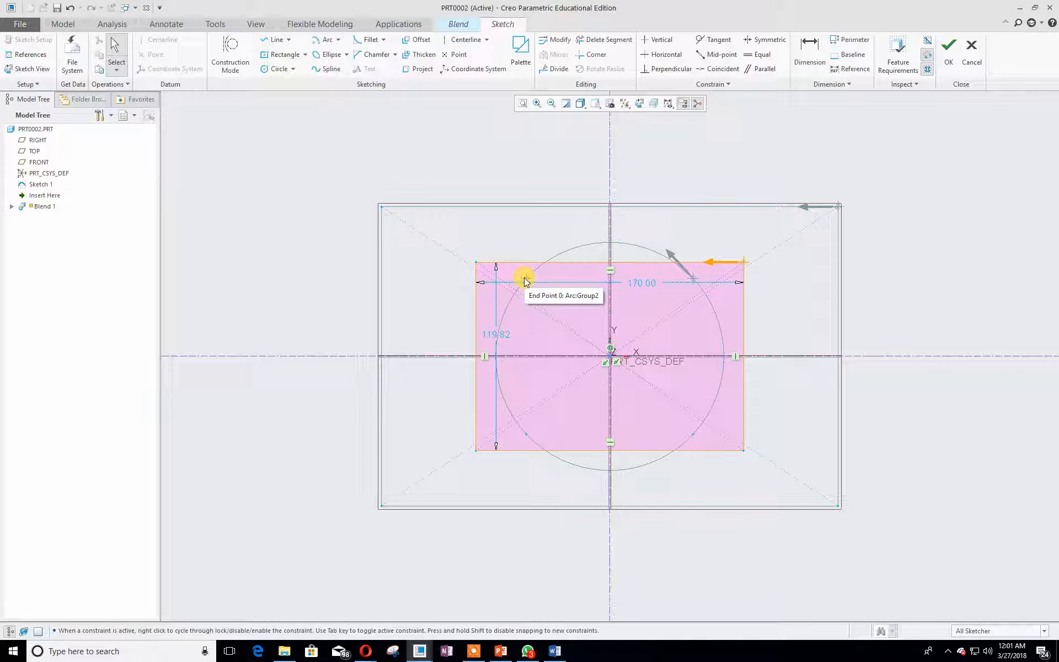
- Set the rectangle's width and height to 145 each and finish the third section's sketch
drag(640, 282, 601, 231)
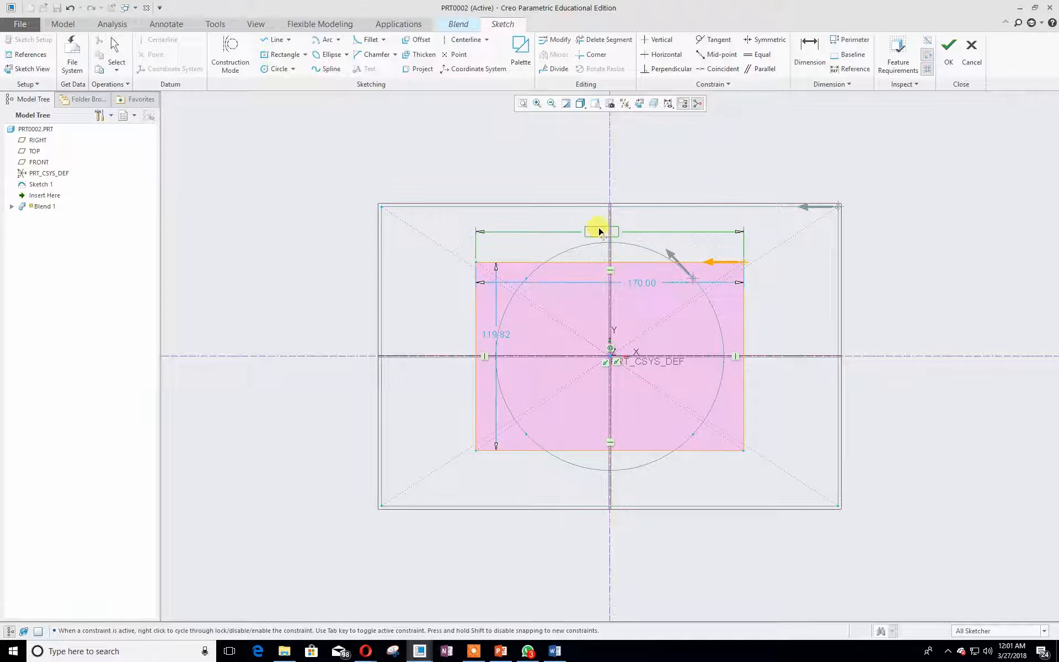
middle_click(605, 166)
text(145)
key(Return)
drag(484, 337, 440, 324)
middle_click(444, 326)
text(145)
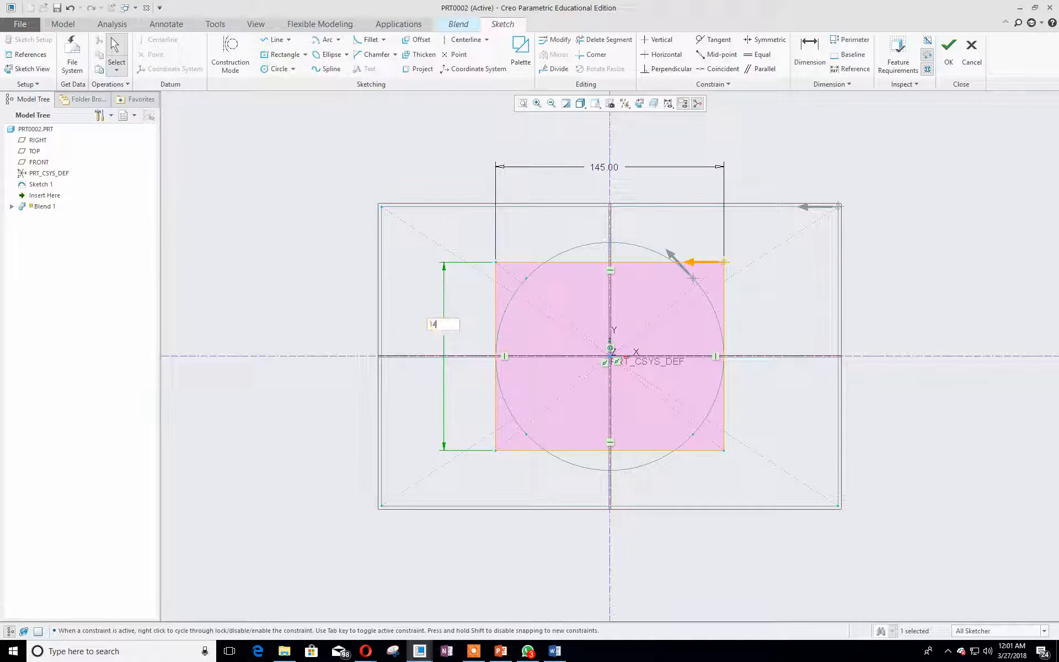
key(Return)
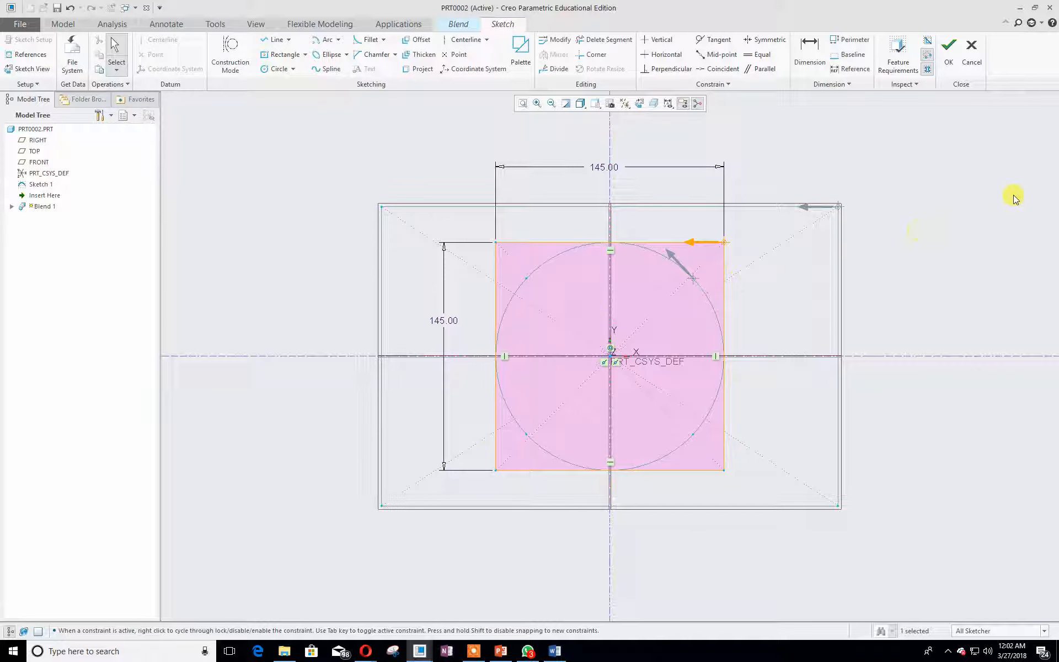
click(949, 55)
mouse_move(945, 201)
middle_down()
mouse_move(887, 226)
mouse_move(874, 250)
mouse_move(903, 222)
mouse_move(882, 236)
middle_up()
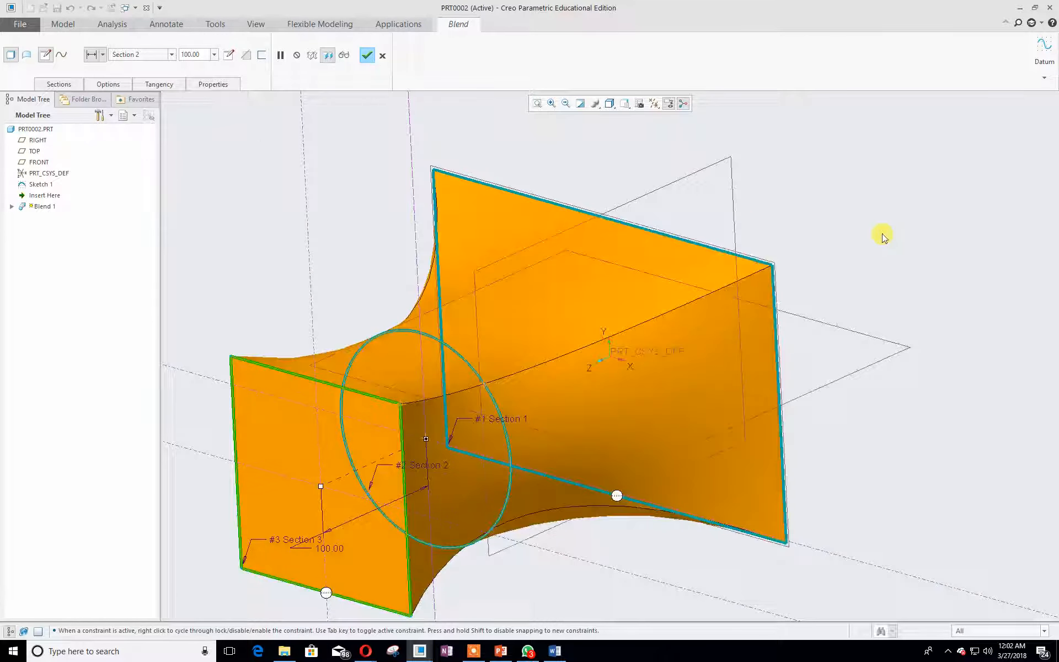
scroll(883, 236, up, 1)
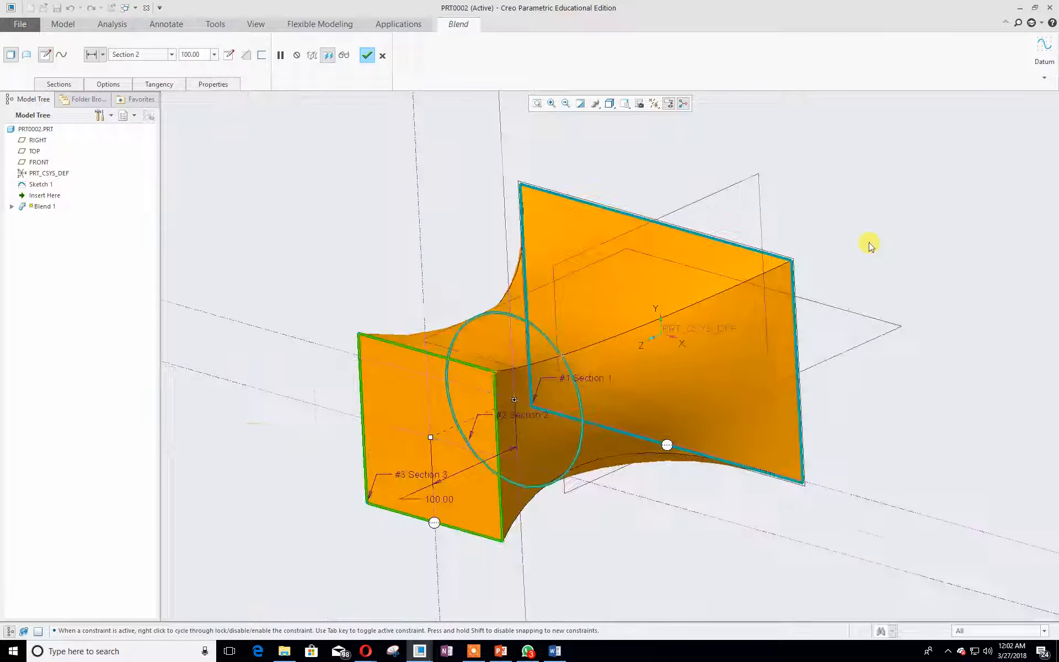
- Insert a fourth blend section offset 100 from Section 3 and open its sketch in sketch view
click(48, 85)
click(182, 136)
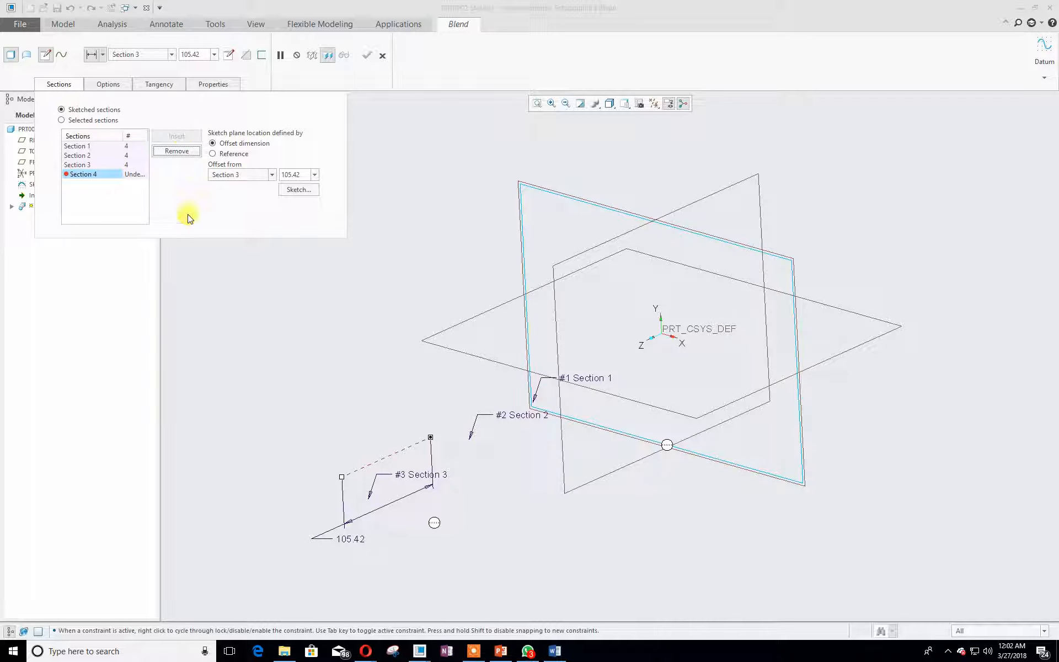
click(286, 174)
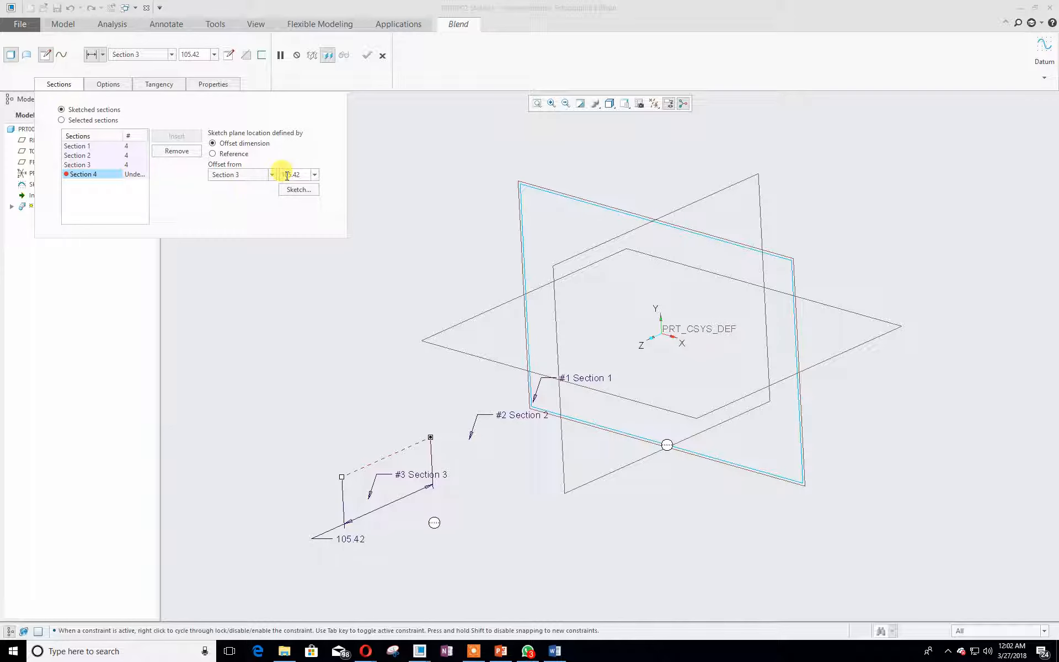
text(100)
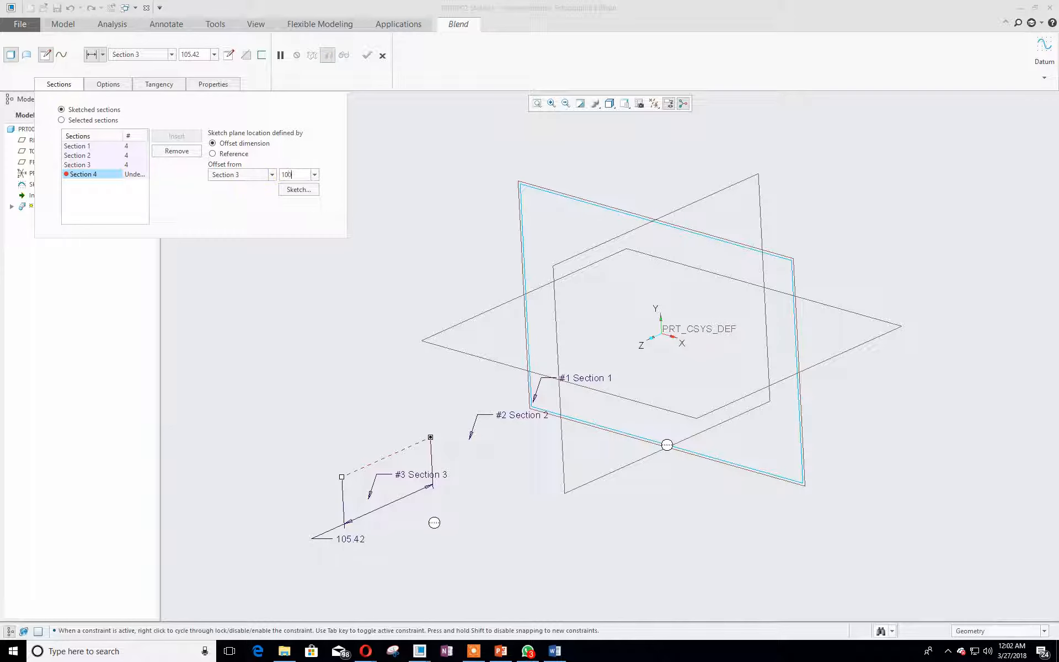
click(288, 190)
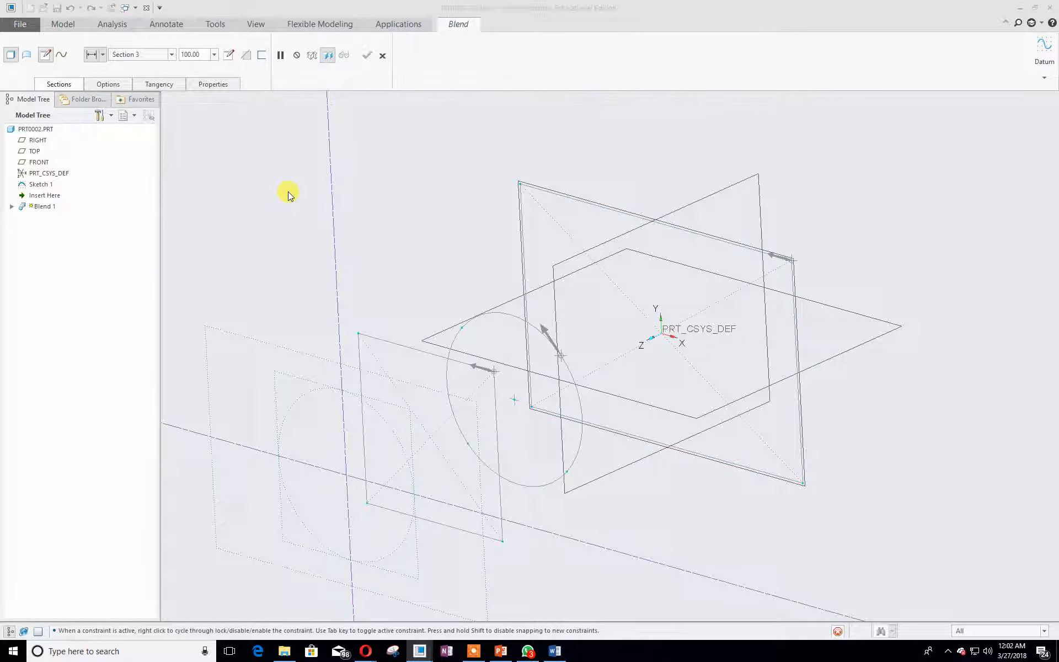
click(639, 103)
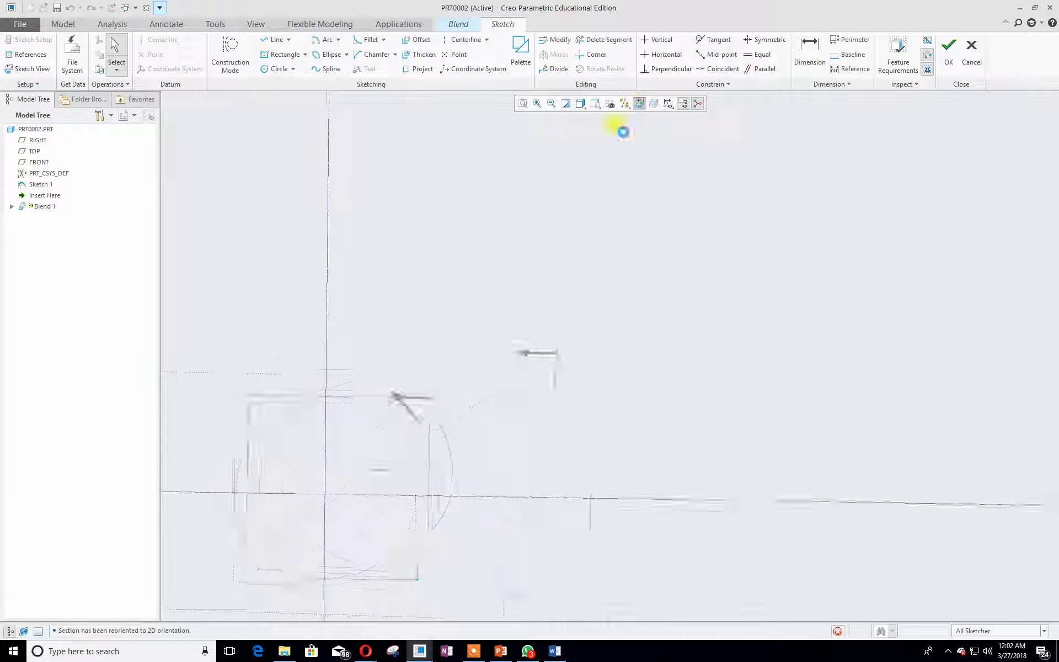
click(523, 103)
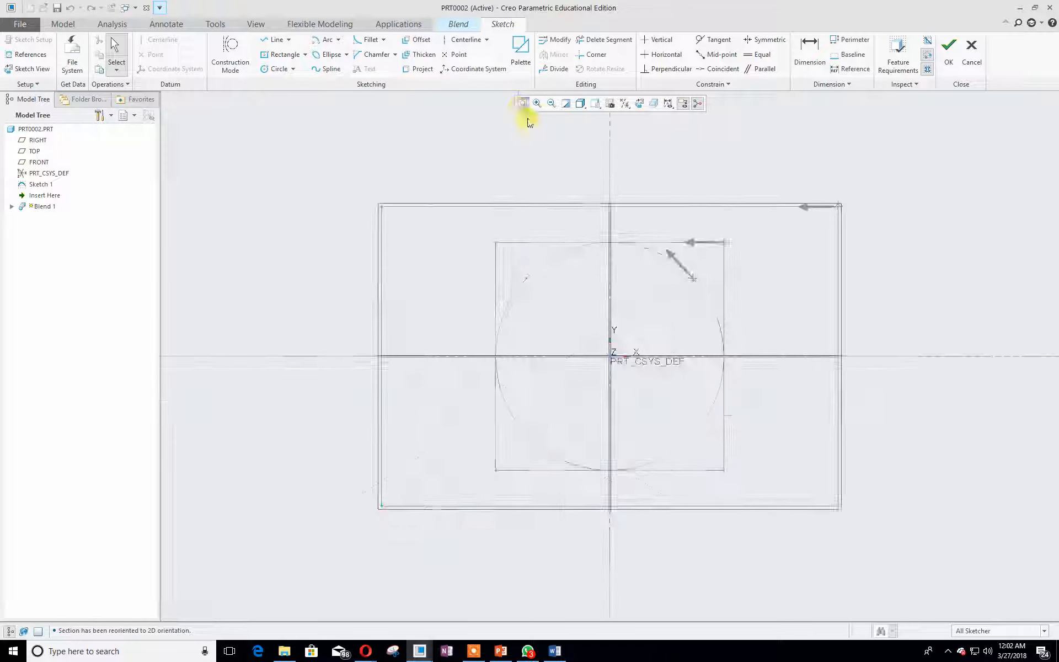
- Sketch a circle centered on the origin and set its diameter to 40
click(275, 68)
click(609, 356)
click(536, 364)
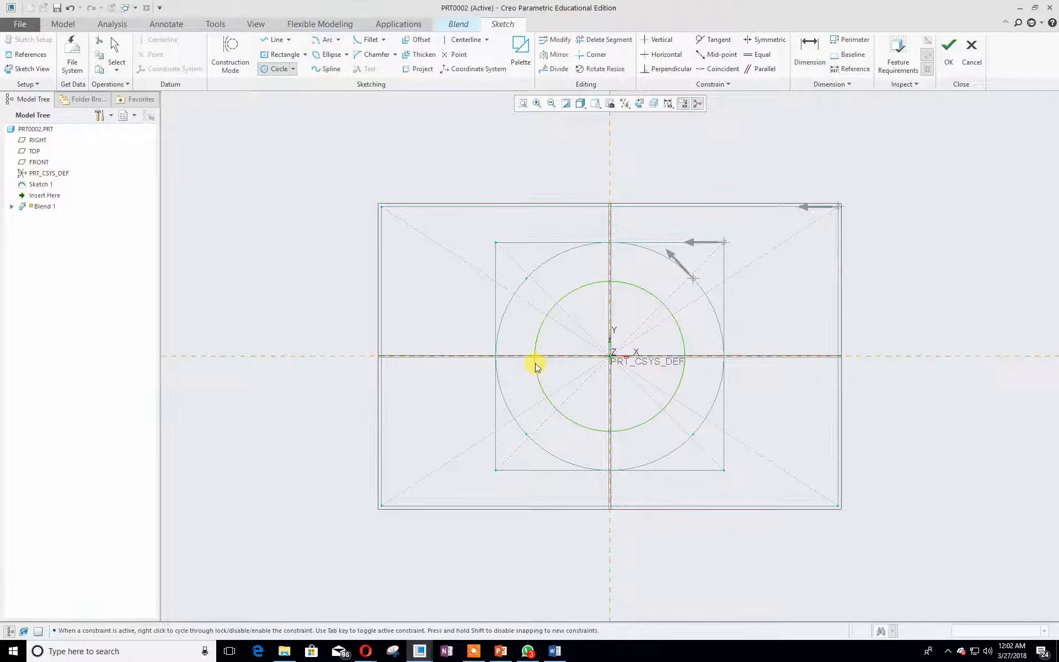
middle_click(536, 364)
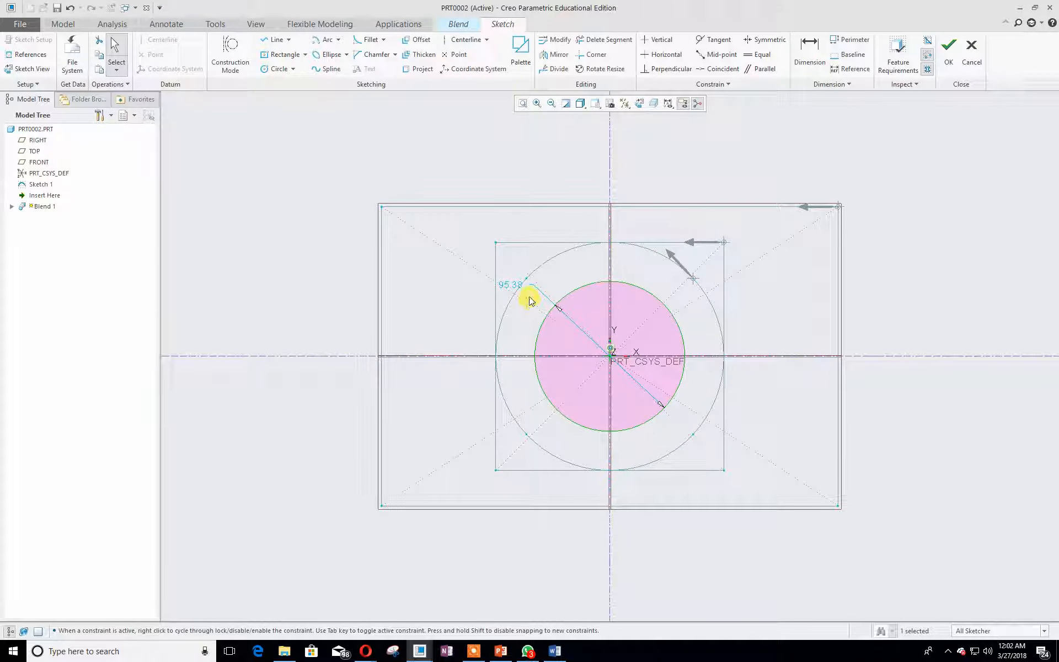
double_click(506, 285)
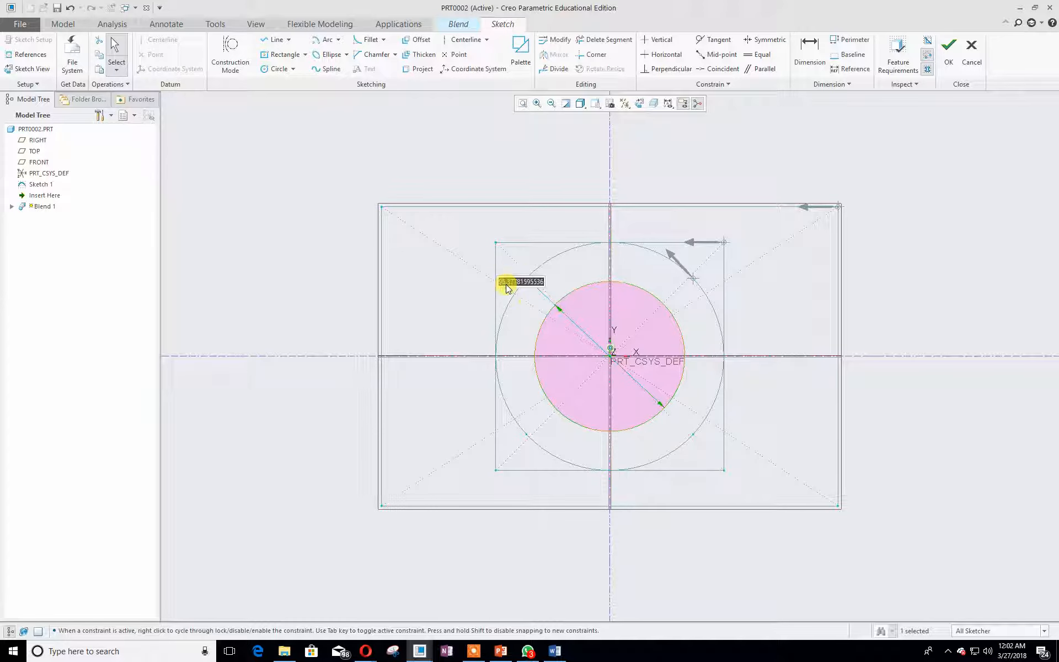
text(40)
key(Return)
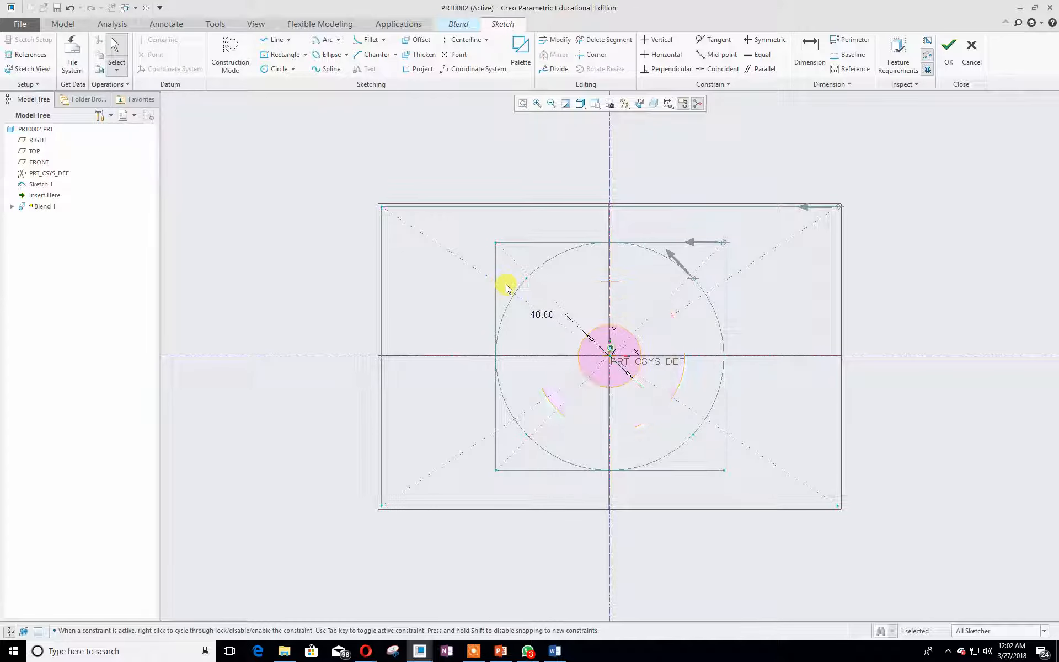
- Sketch a line from the origin to the upper right edge of the Ø40 circle
scroll(801, 321, up, 2)
scroll(801, 323, down, 4)
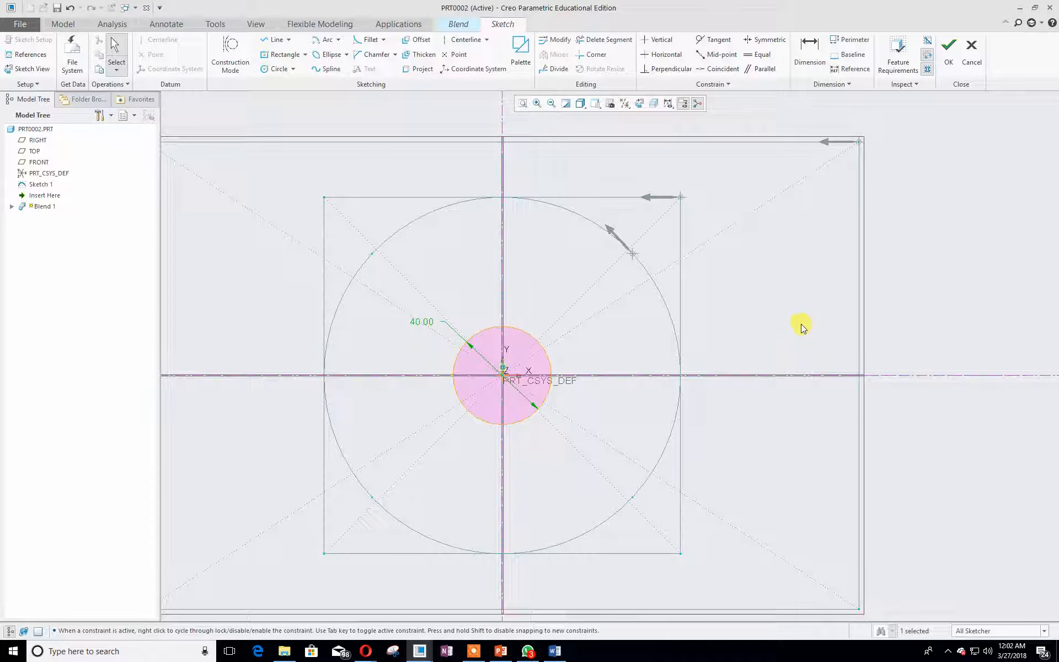
click(274, 40)
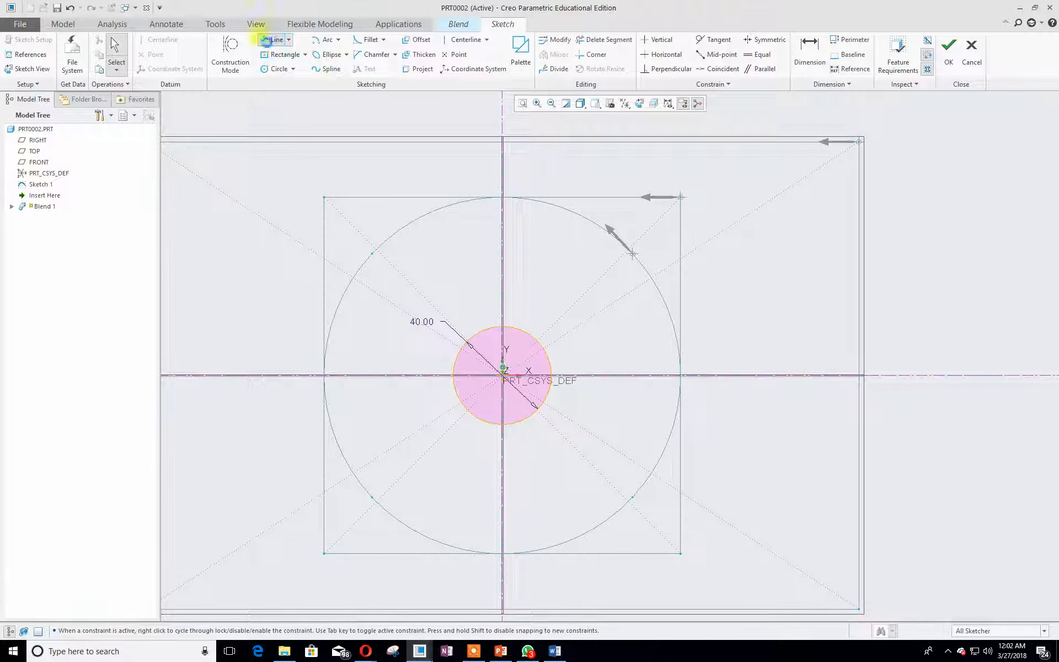
scroll(513, 353, up, 1)
scroll(534, 354, down, 5)
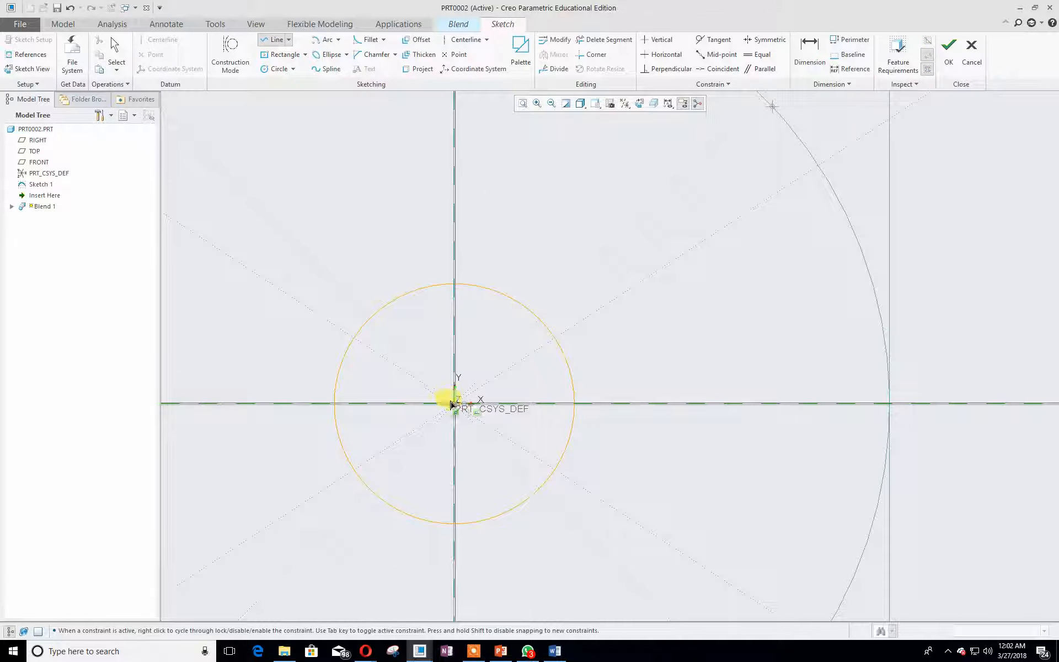
click(455, 404)
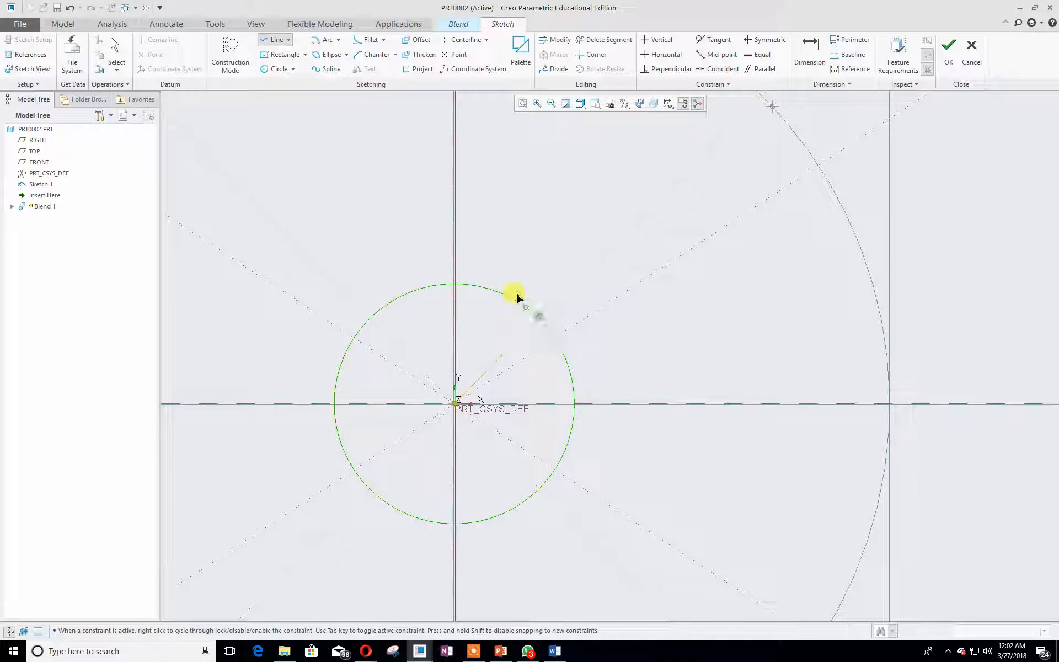
scroll(540, 324, up, 2)
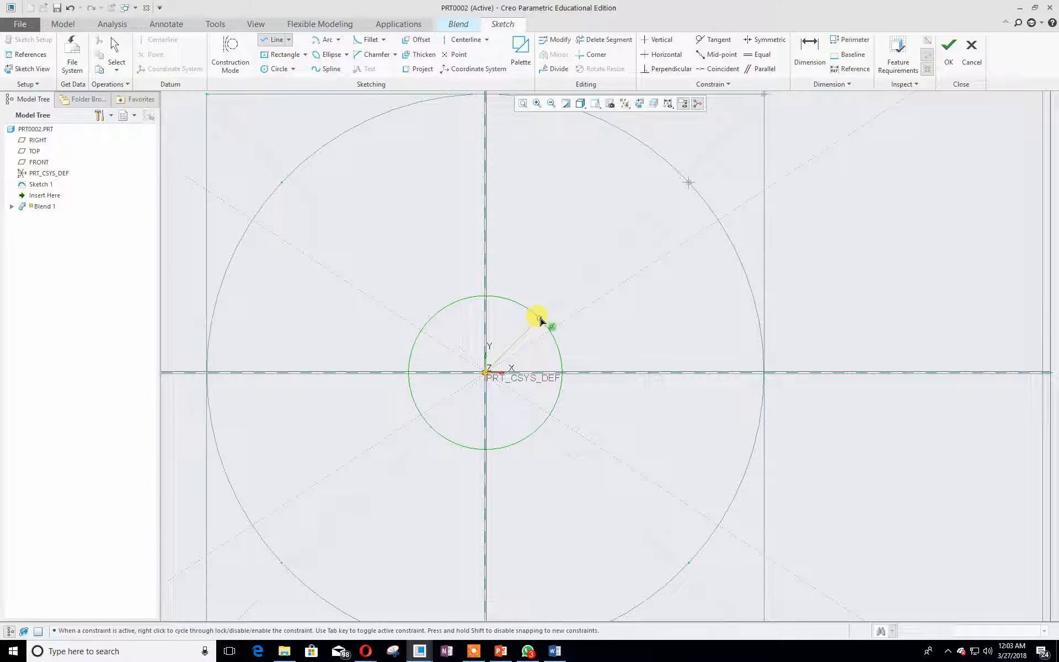
scroll(541, 329, down, 1)
click(526, 312)
middle_click(526, 317)
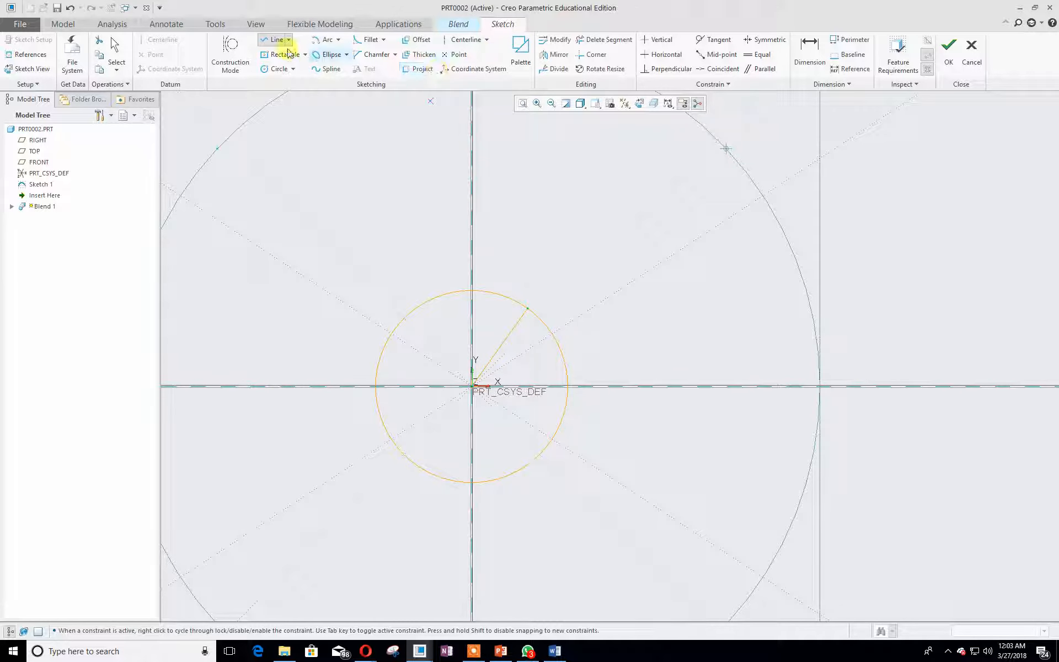
- Dimension the line's angle from the horizontal axis and set it to 45
click(809, 49)
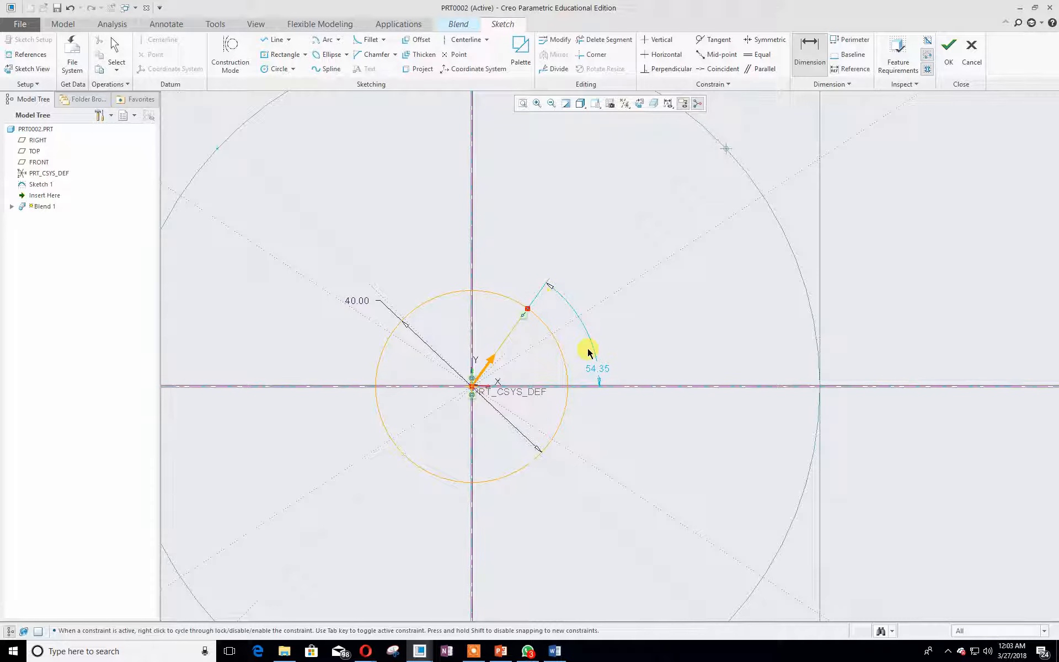
double_click(600, 371)
text(45)
key(Return)
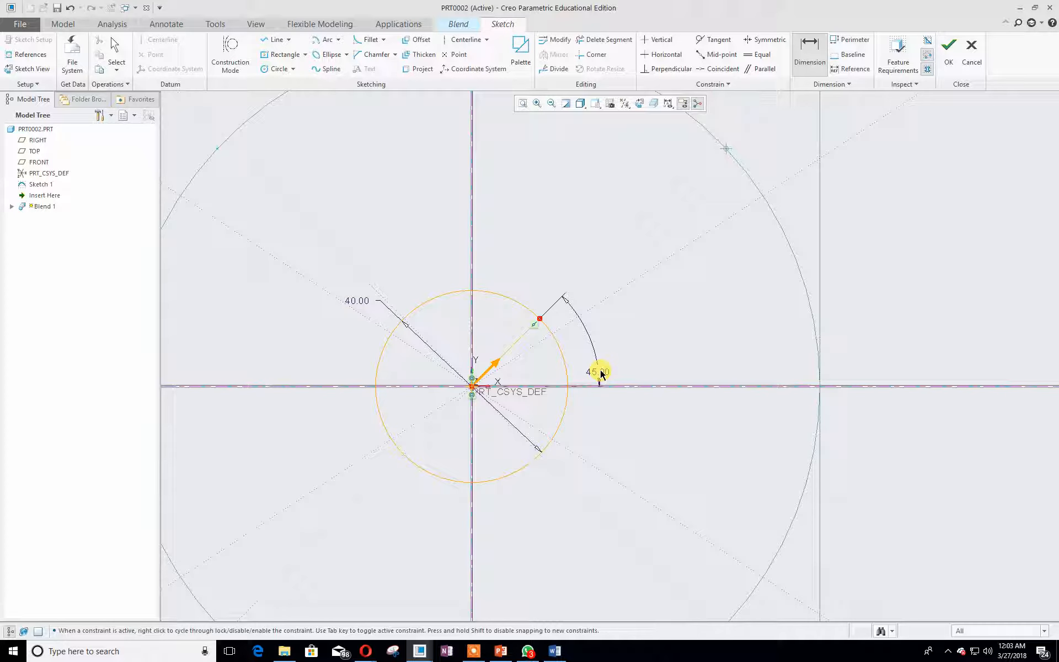
- Place a sketch point where the 45° line meets the circle and remove the line
click(456, 54)
click(541, 320)
click(810, 387)
middle_click(811, 388)
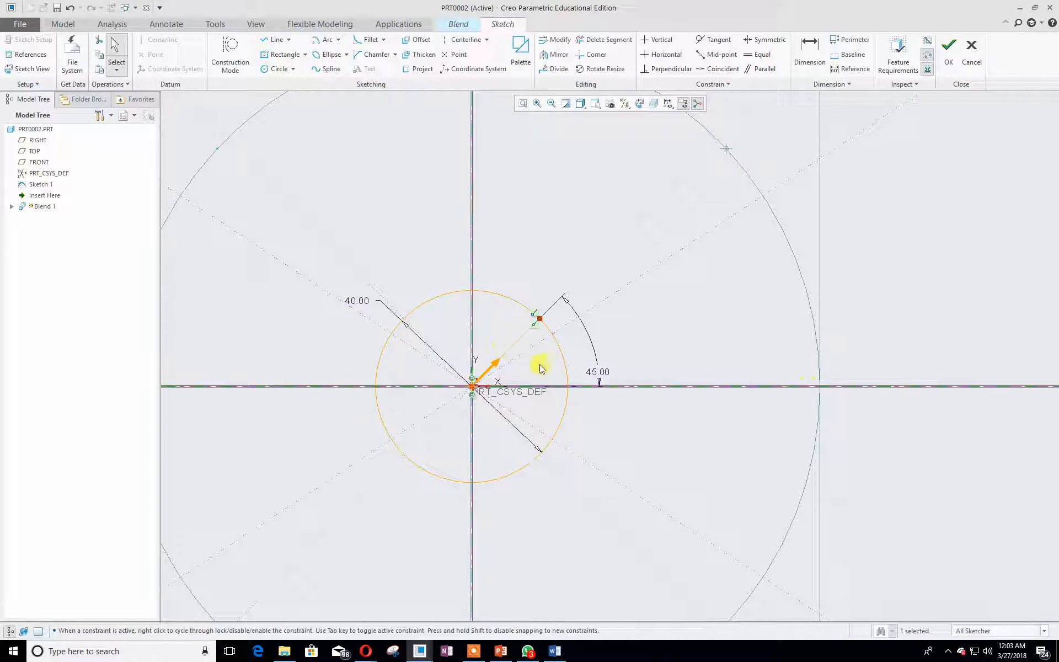
click(498, 336)
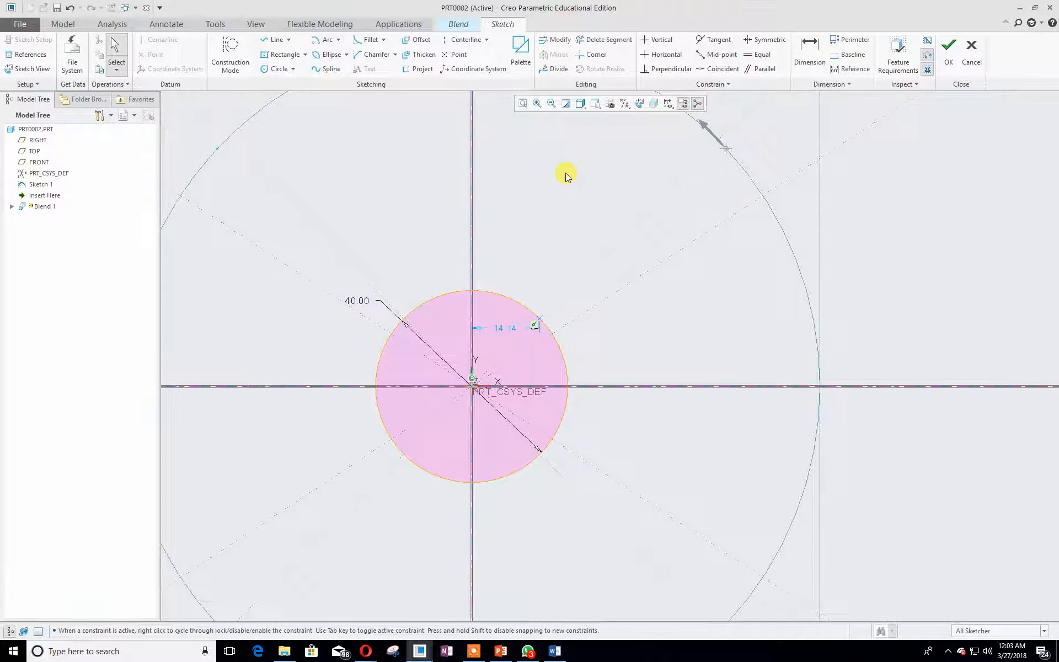
- Mirror the point about the vertical centerline
scroll(564, 173, down, 1)
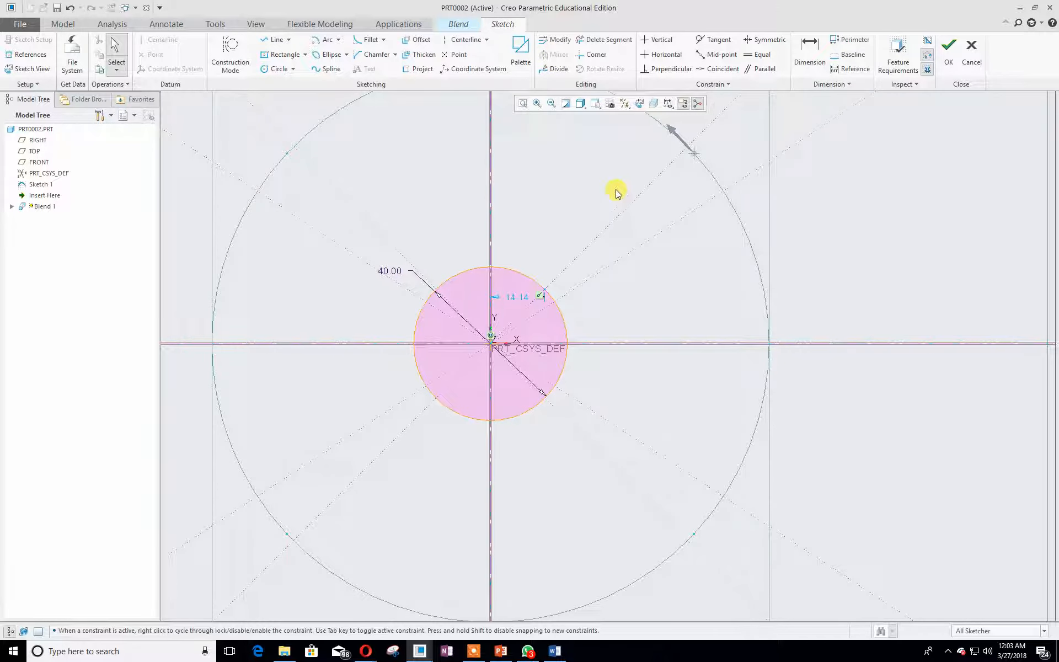
scroll(616, 191, down, 2)
mouse_move(793, 200)
middle_down()
mouse_move(785, 255)
mouse_move(803, 279)
middle_up()
click(573, 324)
scroll(594, 321, down, 3)
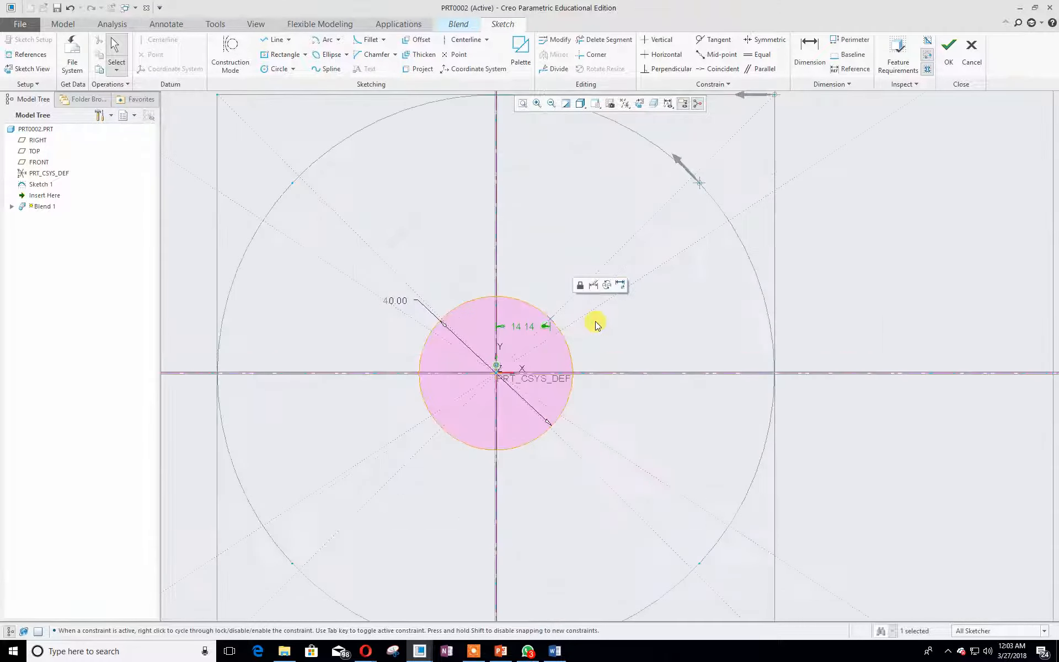
click(550, 321)
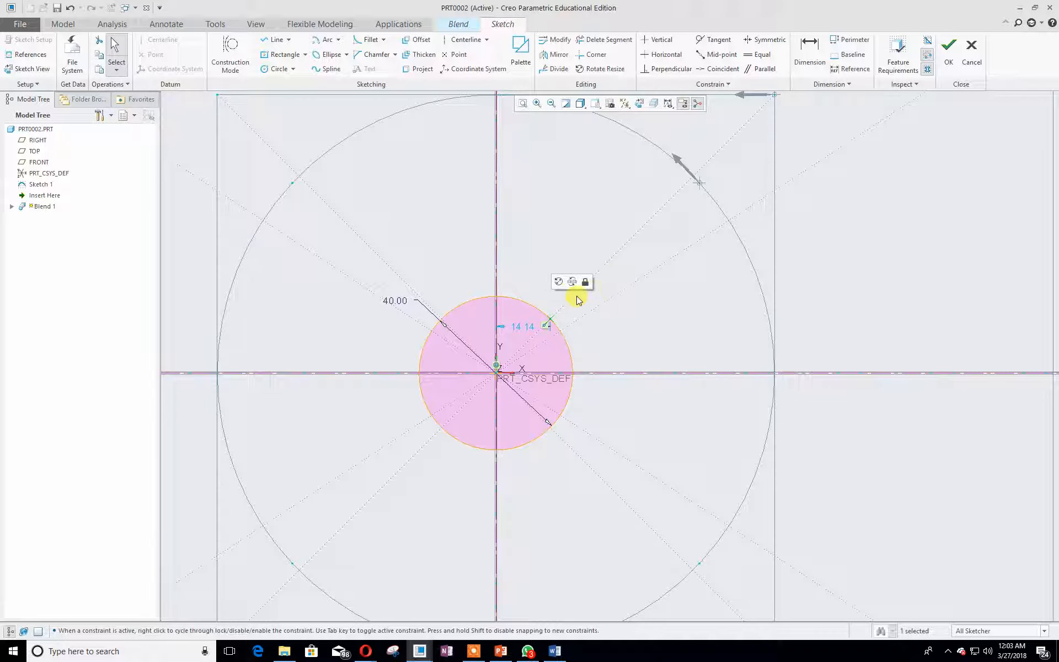
click(553, 56)
scroll(618, 218, up, 3)
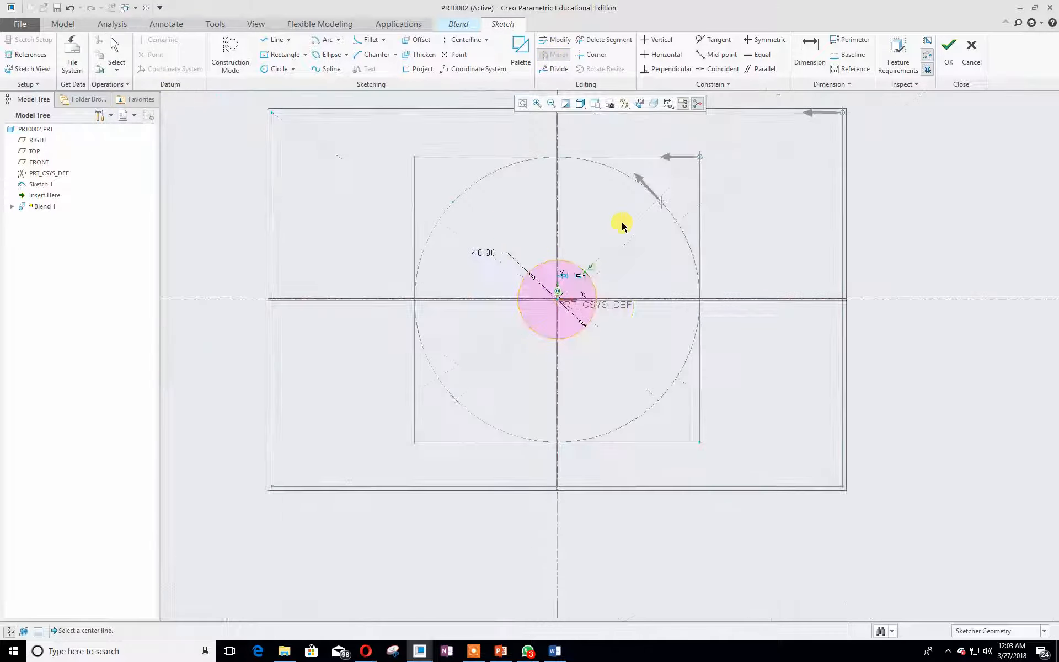
click(557, 162)
- Mirror both points about the horizontal centerline to get four points on the circle
scroll(597, 282, down, 5)
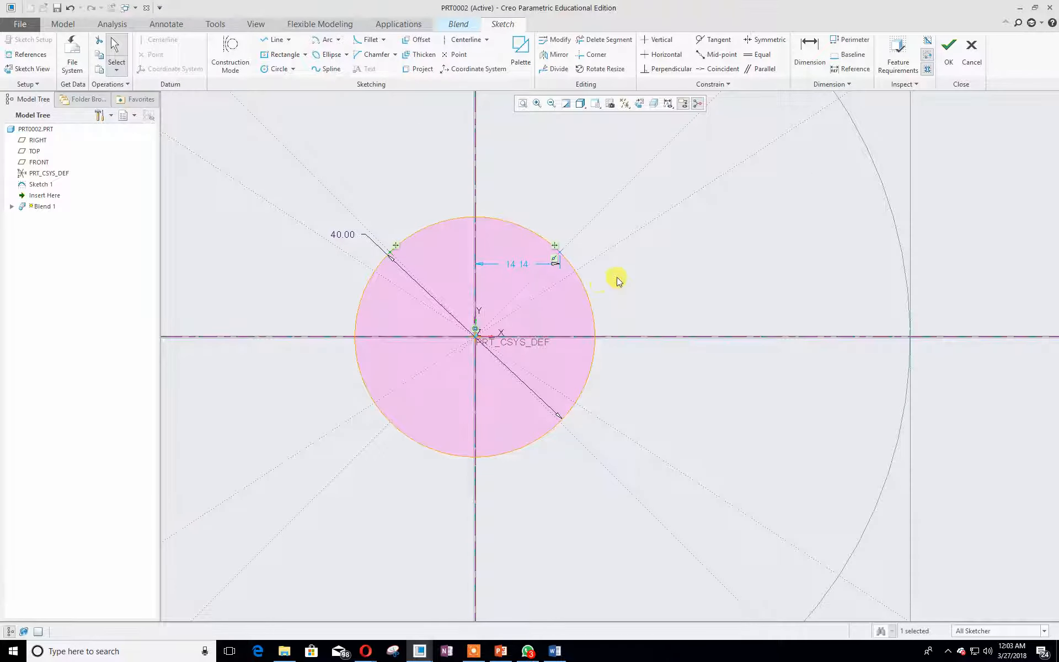
scroll(614, 279, up, 2)
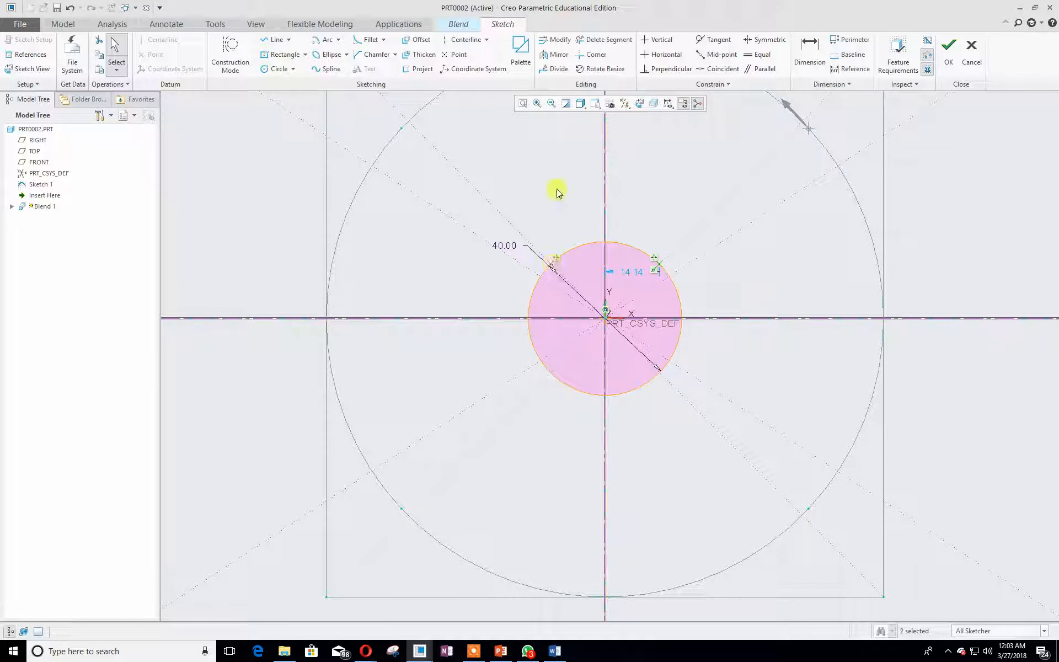
click(554, 56)
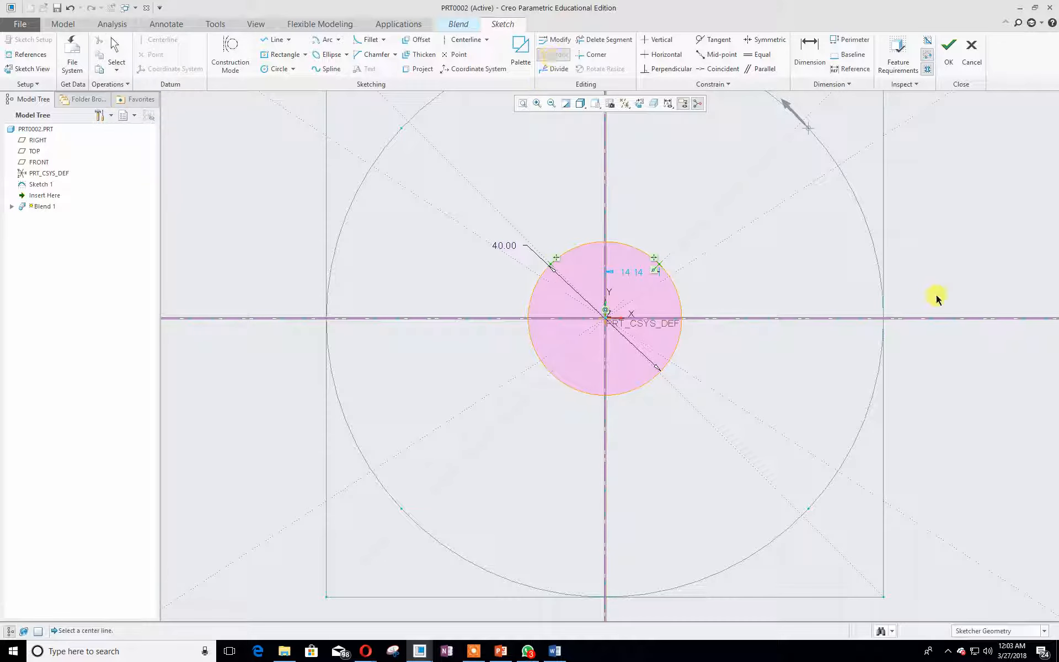
click(940, 318)
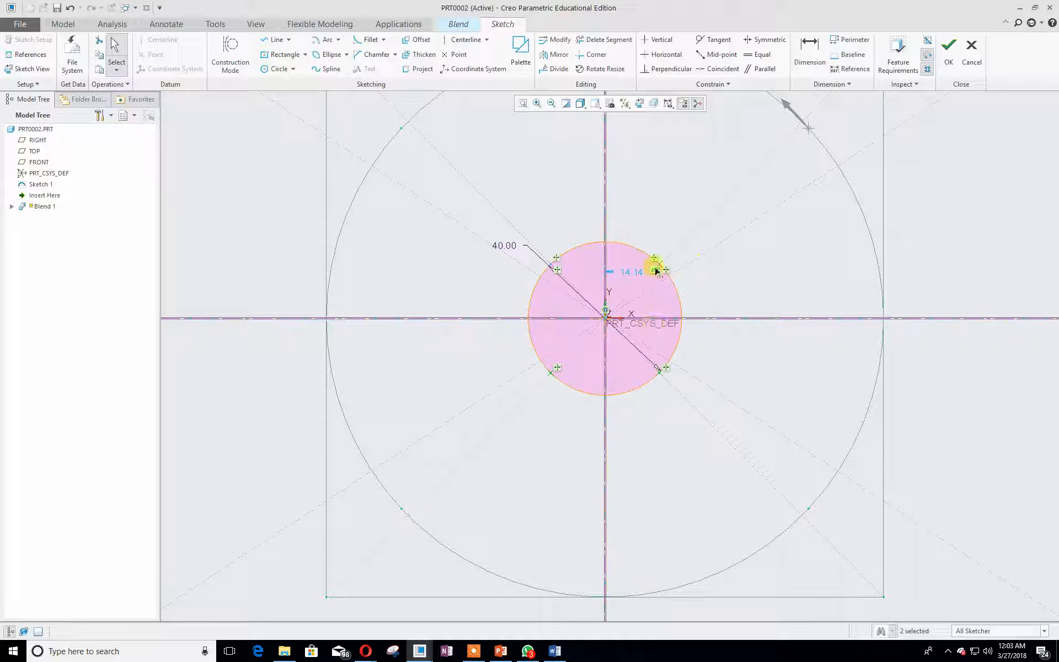
- Divide the Ø40 circle at the four points and finish the fourth section's sketch
click(691, 148)
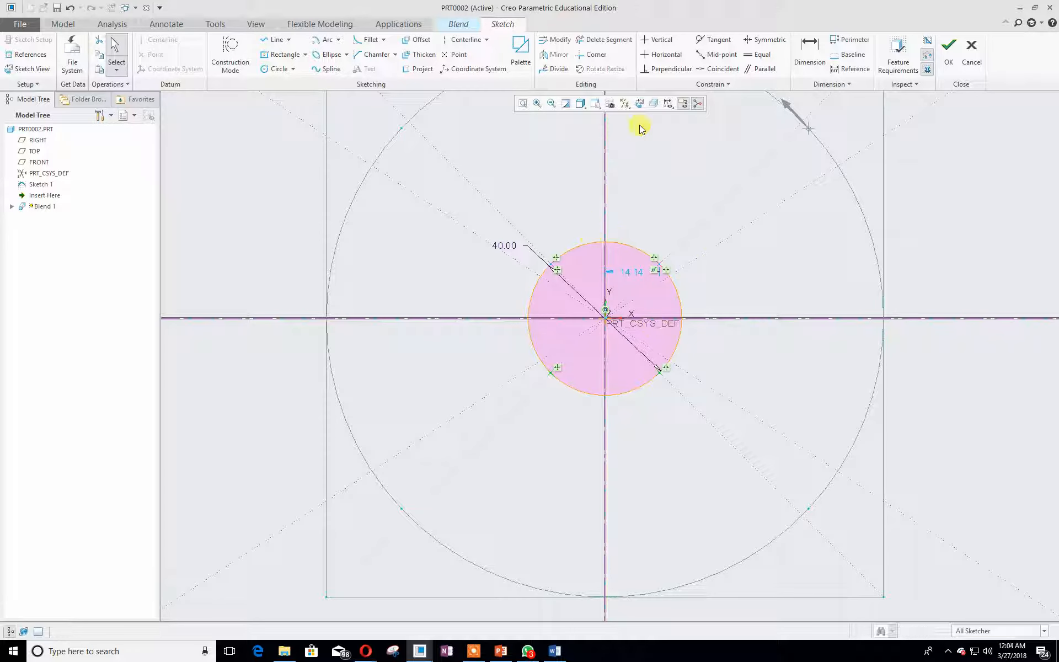
click(554, 71)
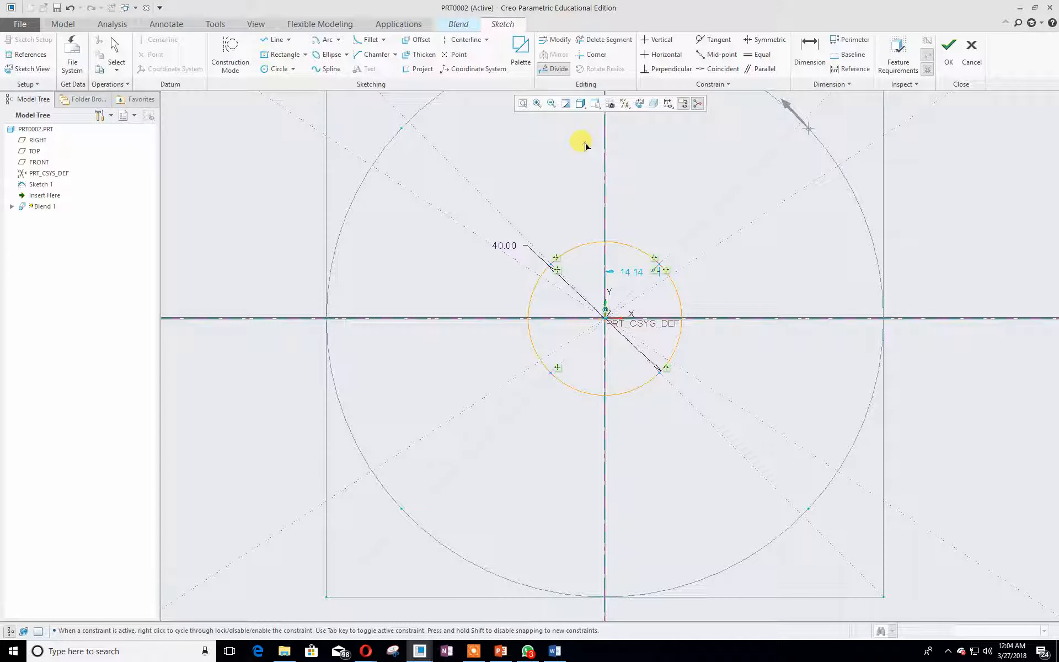
click(664, 267)
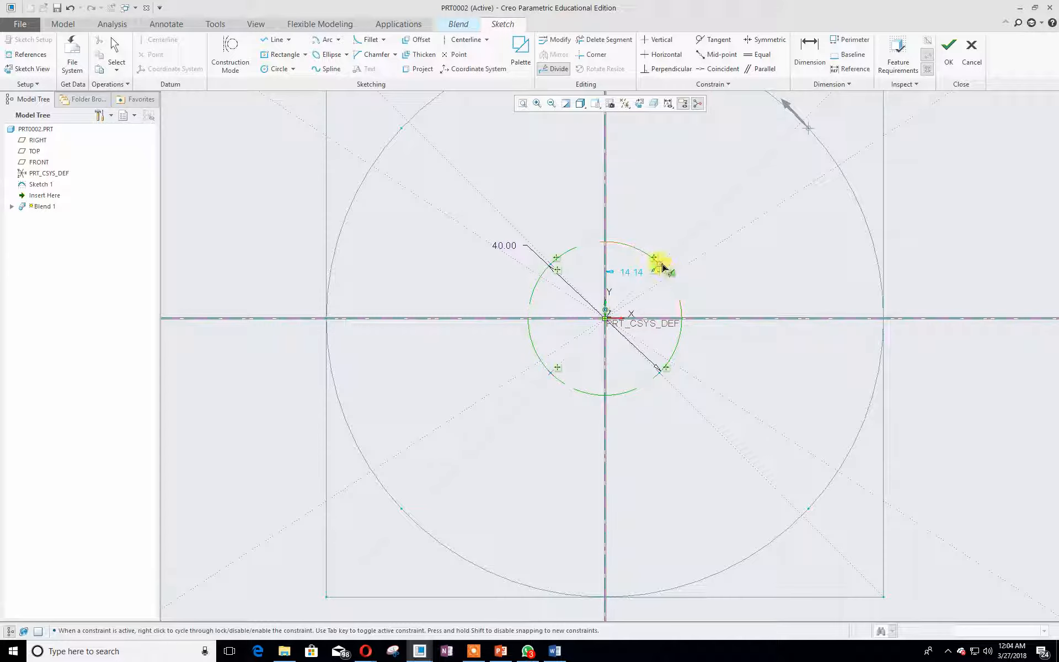
click(554, 260)
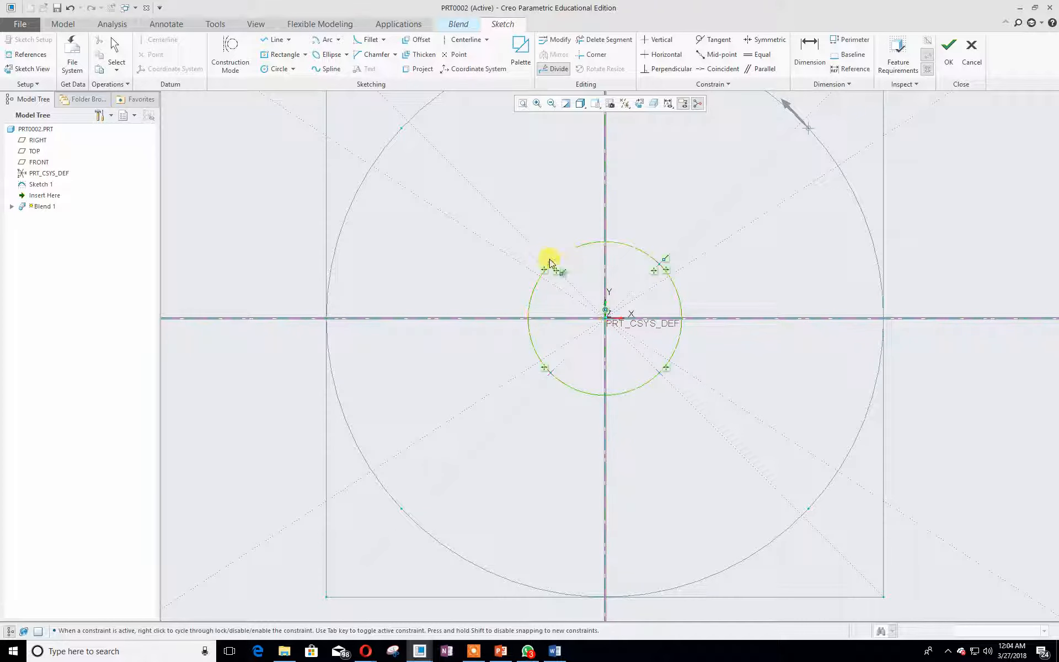
click(545, 370)
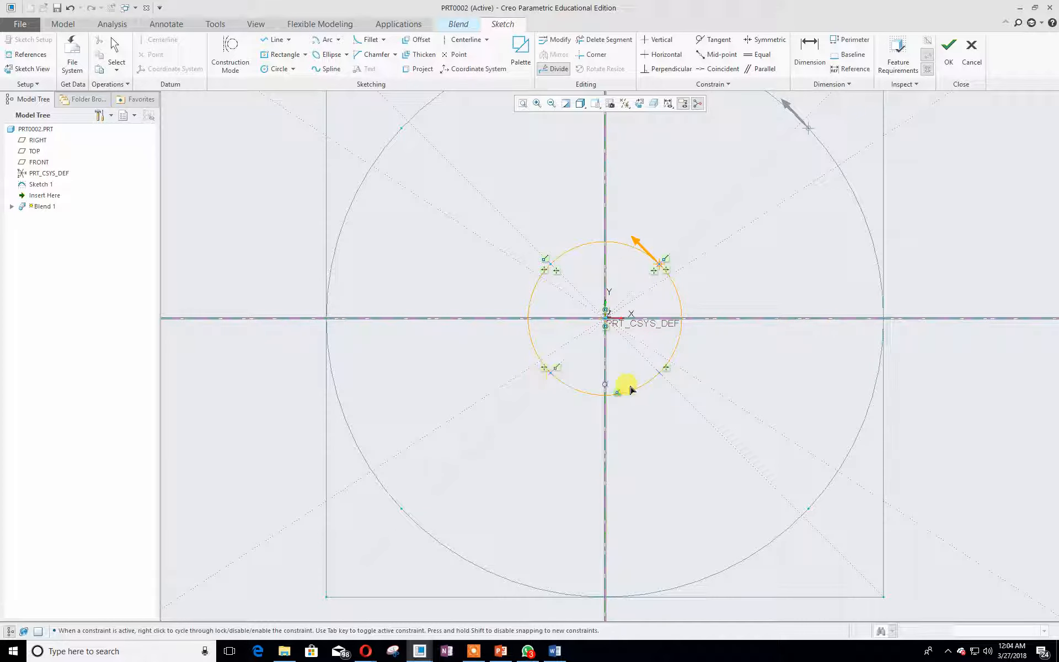
click(658, 376)
scroll(681, 408, down, 2)
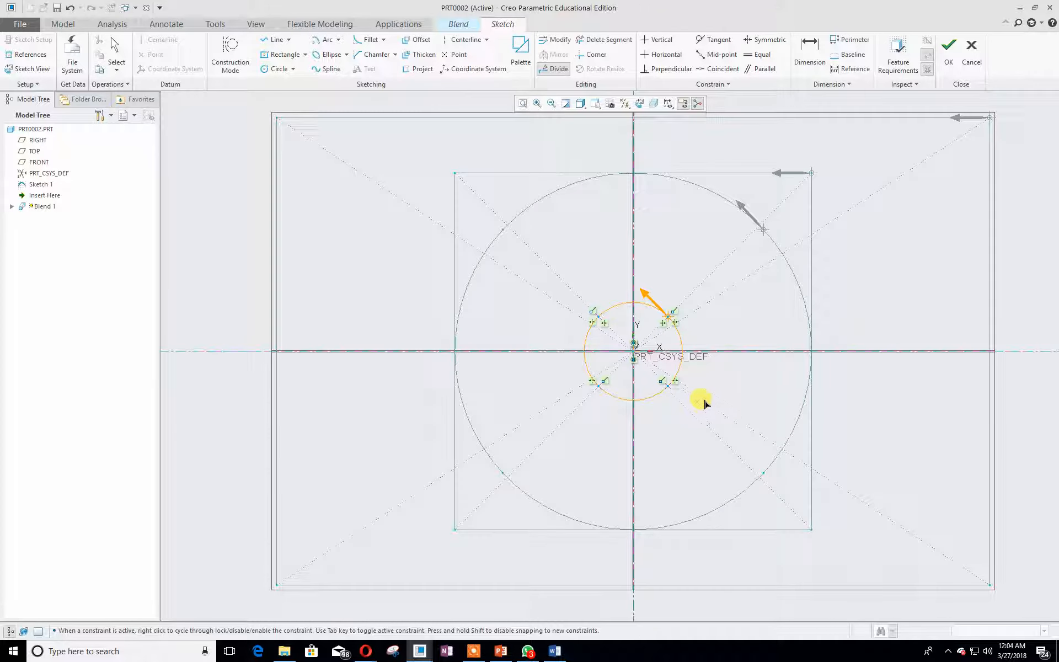
middle_click(705, 402)
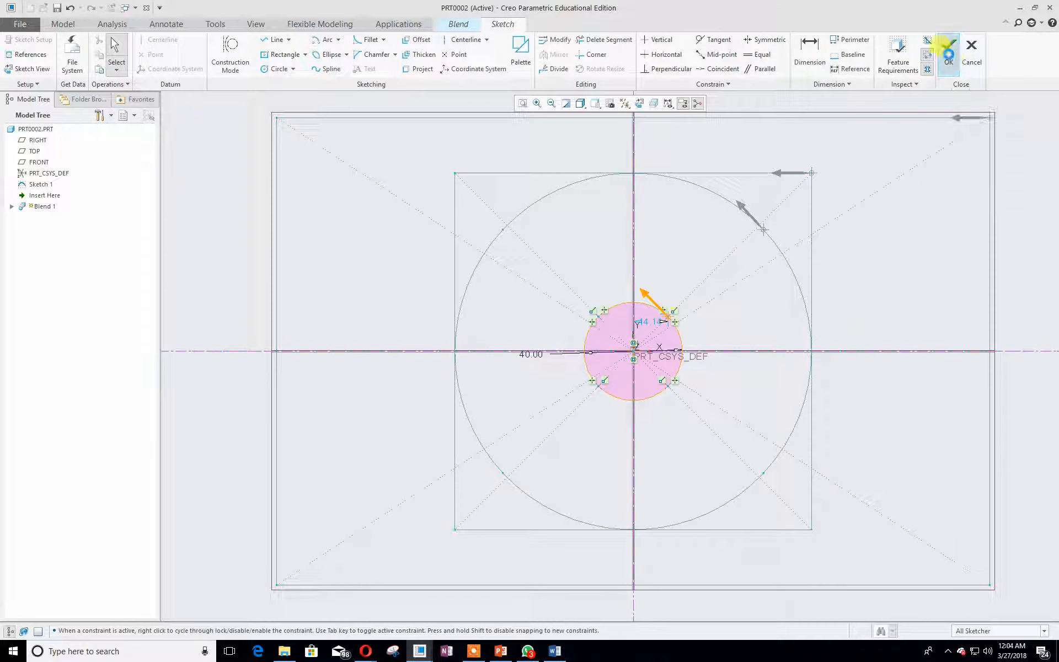
click(947, 50)
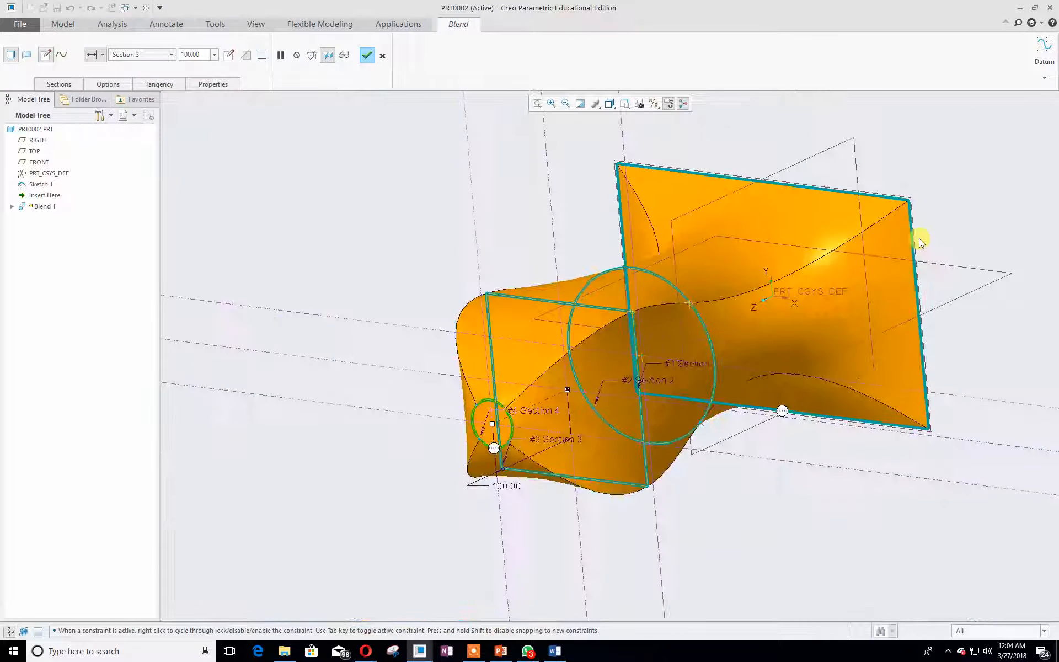
- Switch the blend's blended surfaces option to Straight
click(108, 84)
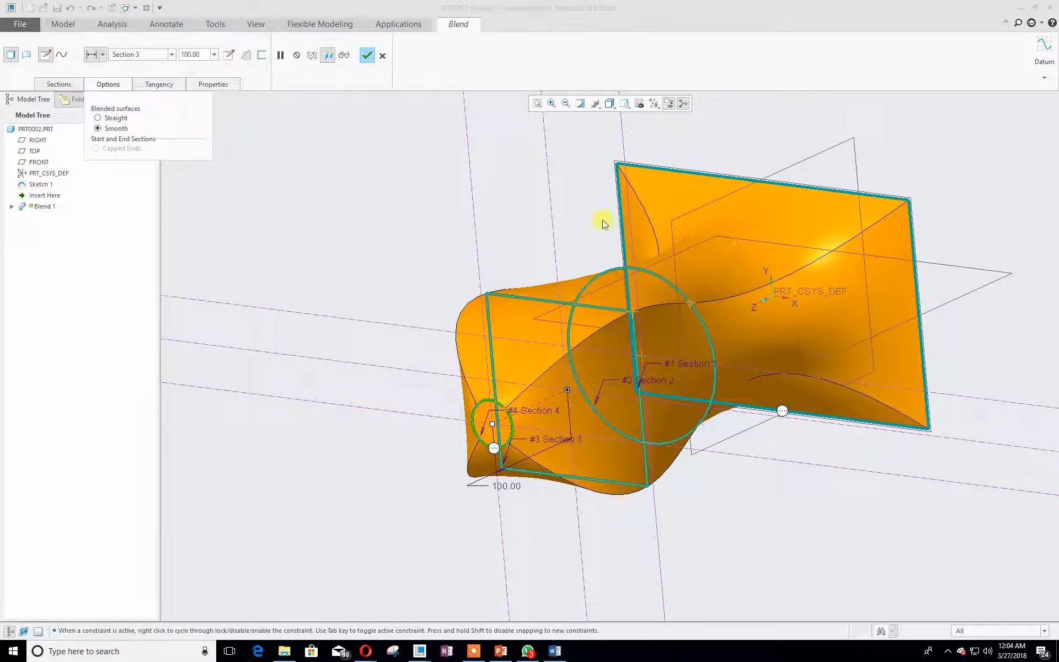
click(98, 118)
mouse_move(259, 158)
middle_down()
mouse_move(307, 173)
mouse_move(274, 158)
middle_up()
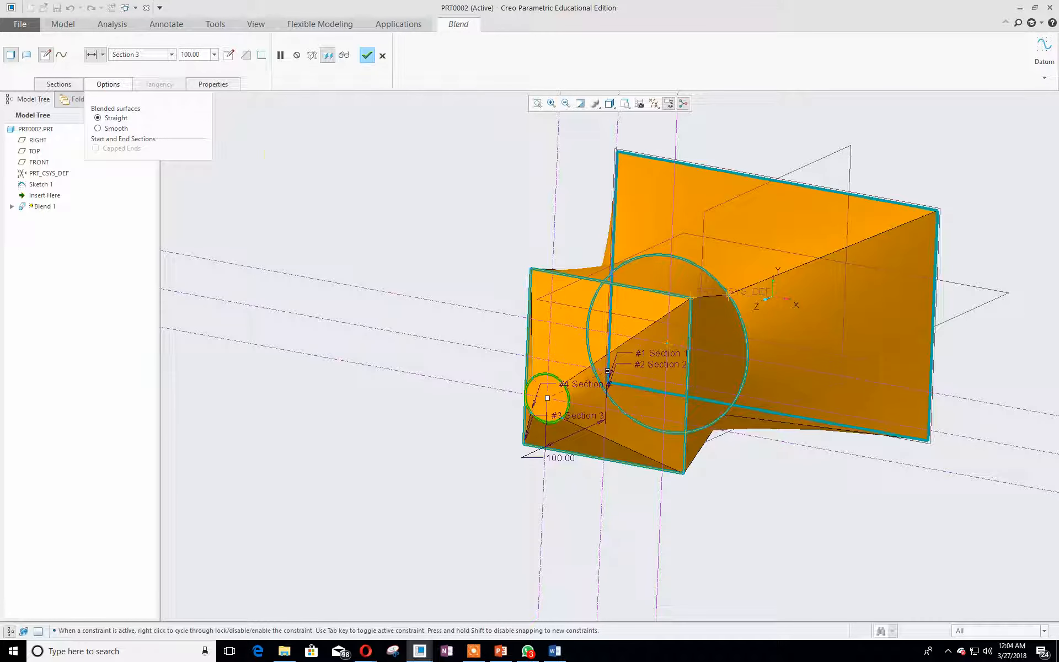
- Switch to PowerPoint and review the tutorial slides about redefining the blend as smooth
key(alt+Tab)
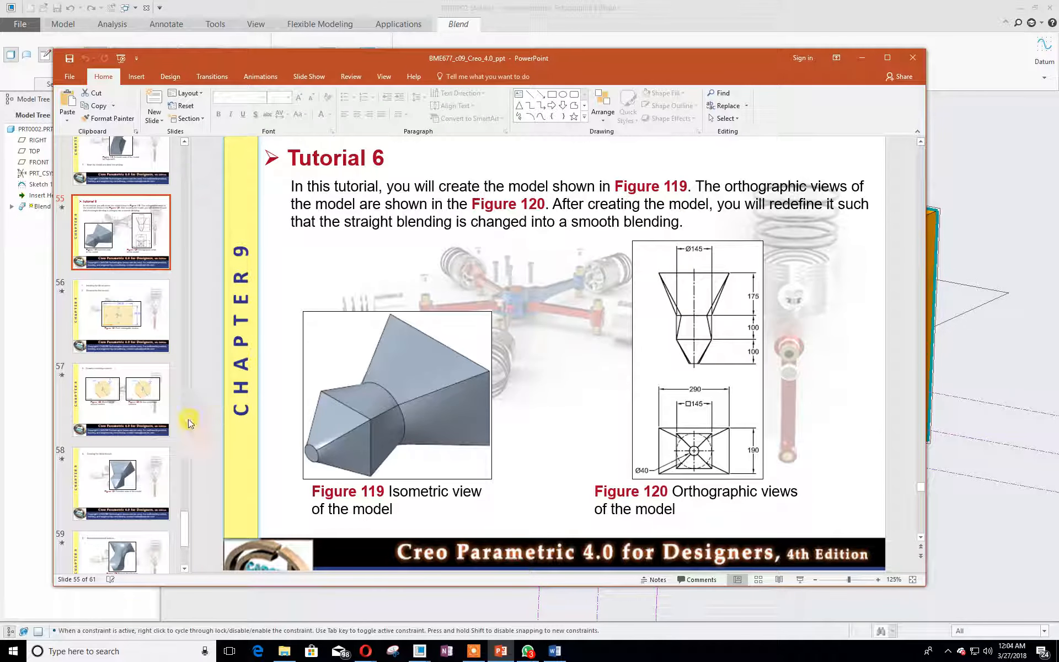
scroll(165, 430, down, 3)
click(119, 440)
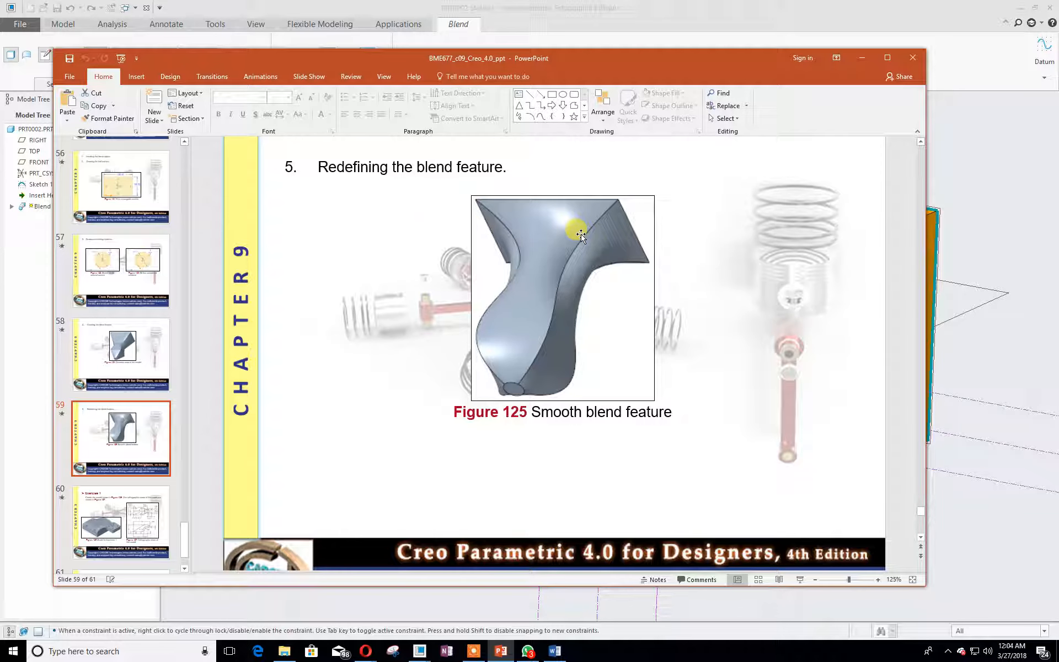
drag(508, 51, 0, 59)
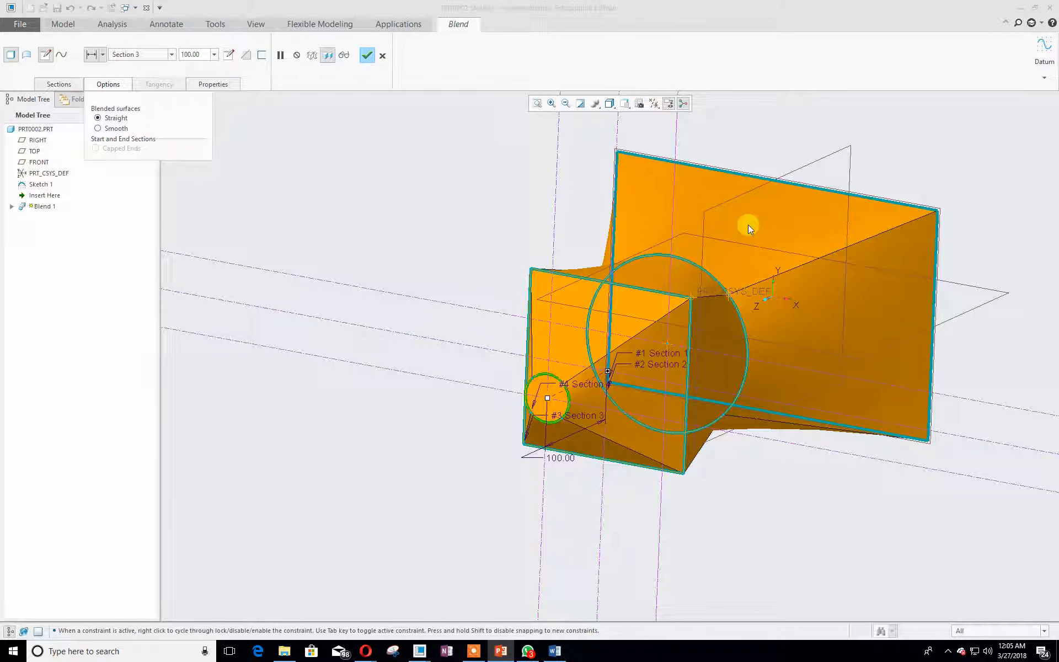
- Set the blended surfaces option to Smooth and complete the blend feature
click(117, 128)
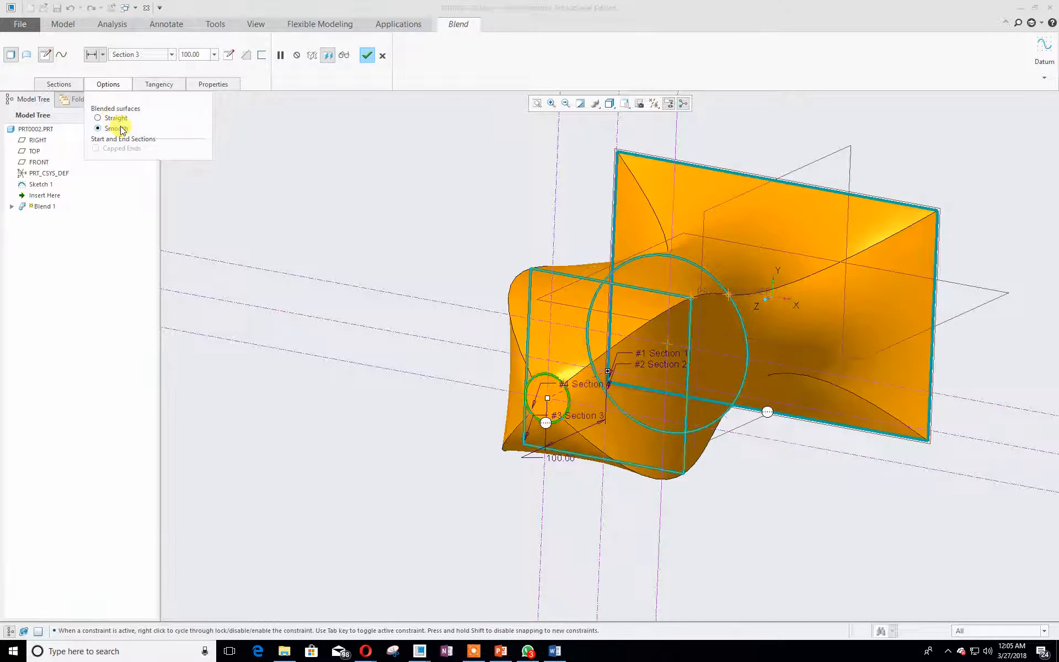
click(367, 55)
- Orbit the blend and change the model's display style to shaded
shift+middle_drag(468, 178, 396, 205)
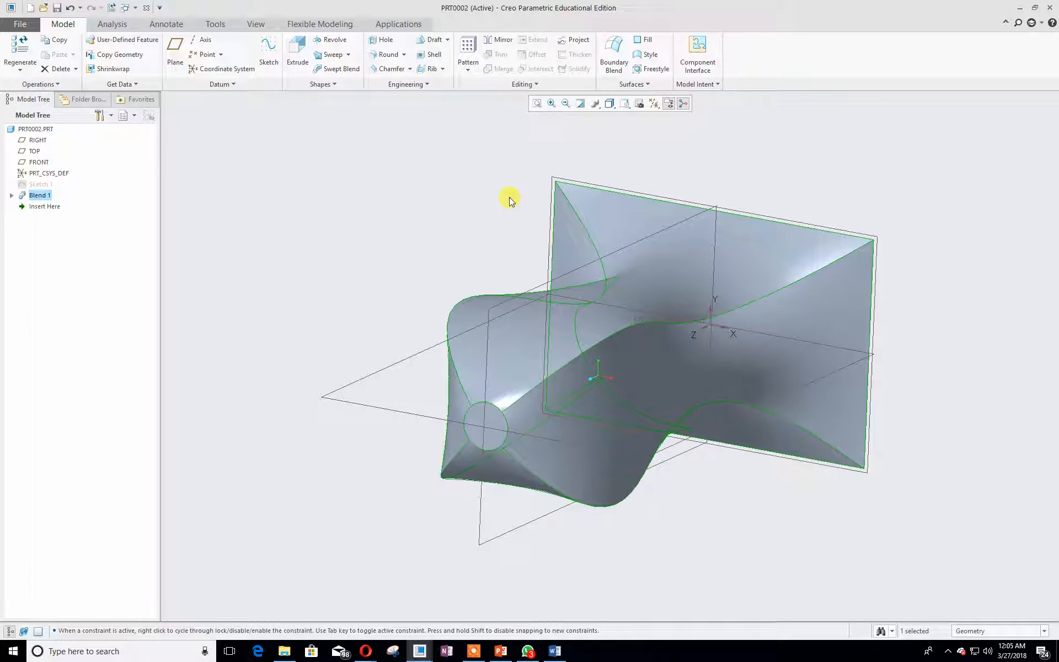
click(609, 103)
click(631, 130)
mouse_move(430, 250)
middle_down()
mouse_move(491, 213)
mouse_move(500, 262)
mouse_move(438, 300)
mouse_move(421, 286)
mouse_move(428, 275)
middle_up()
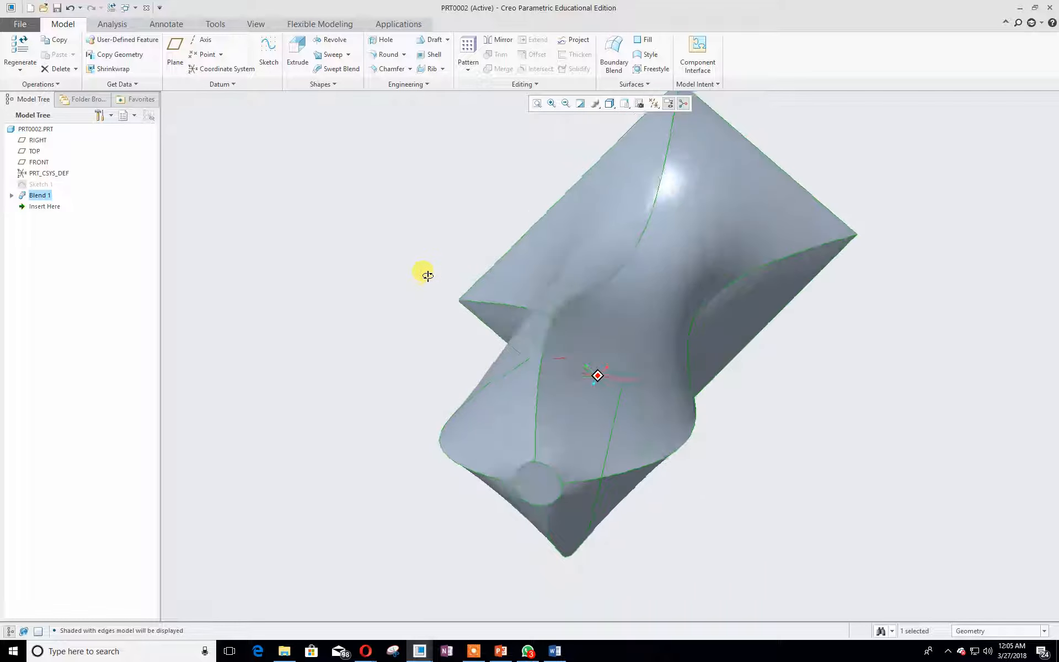
click(616, 105)
click(642, 118)
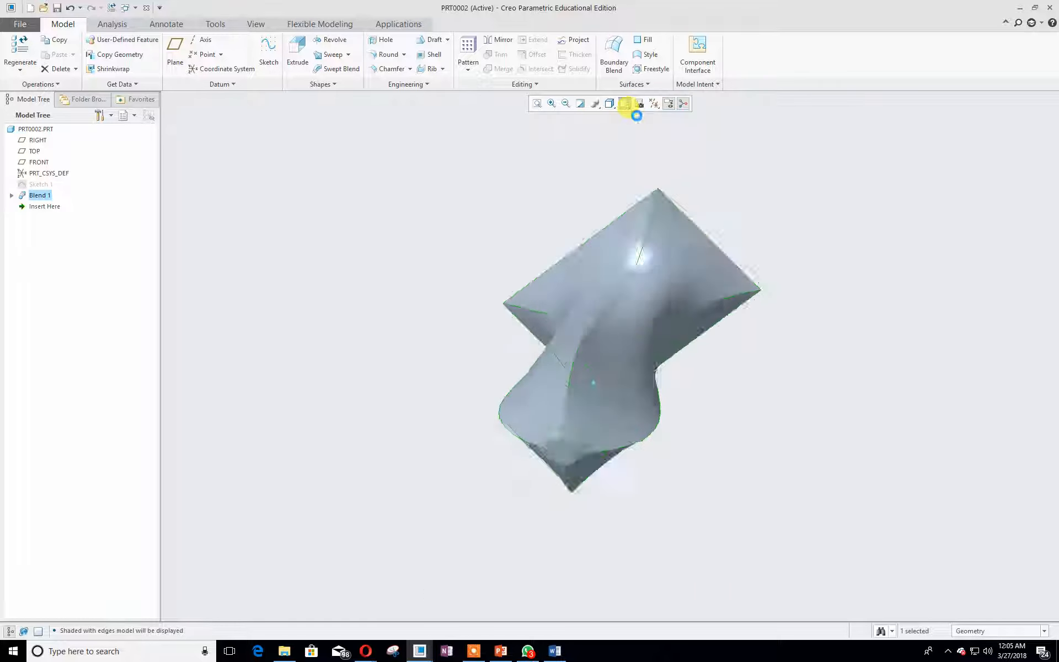